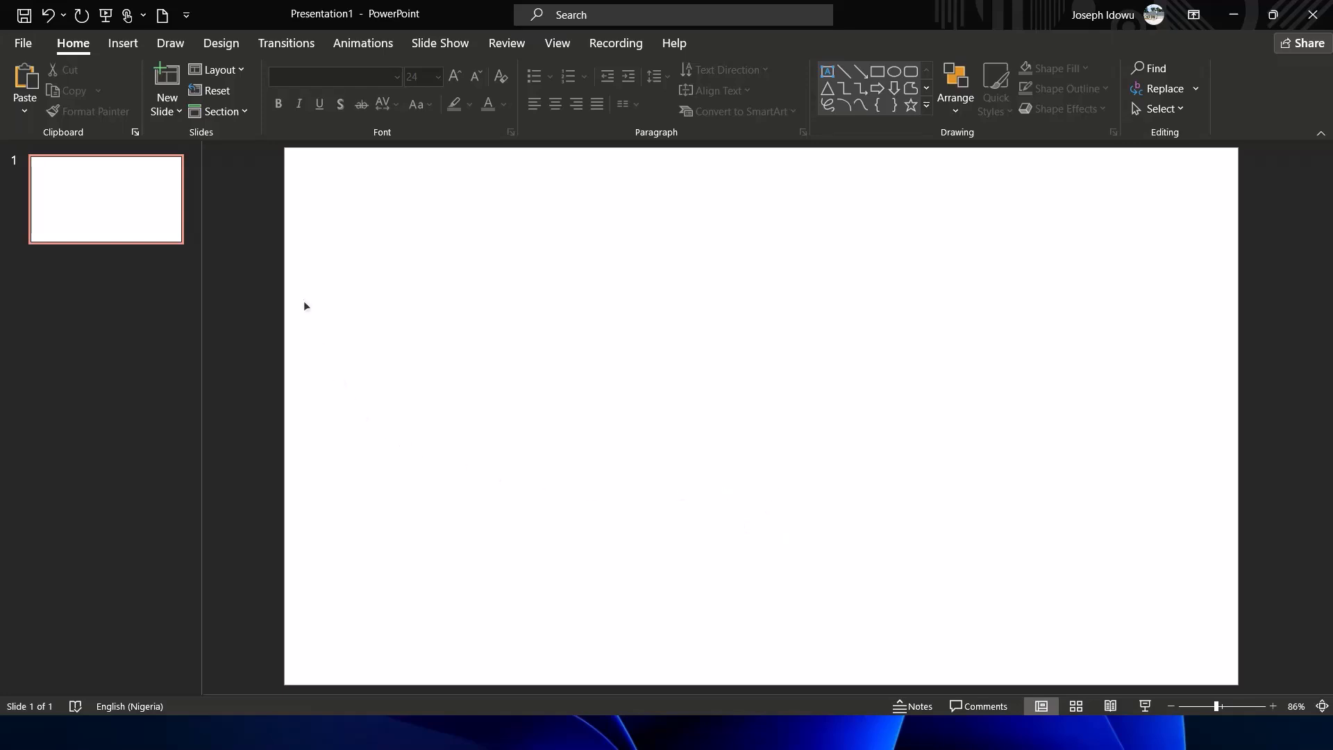
right_click(321, 267)
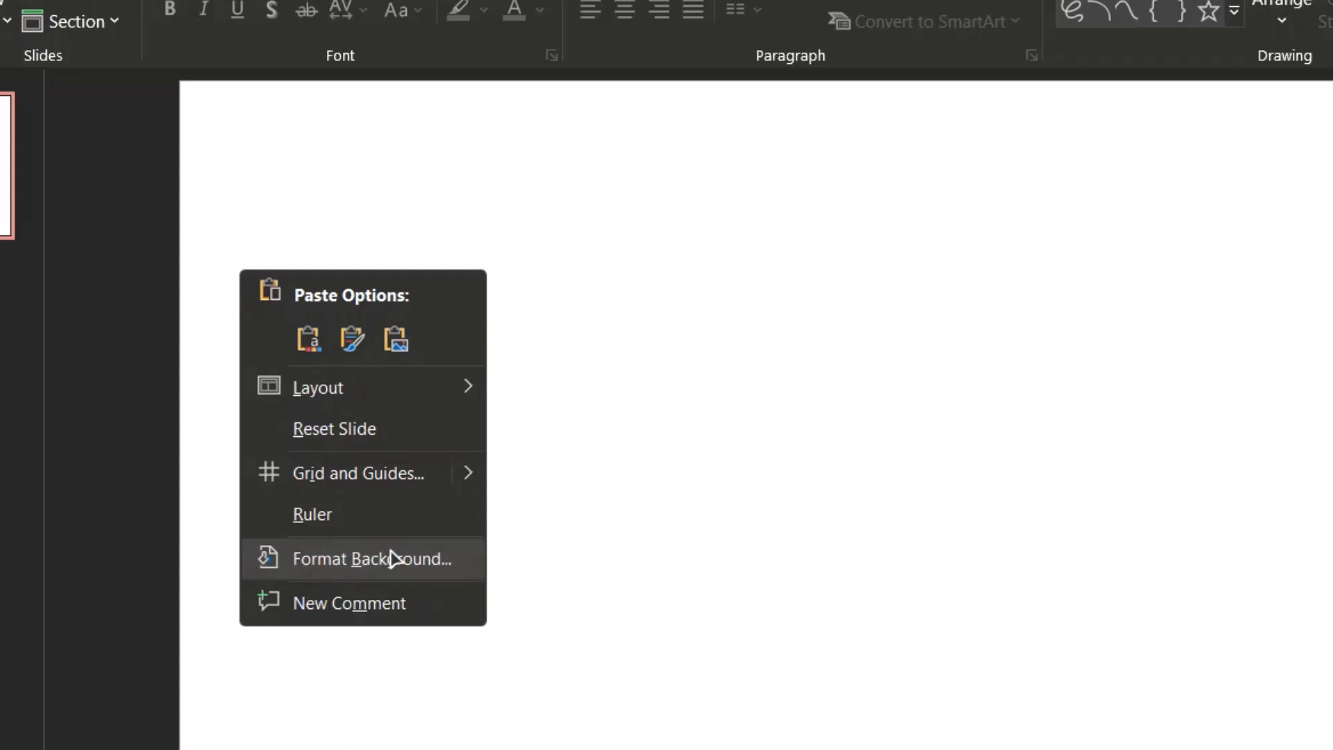
click(194, 477)
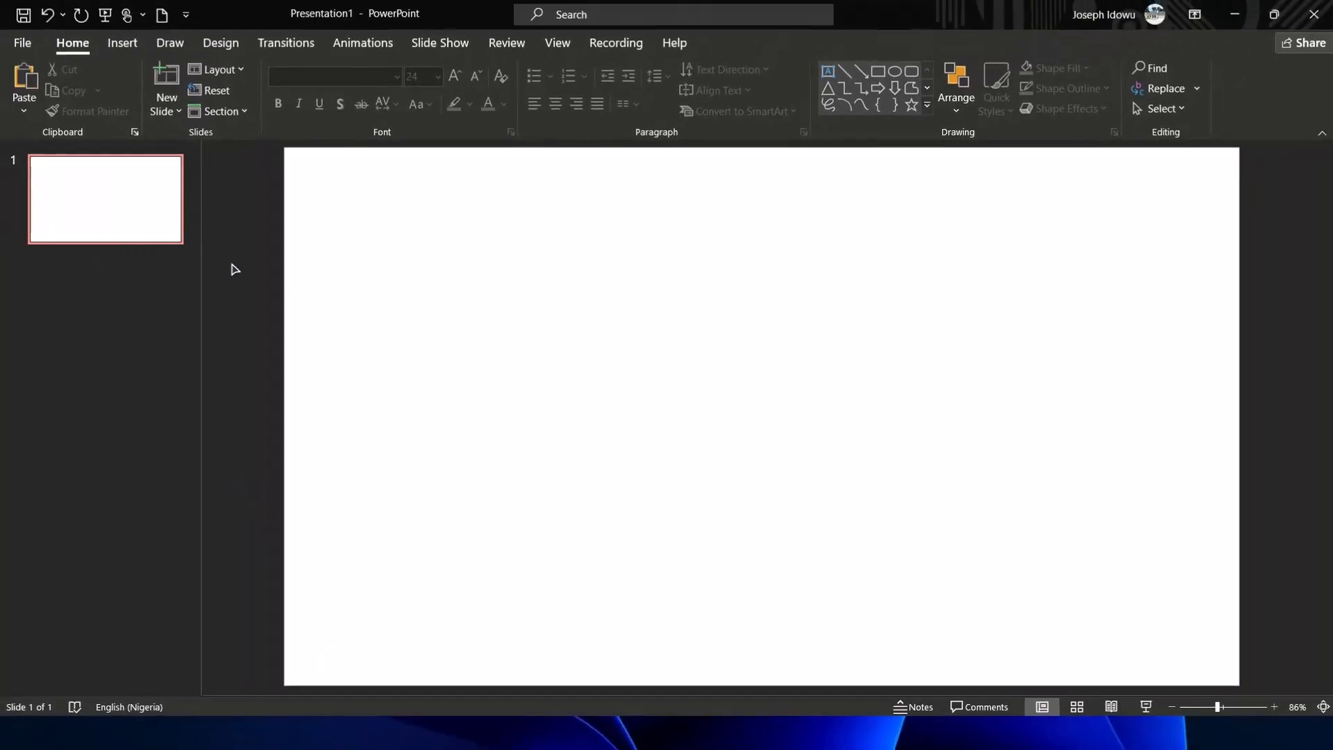
right_click(237, 267)
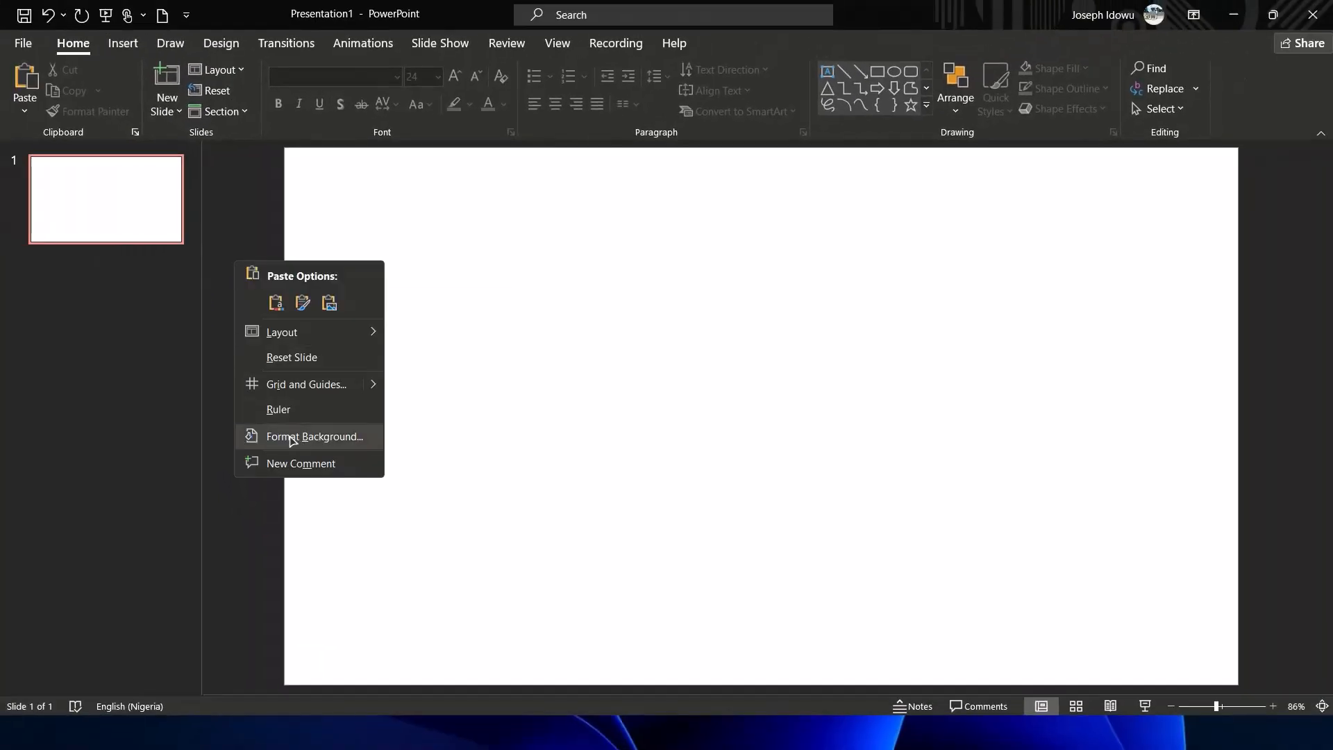
click(269, 533)
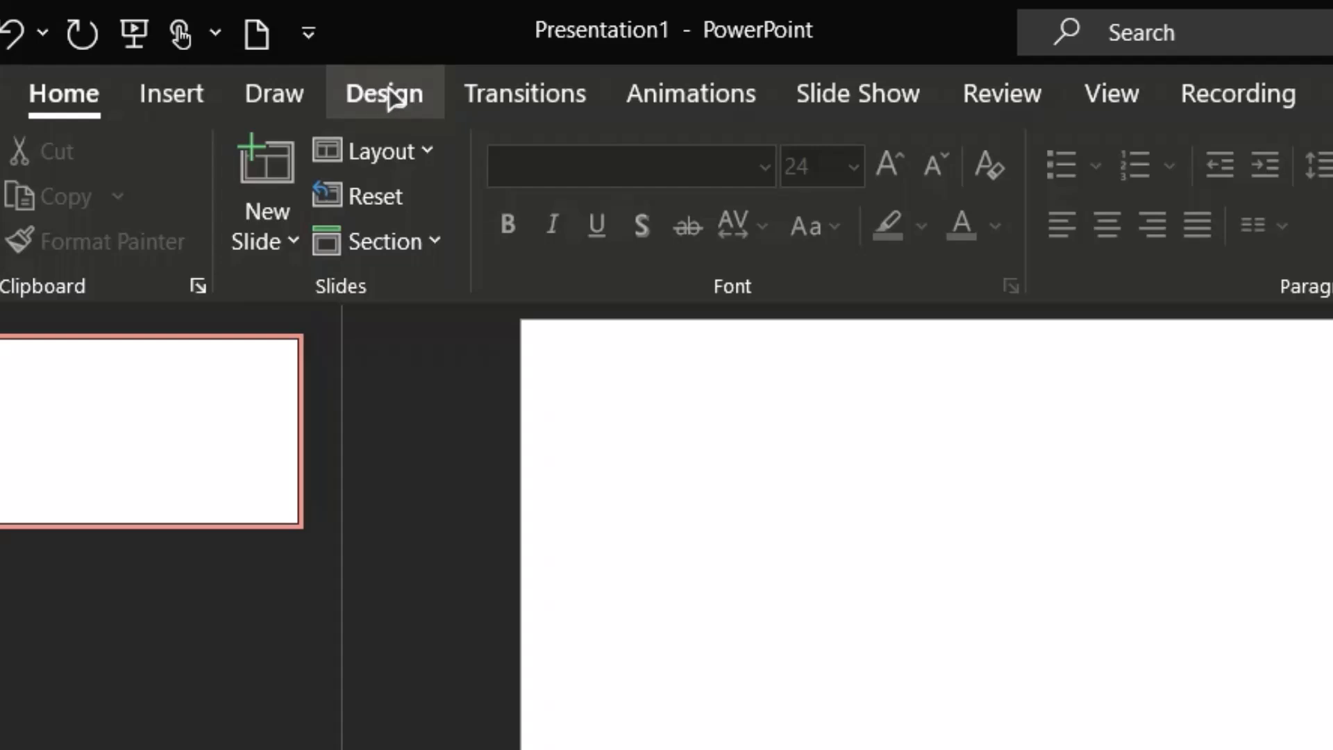
Open the Format Background pane from the Design ribbon, then close it again
click(394, 98)
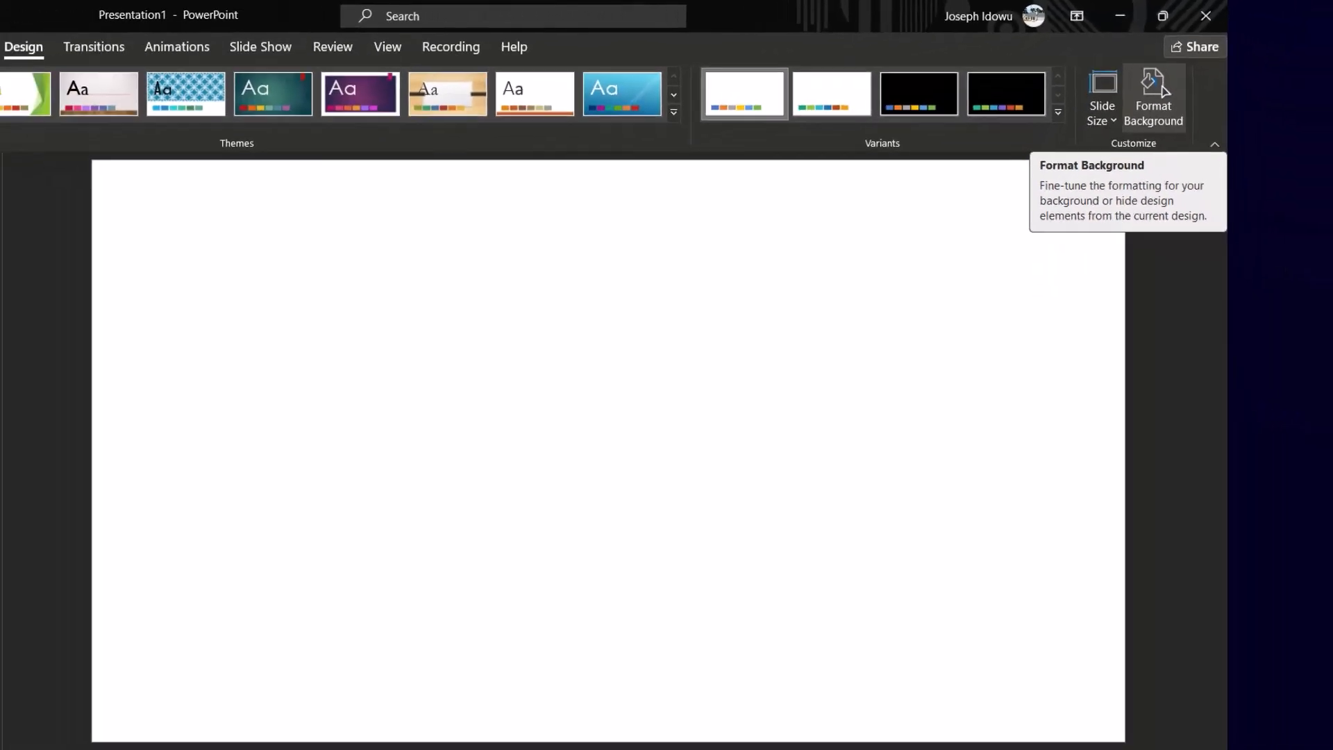
click(1160, 94)
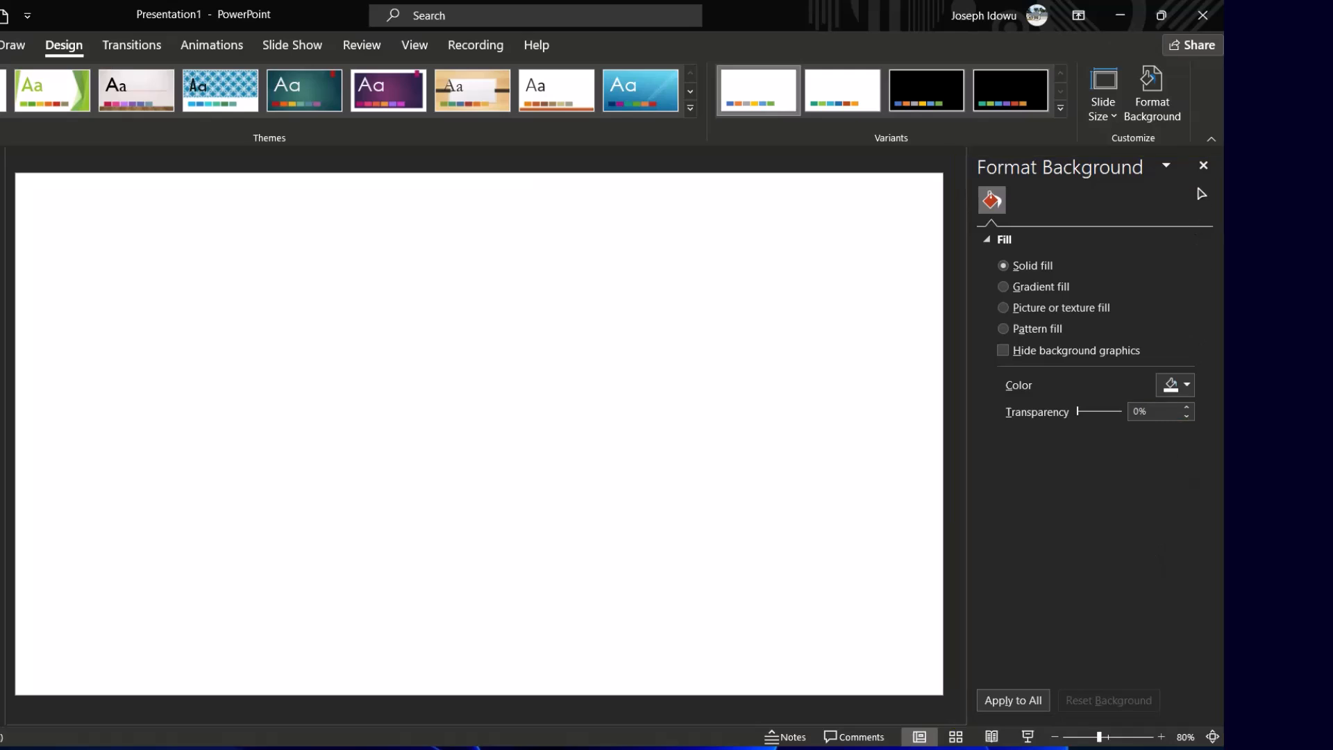
click(1204, 167)
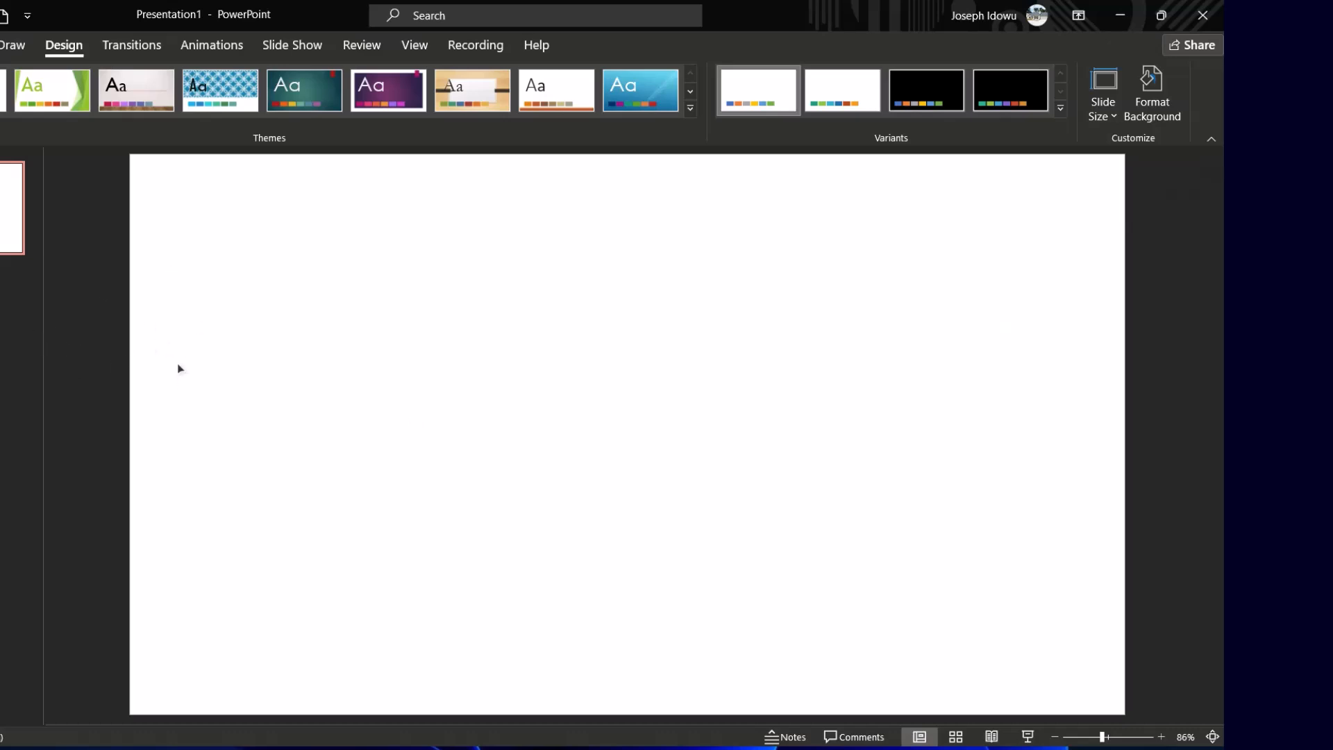
Open the Format Background pane from the slide's context menu
right_click(164, 327)
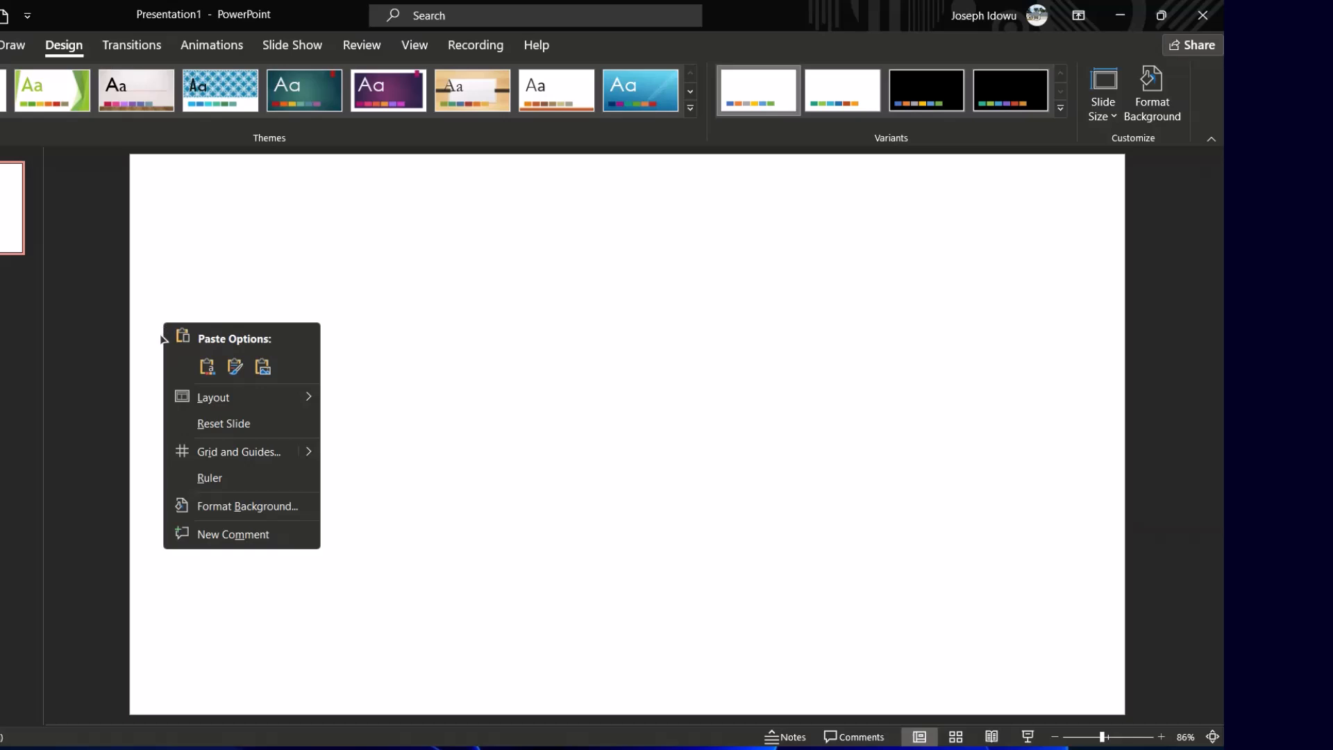
click(229, 509)
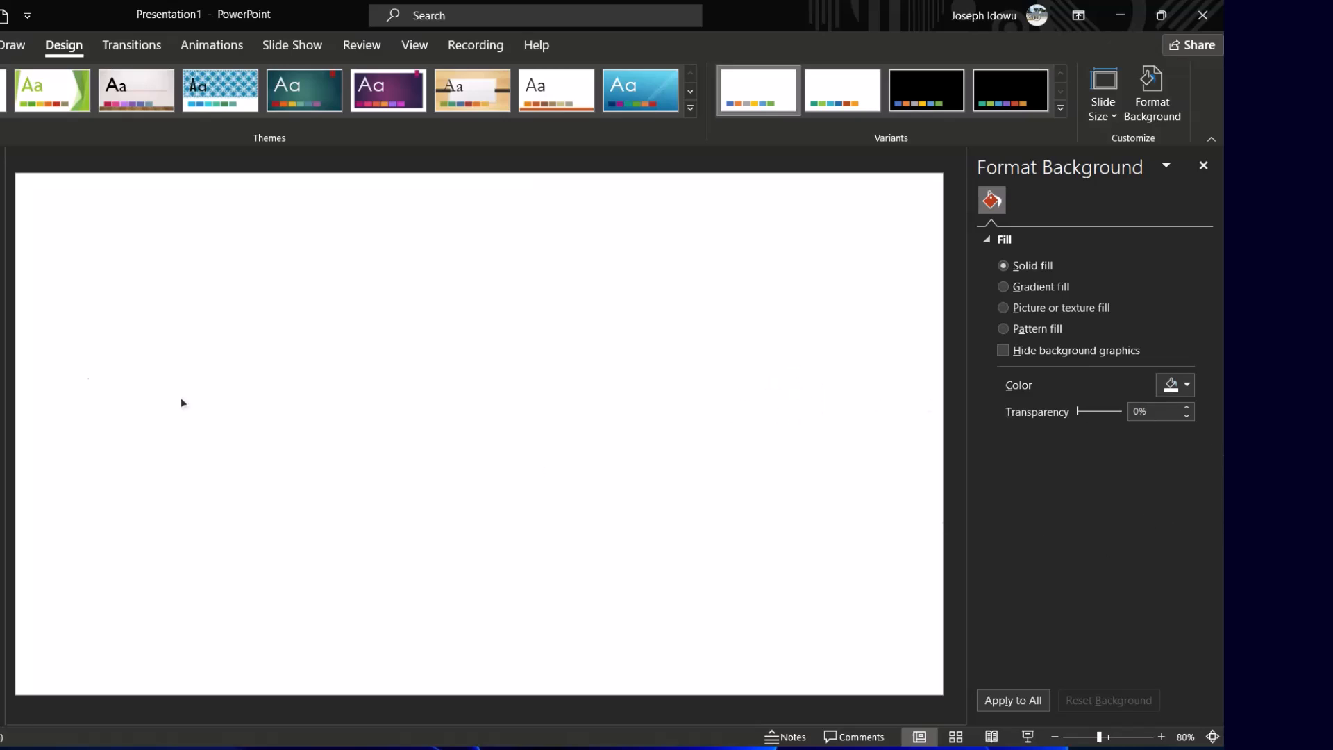
click(0, 45)
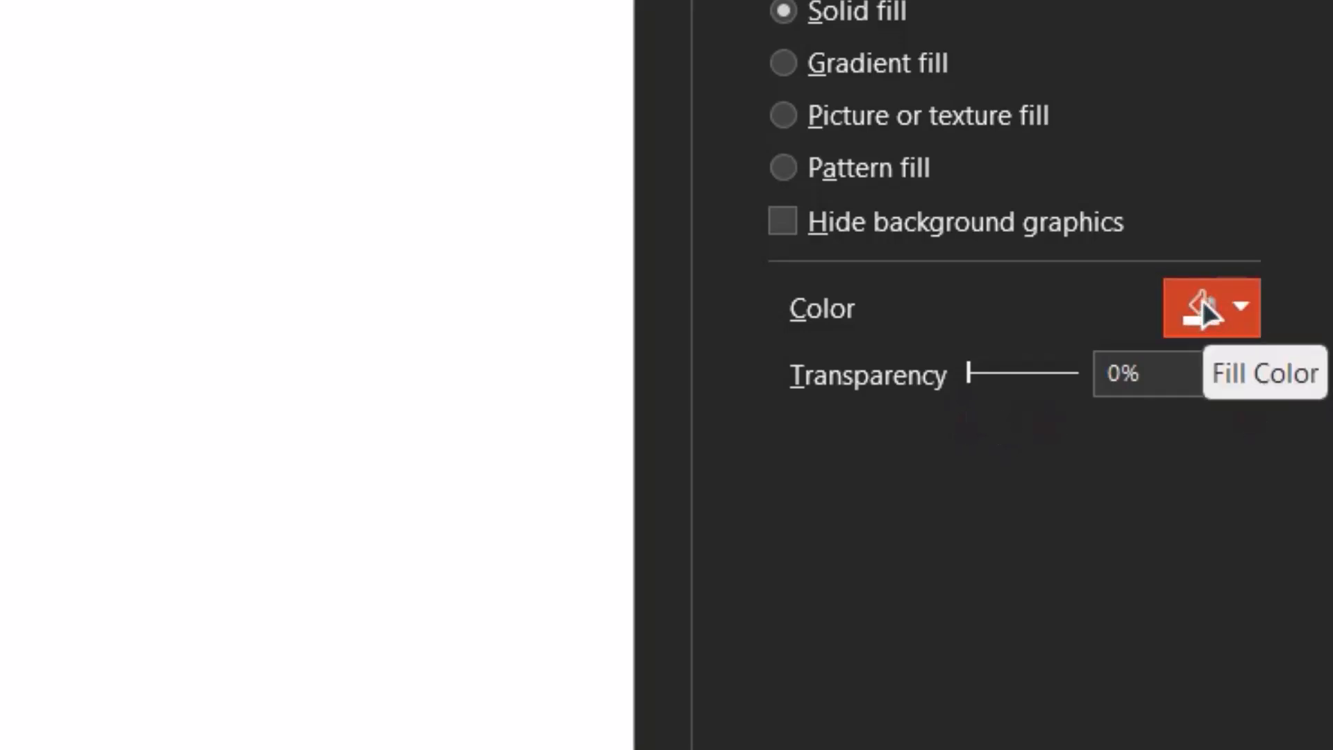
Try Blue, then Orange, then Yellow as the slide background's solid fill colour
click(1240, 318)
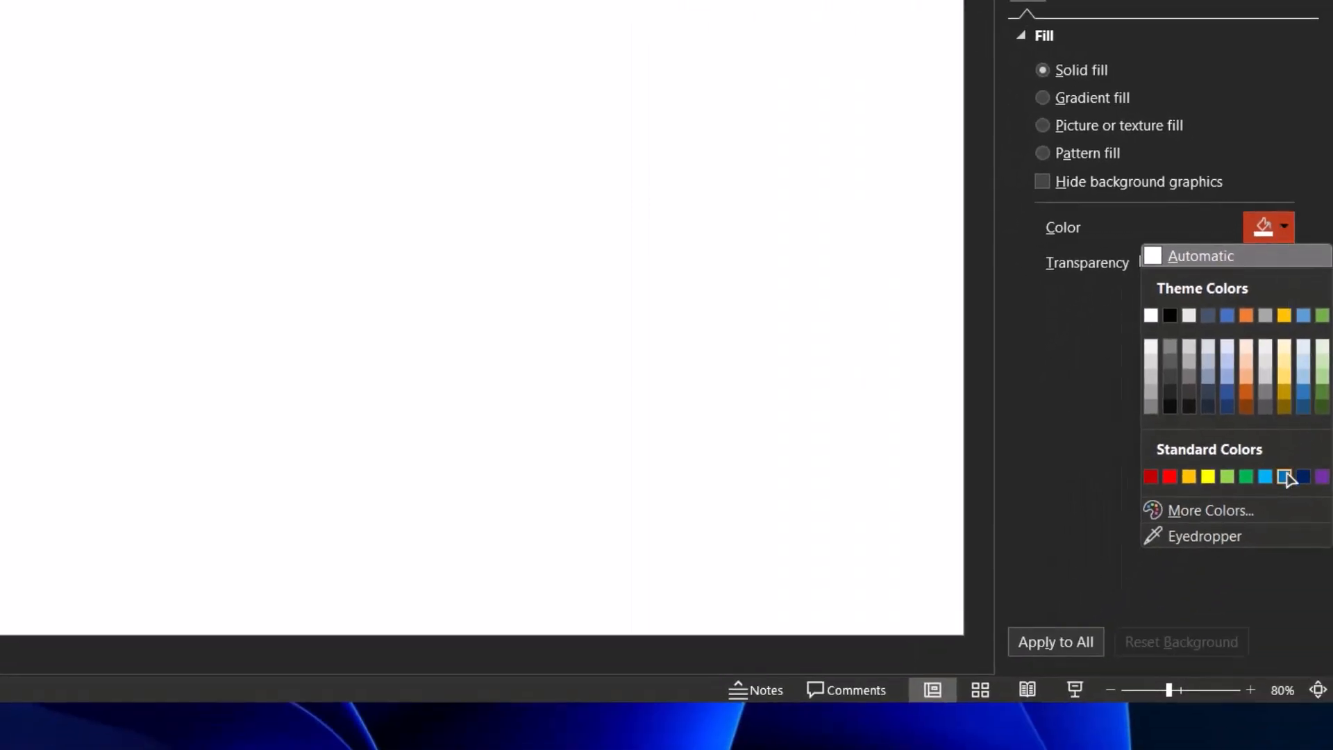
click(1285, 477)
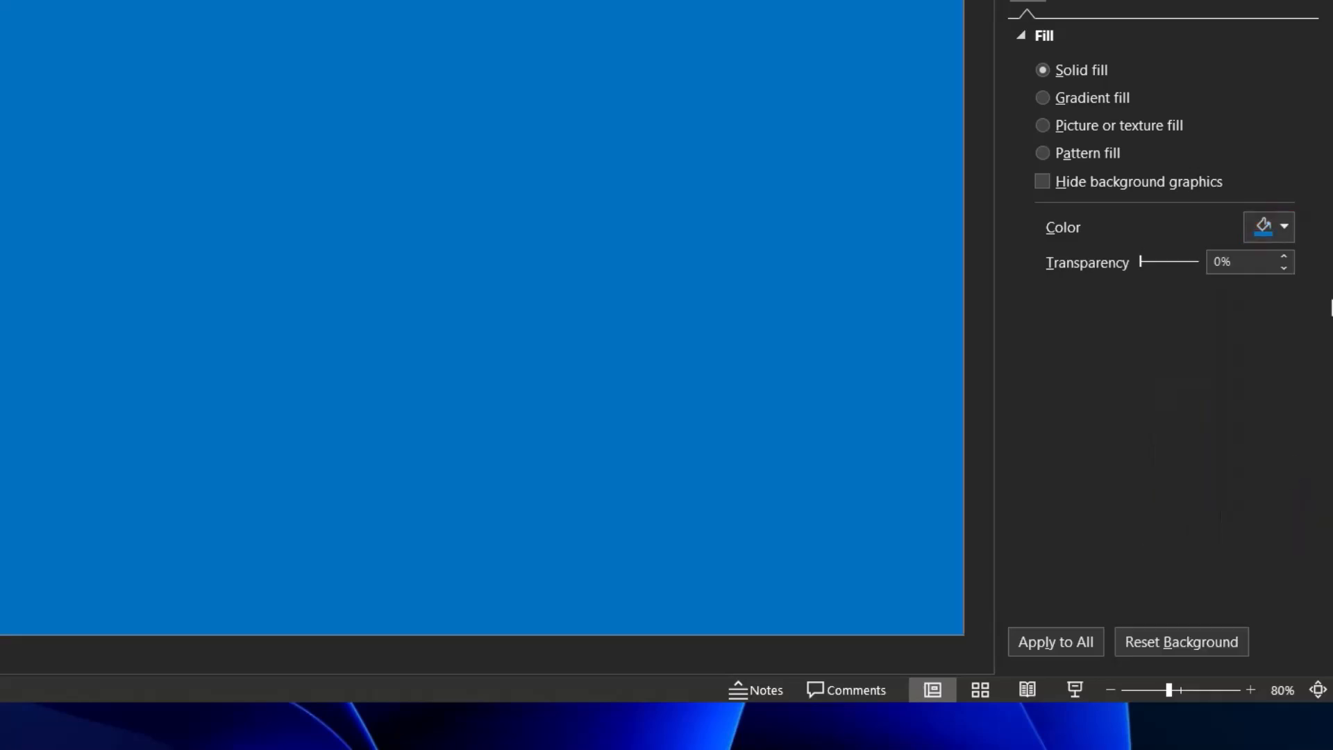
click(1285, 227)
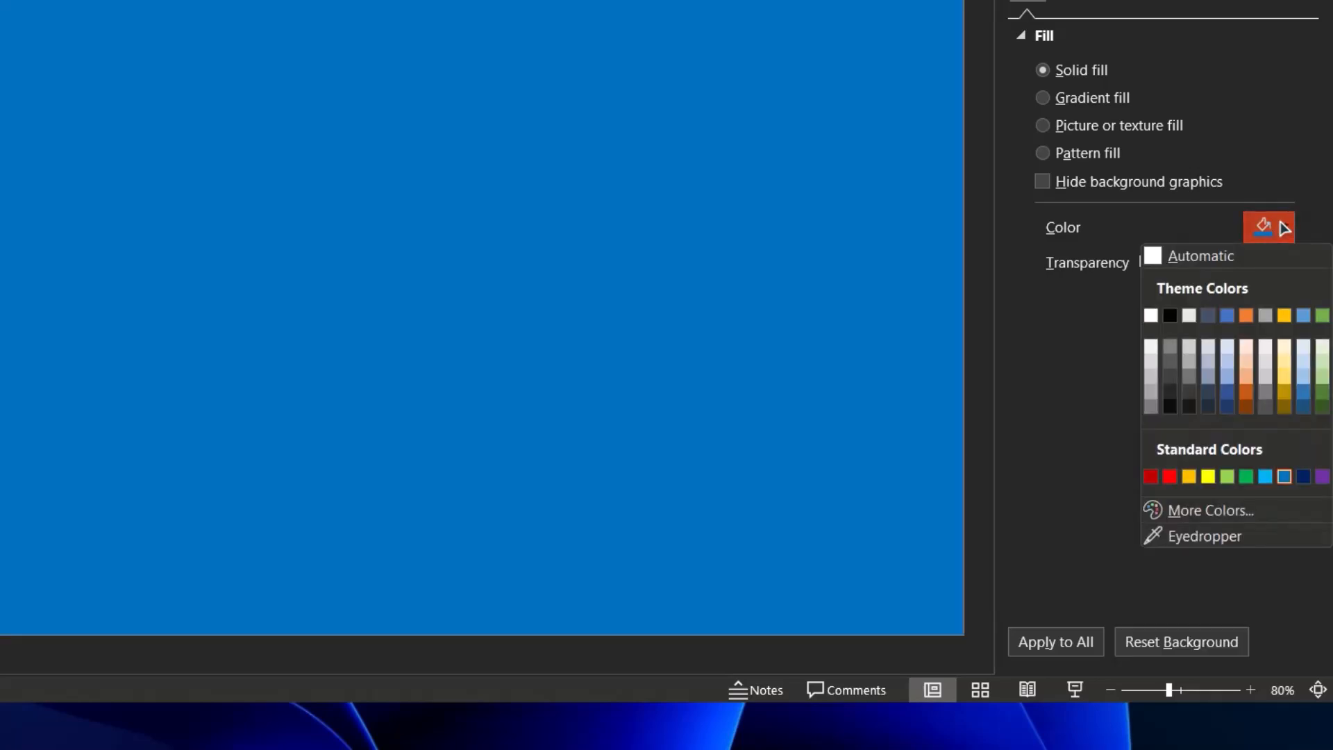
click(1248, 316)
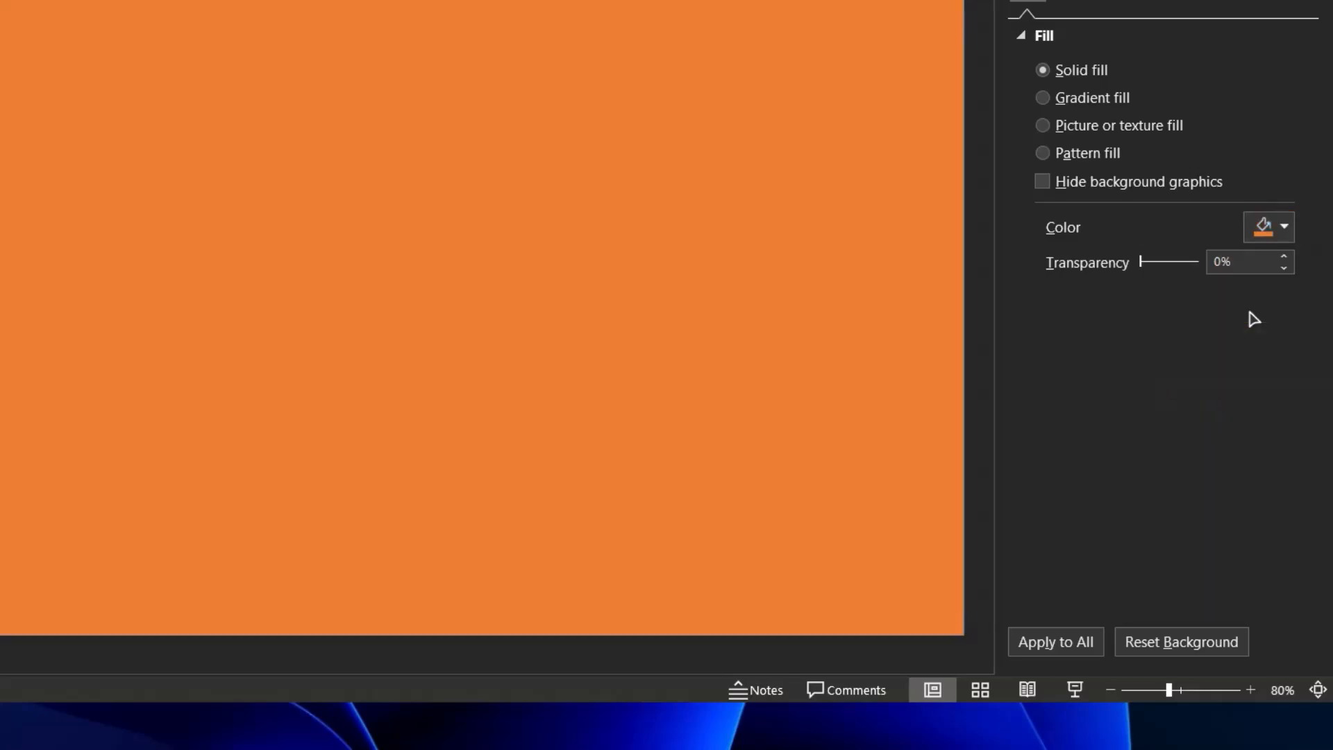
click(1266, 227)
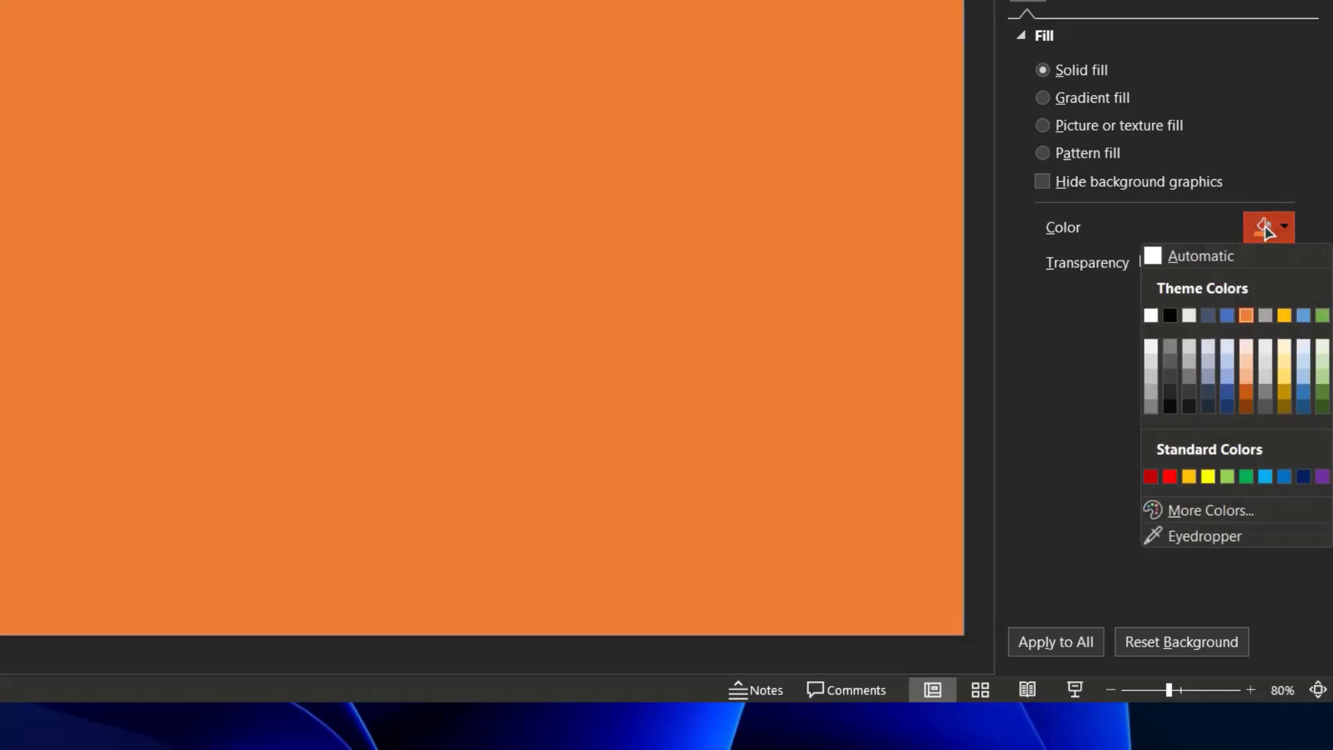
click(1211, 481)
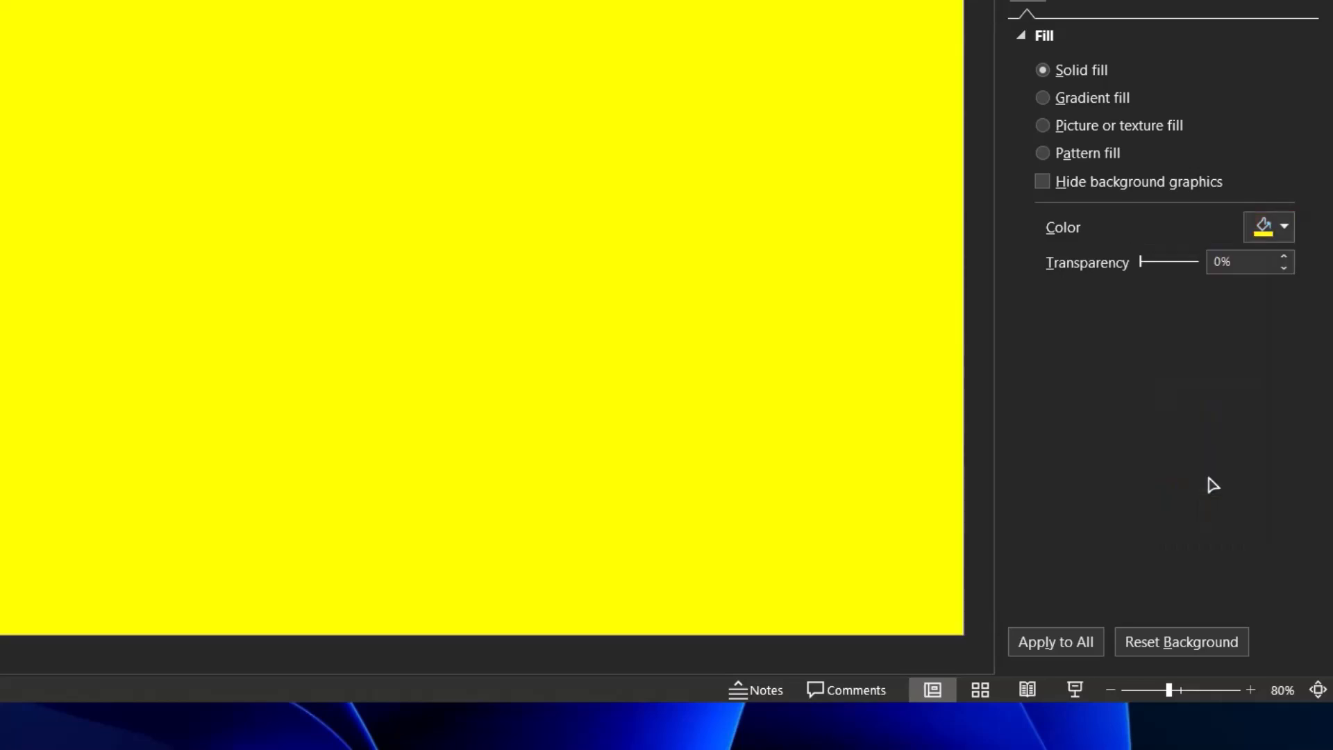
Set the slide background's solid fill colour to Dark Blue
click(1270, 229)
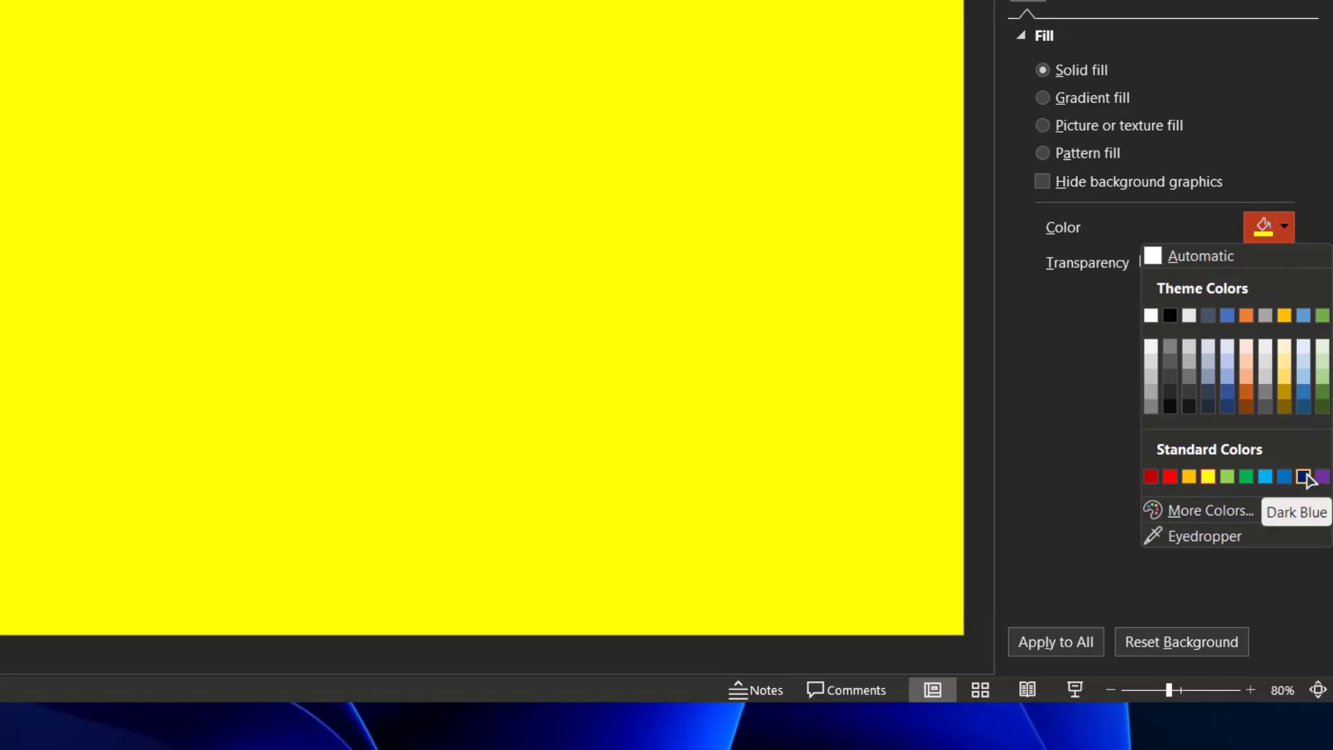
click(1304, 477)
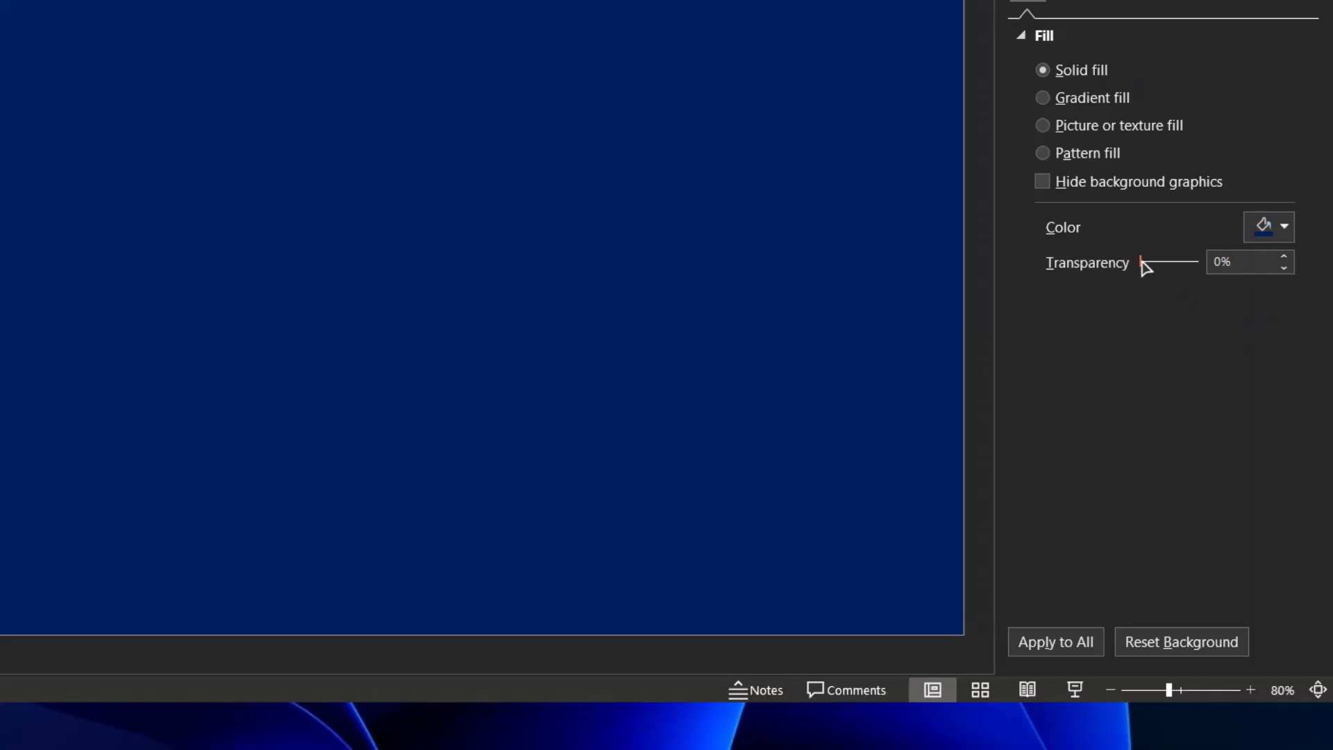
Try different background transparency levels with the slider, returning it to 0%
drag(1139, 264, 1149, 267)
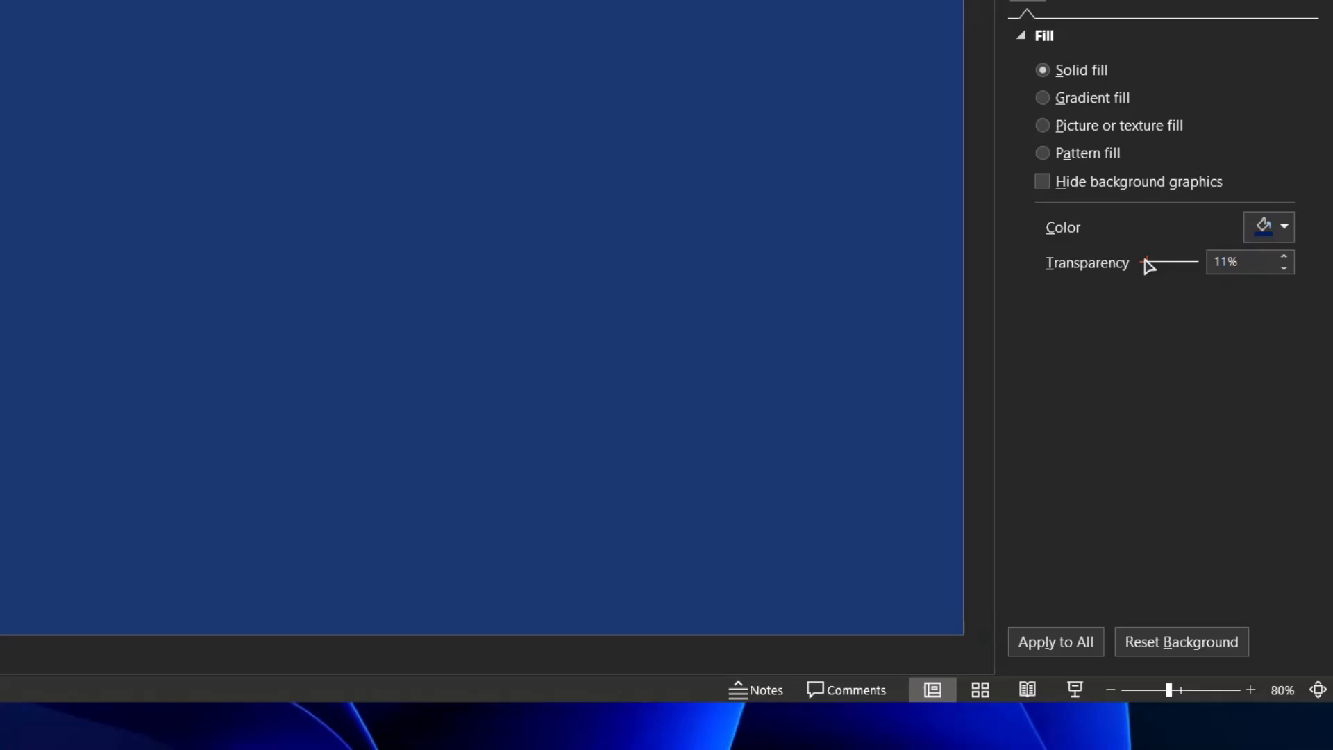
drag(1149, 264, 1136, 269)
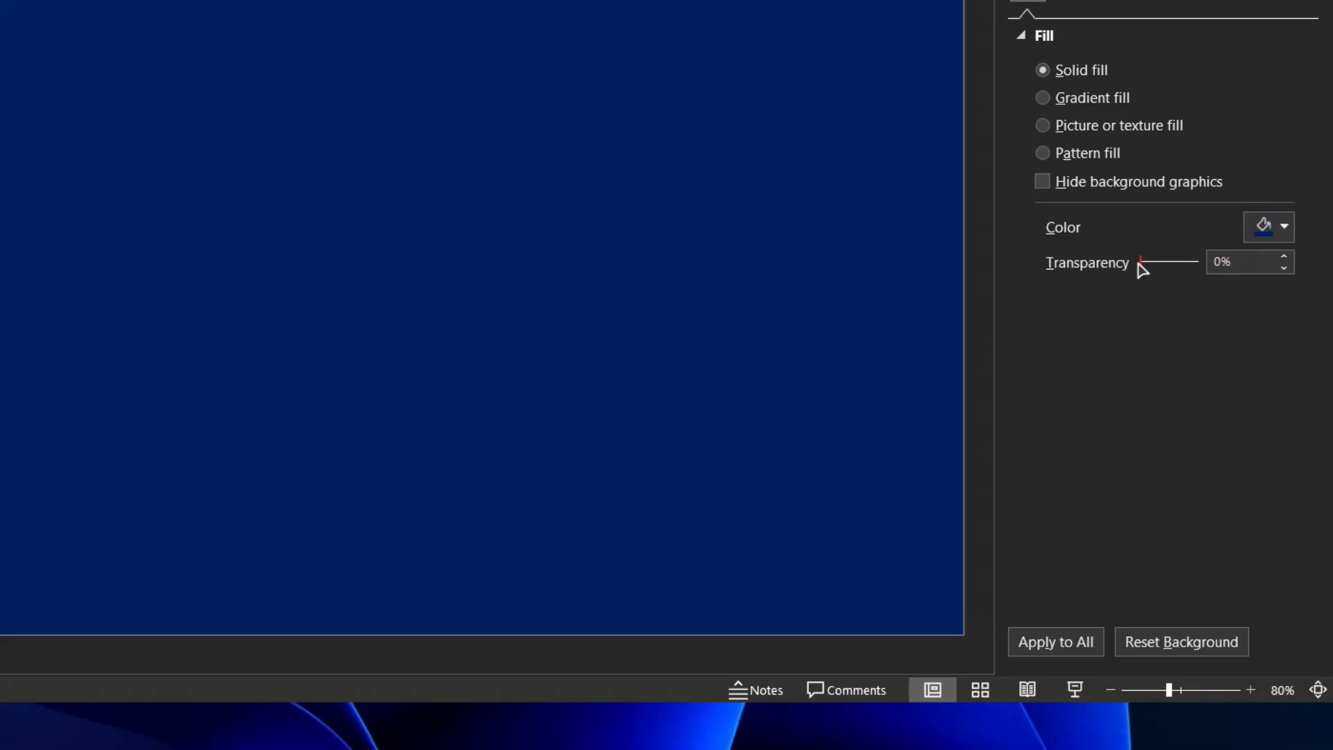
drag(1139, 264, 1242, 268)
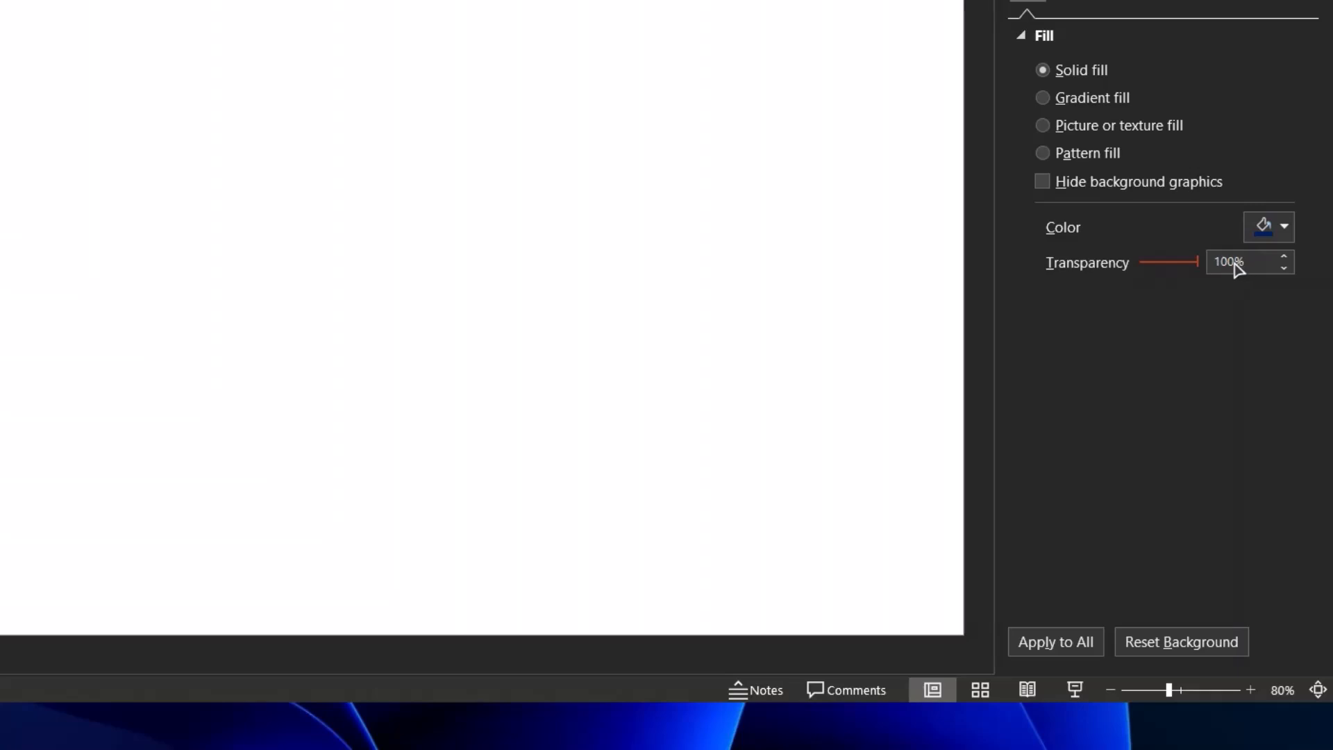
drag(1201, 271, 1150, 277)
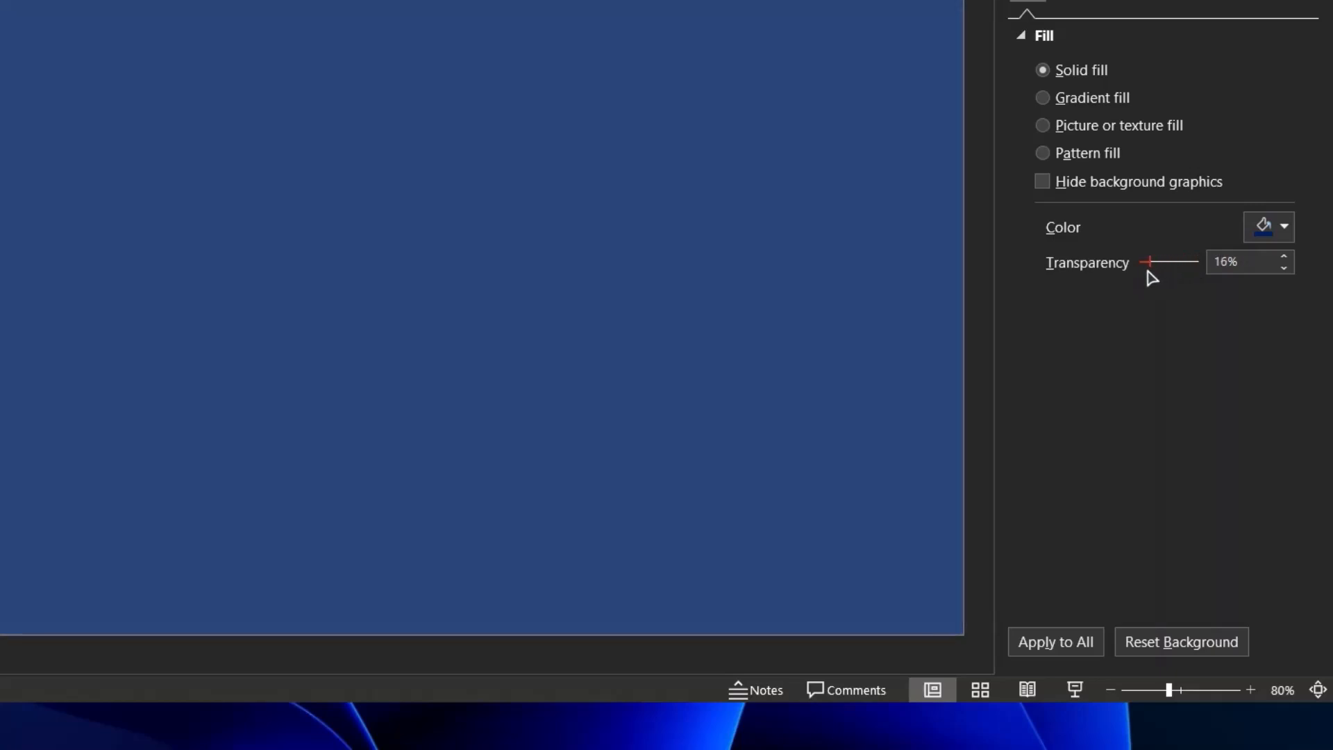
drag(1149, 277, 1152, 278)
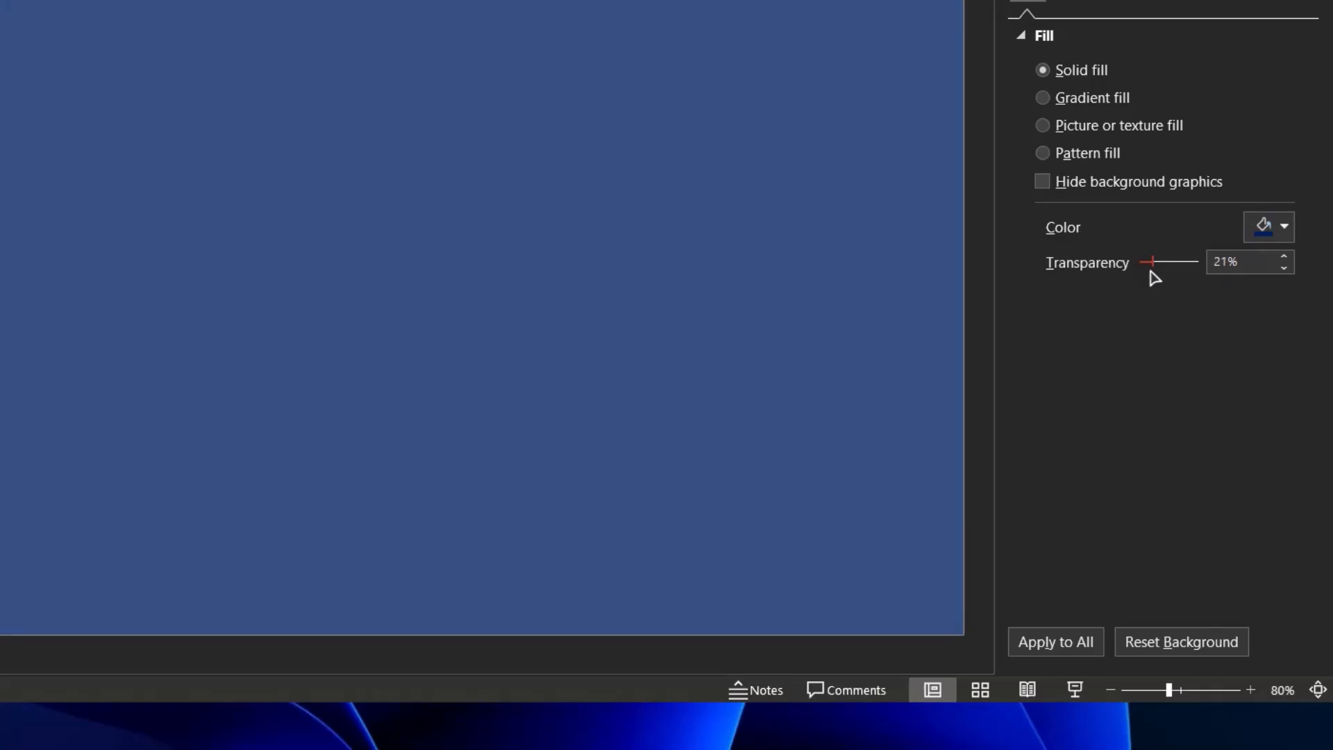
drag(1153, 277, 1152, 277)
drag(1150, 273, 1104, 281)
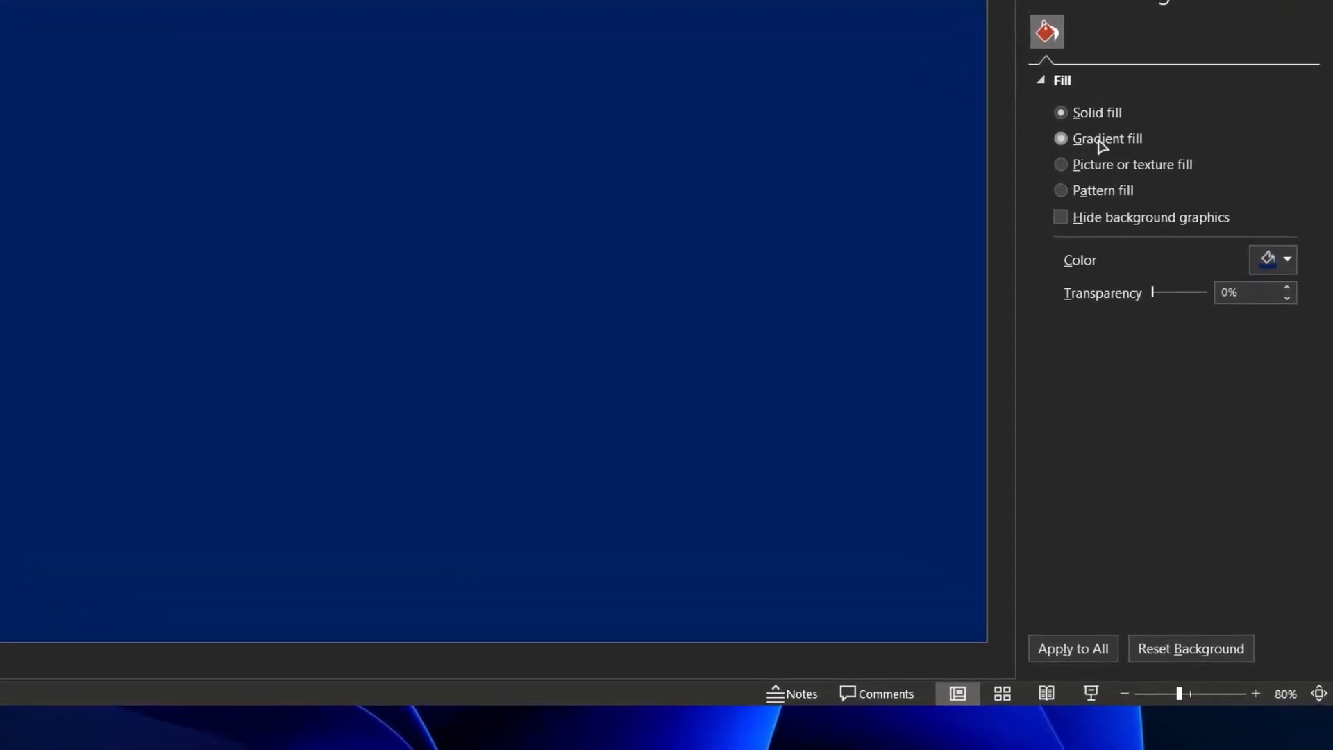
Switch the background to gradient fill and apply an orange preset gradient
click(1102, 144)
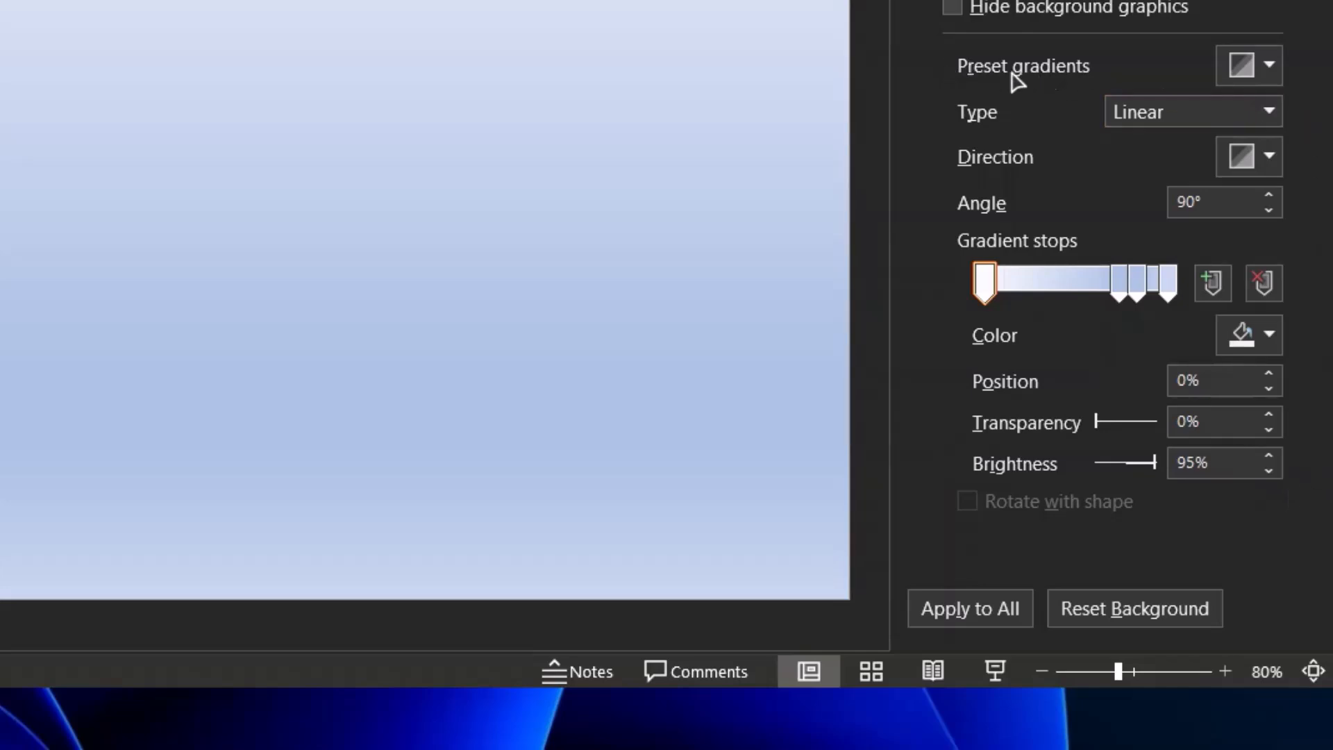
click(1254, 69)
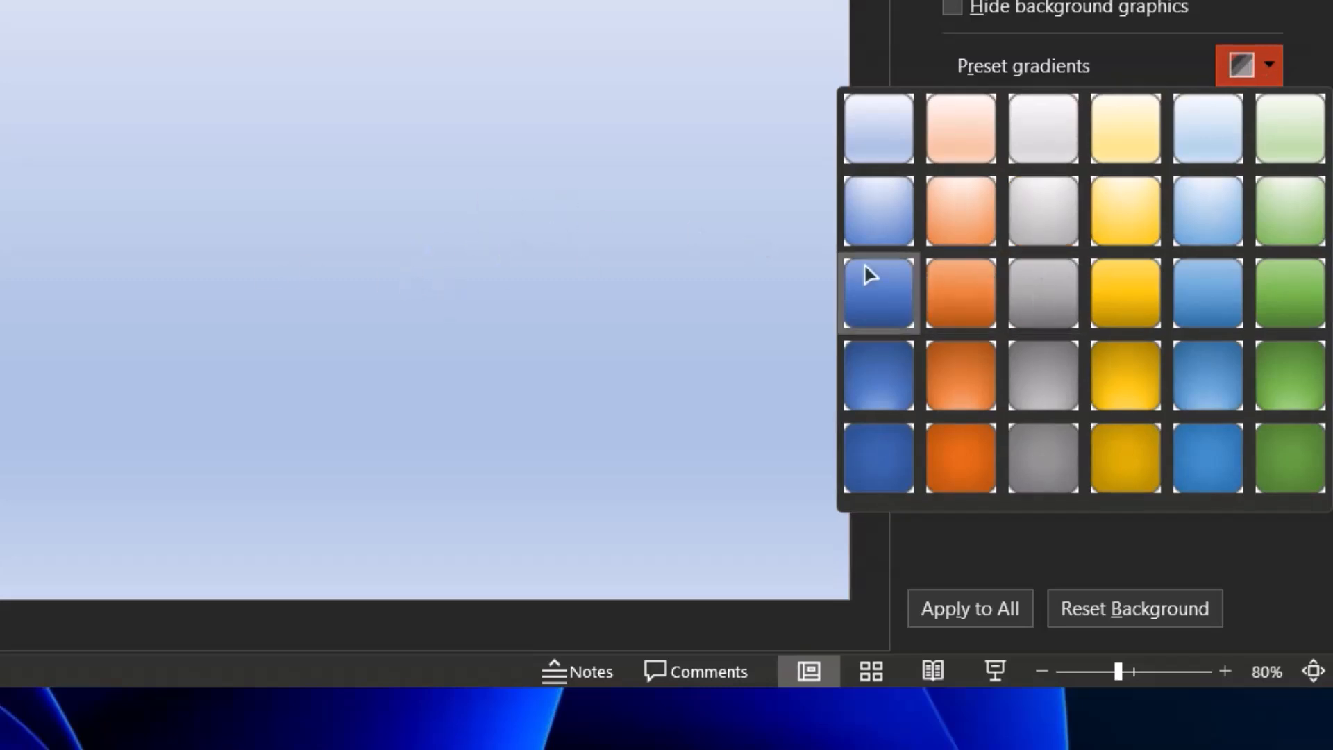
click(961, 279)
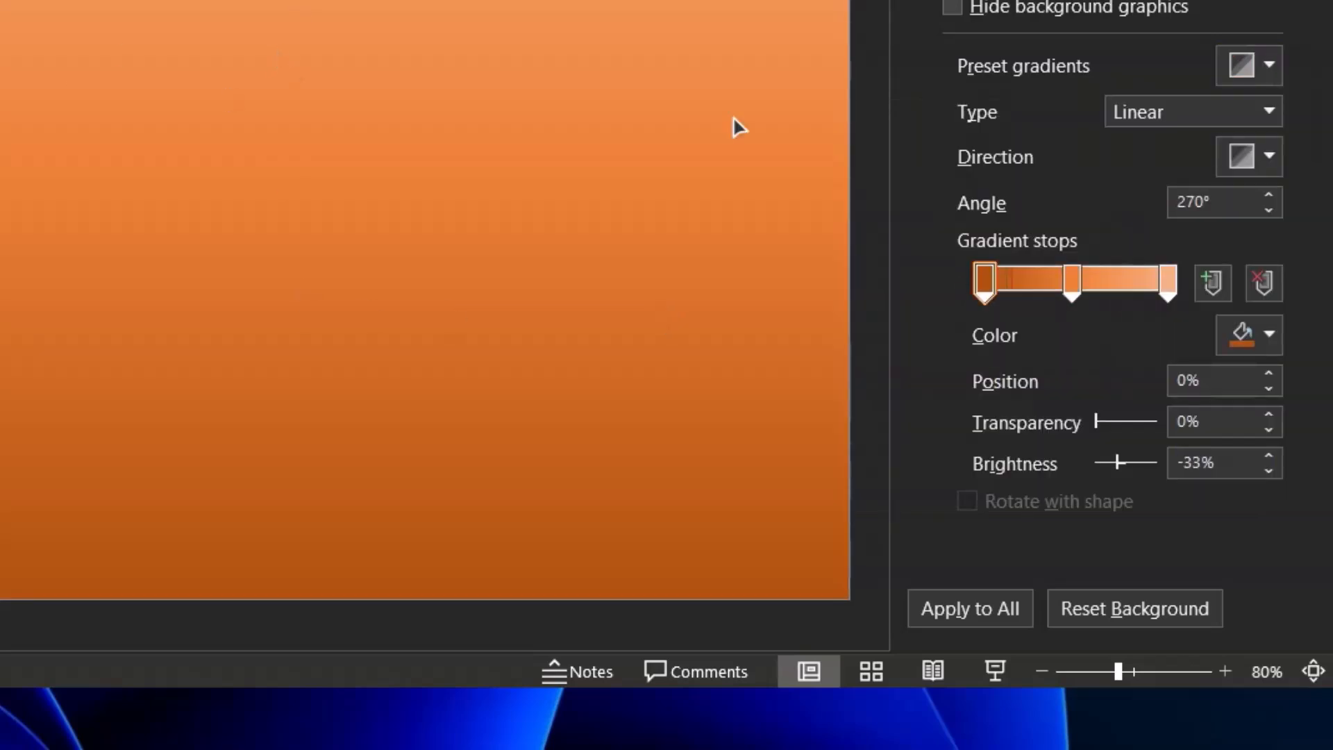
Try a blue radial preset gradient and then a gold preset gradient for the background
click(1243, 66)
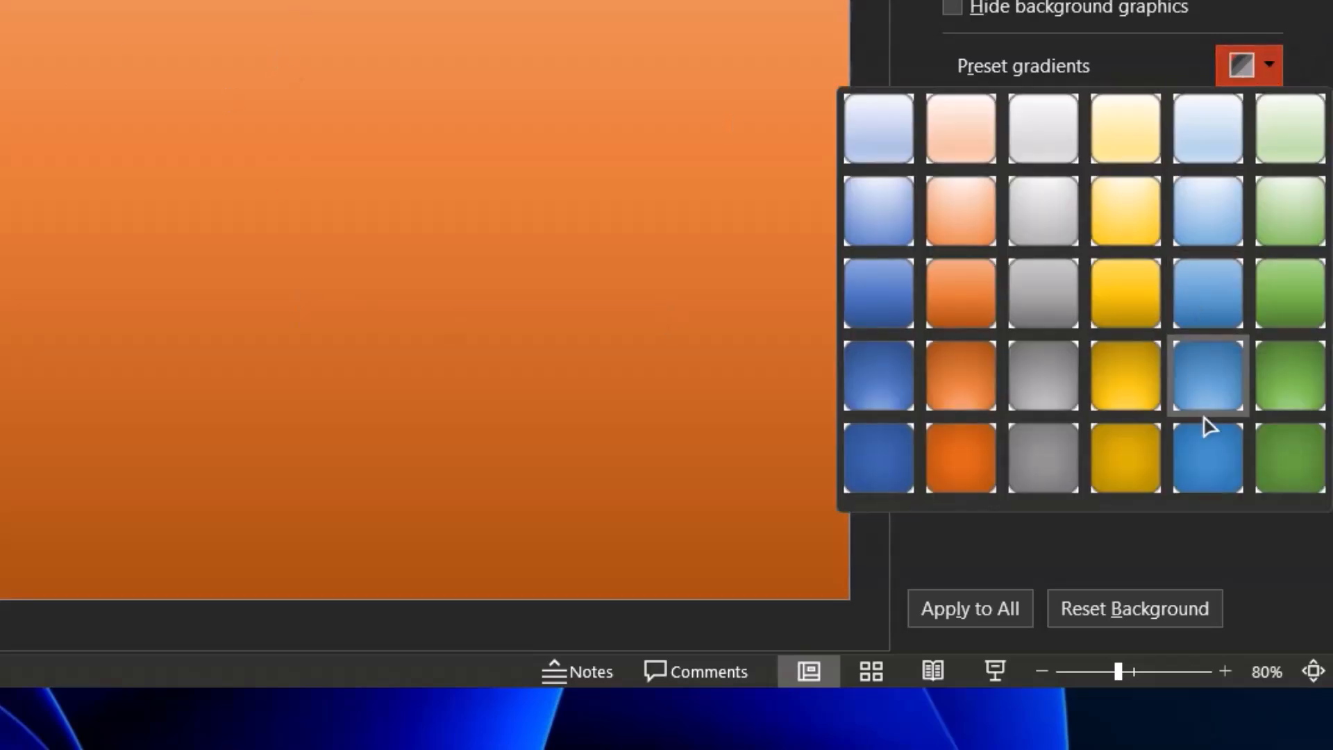
click(1209, 393)
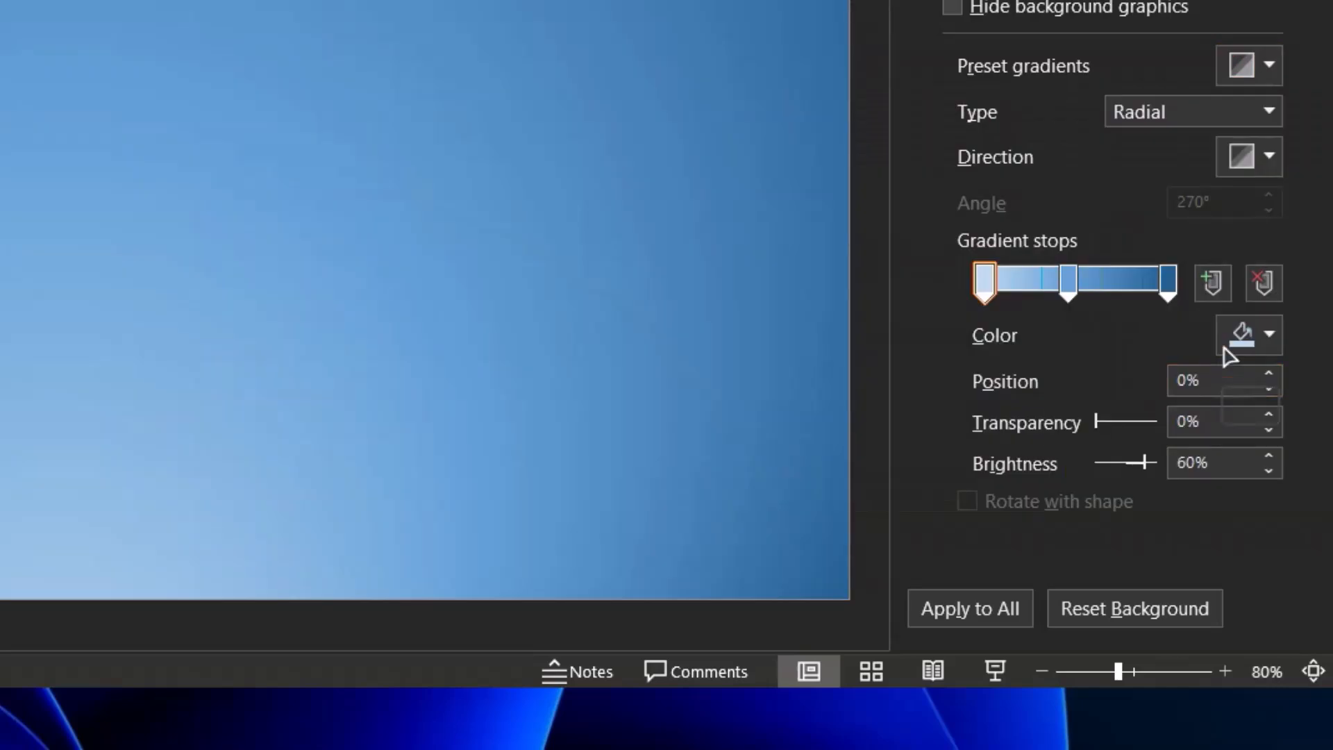
click(1241, 68)
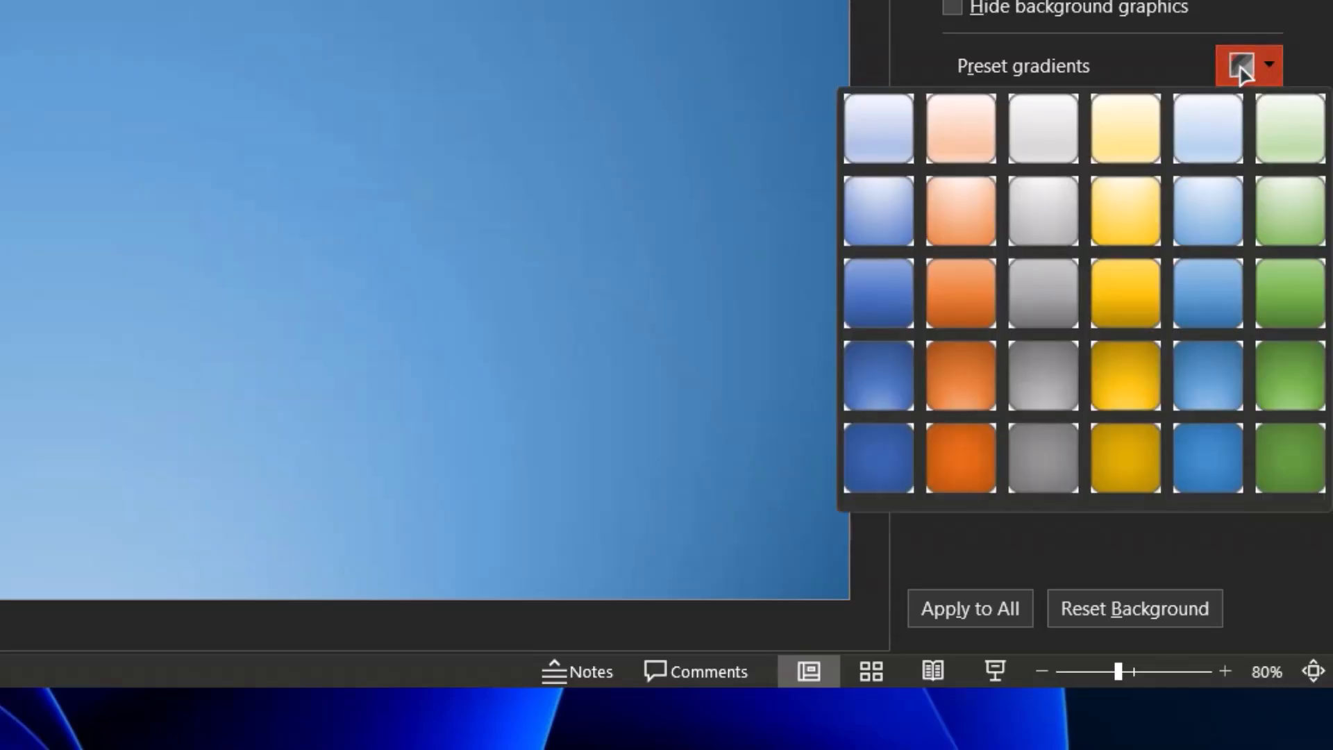
click(1123, 473)
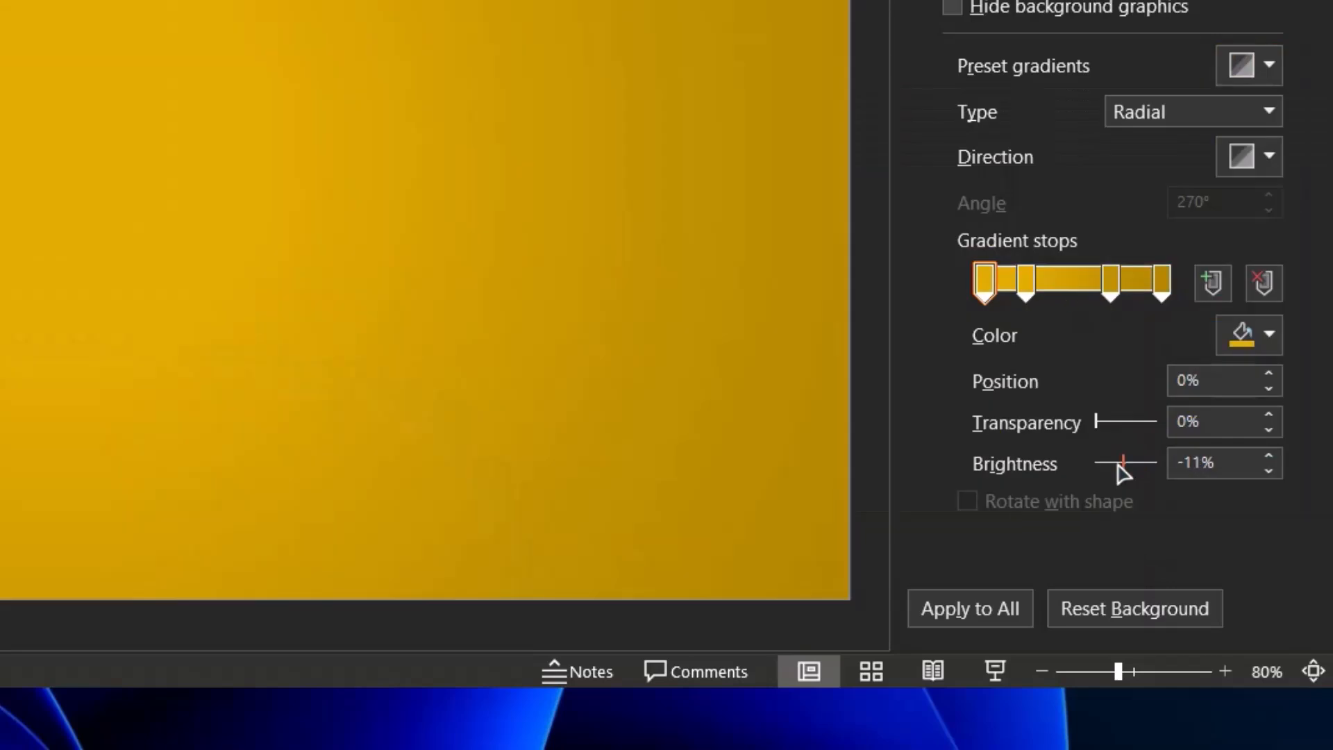
Apply the medium blue Accent 1 linear preset gradient to the background
click(1245, 67)
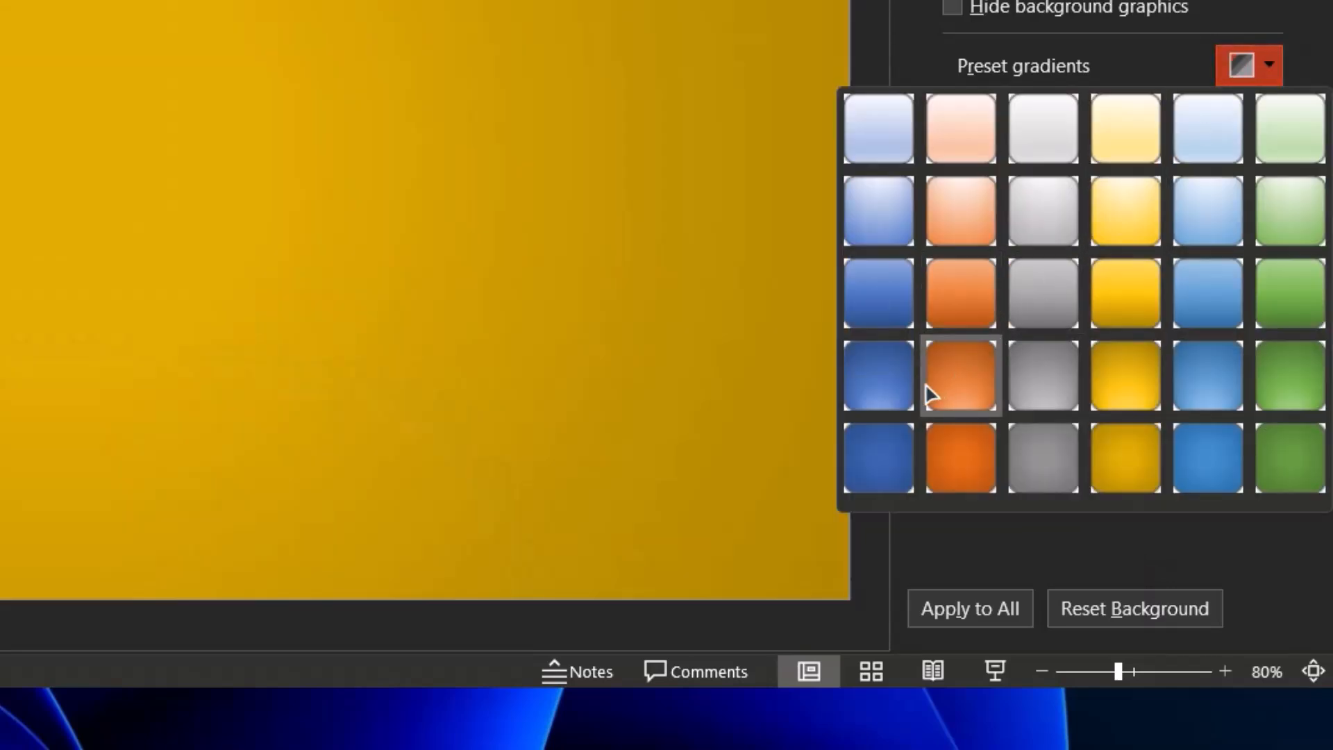
click(877, 304)
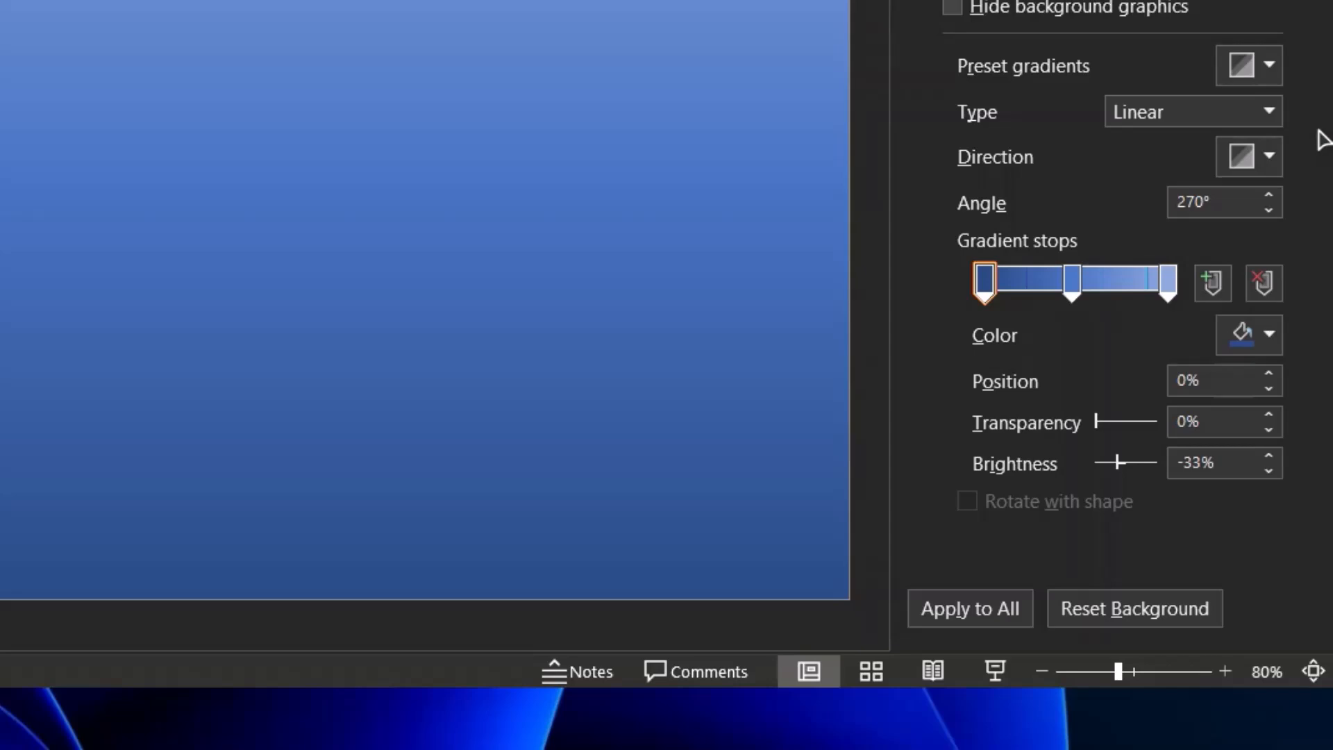
click(1247, 66)
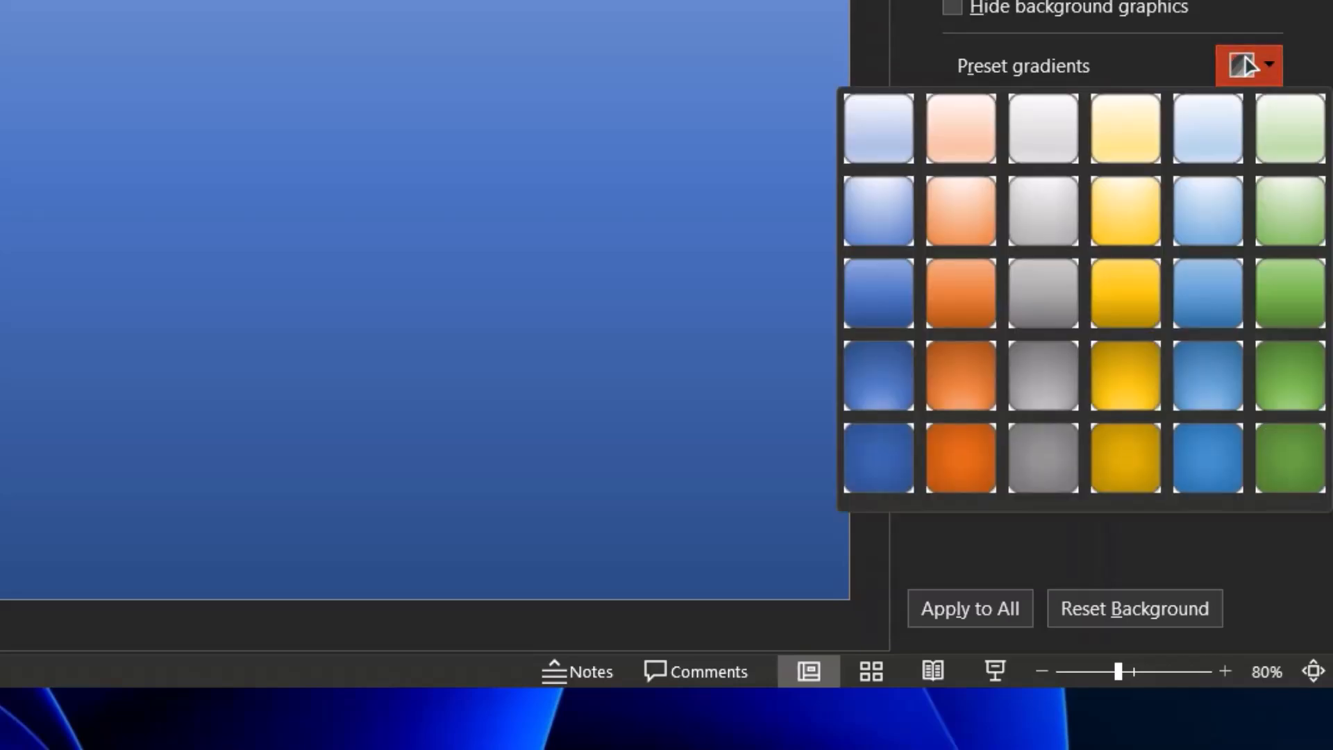
click(1246, 65)
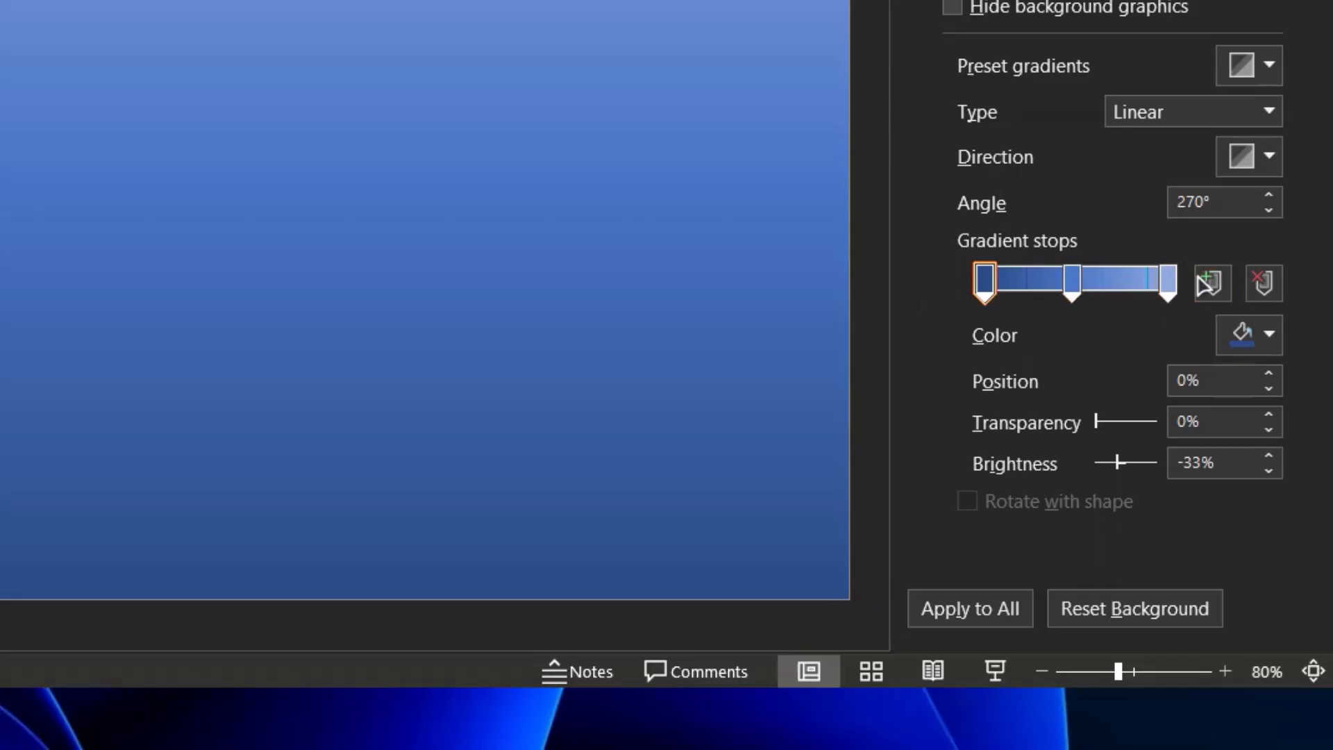
Select each of the three gradient stops in turn to examine their settings
click(985, 285)
click(1067, 281)
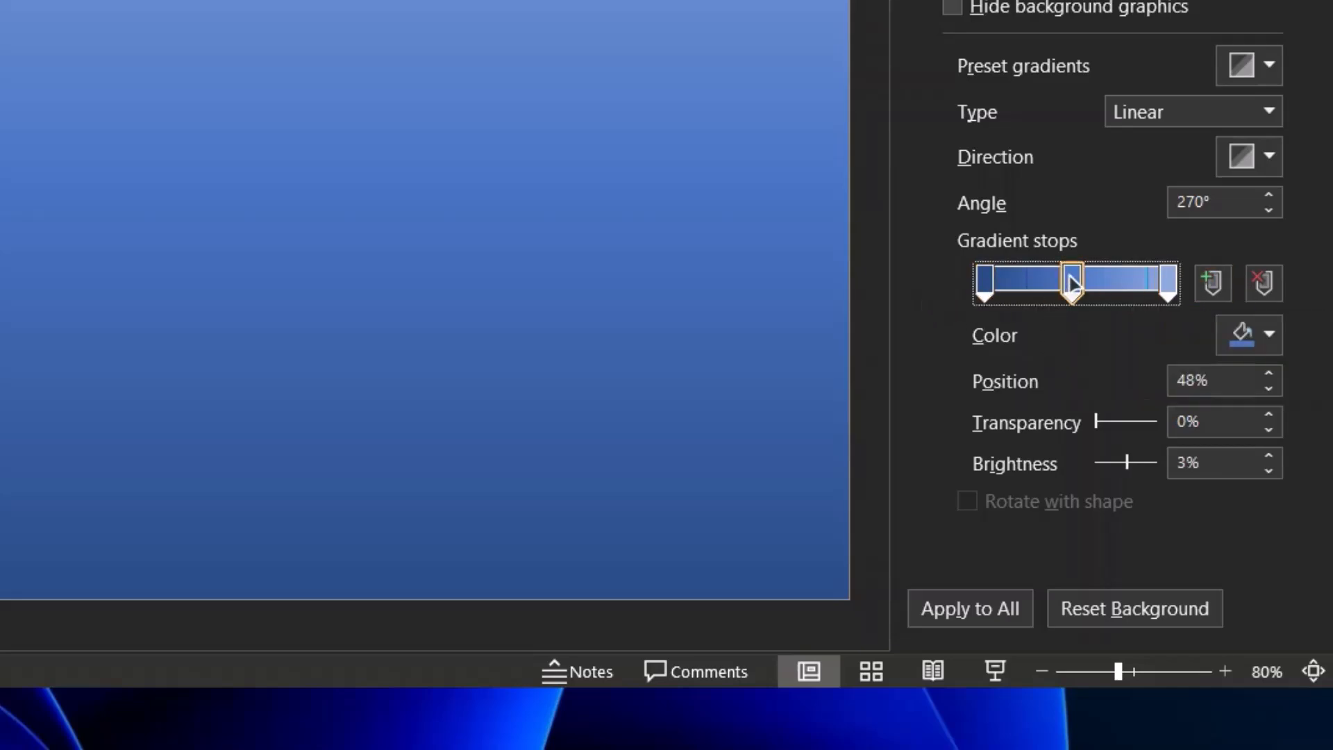
click(1170, 285)
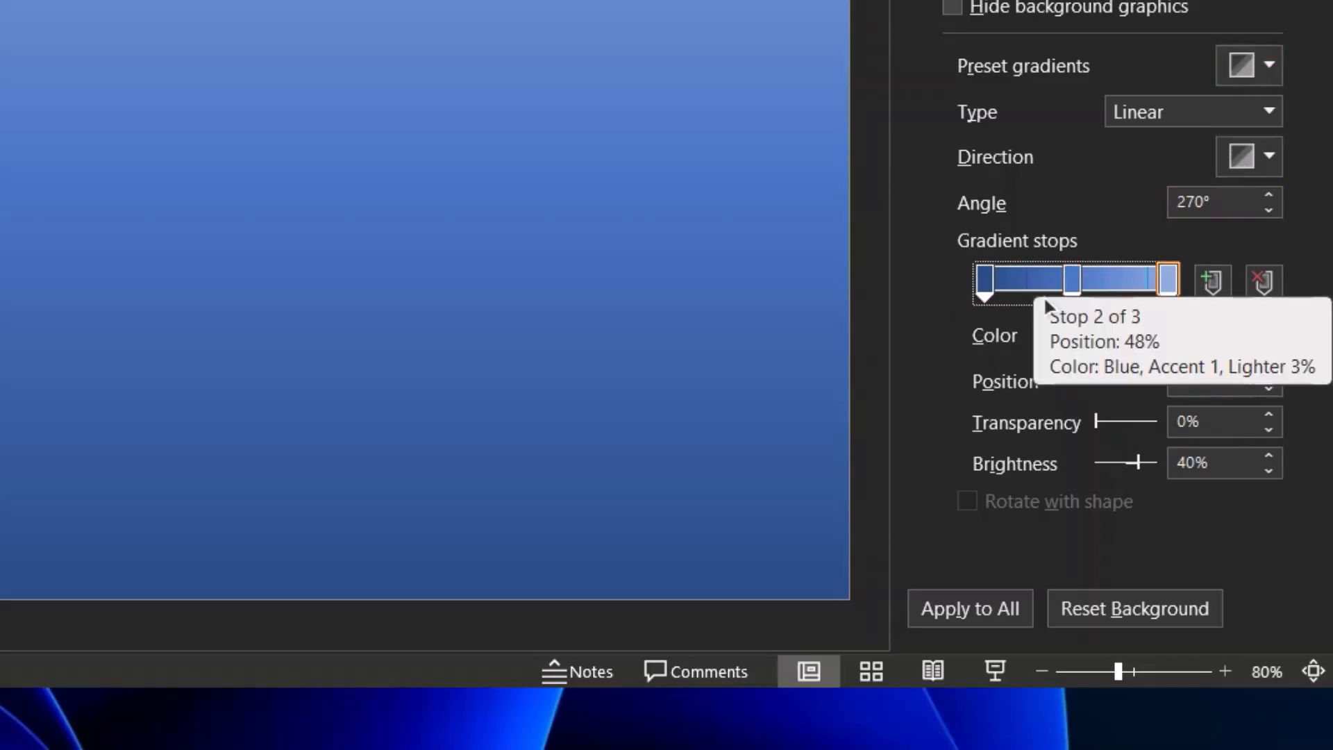
Try a light gold, a blue radial and an orange preset gradient for the background
click(1243, 64)
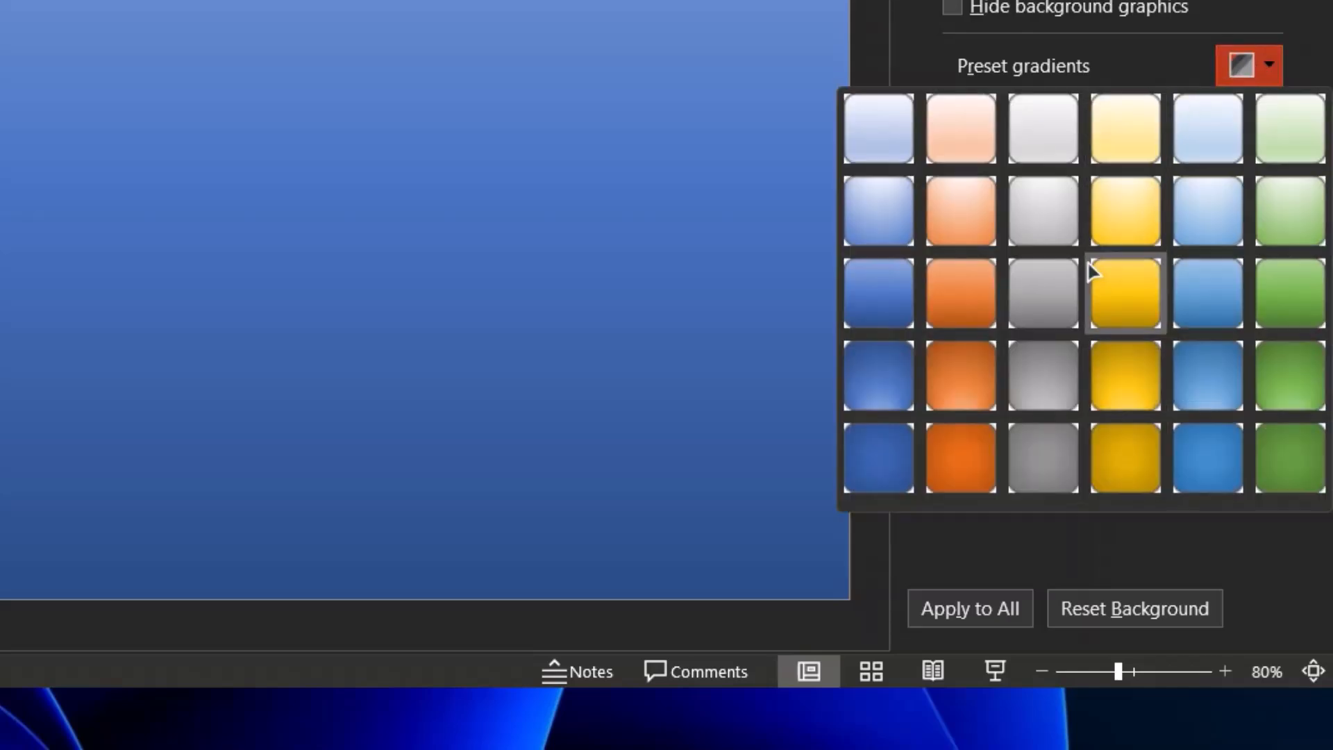
click(1119, 211)
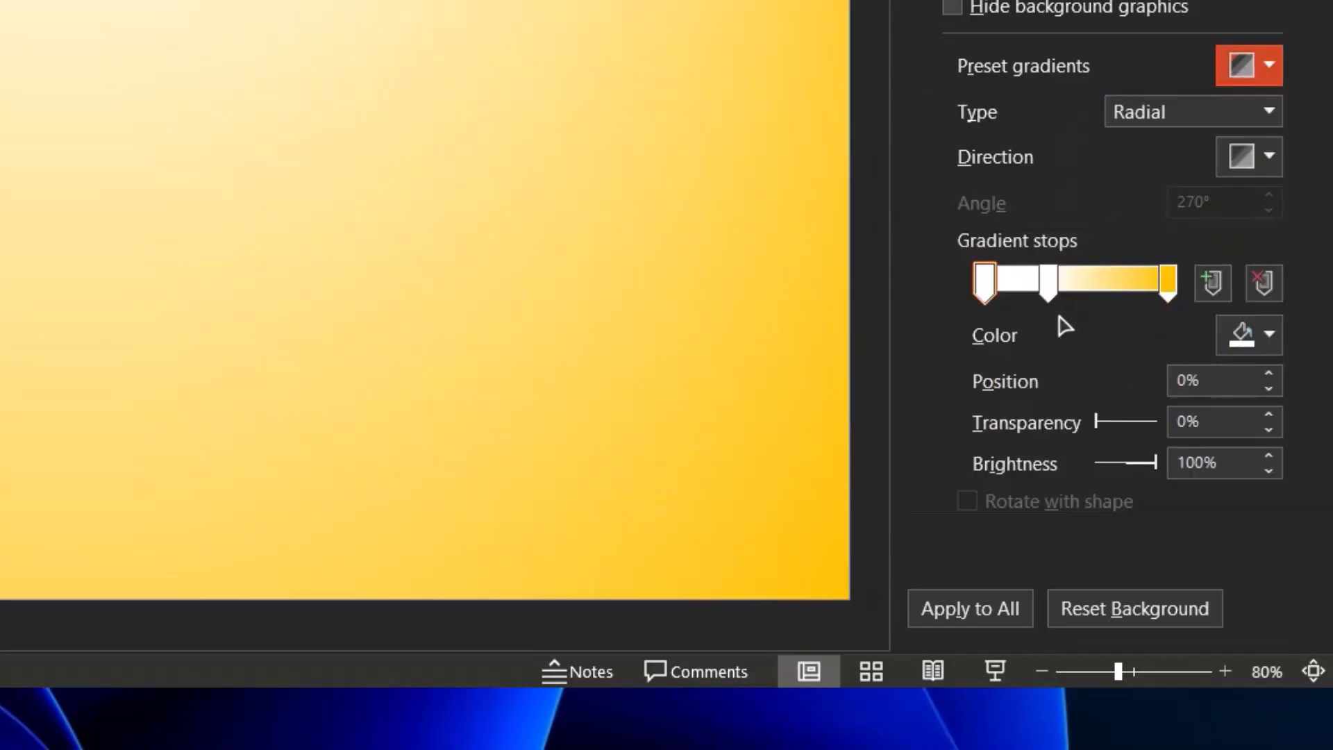
click(1259, 65)
click(1209, 382)
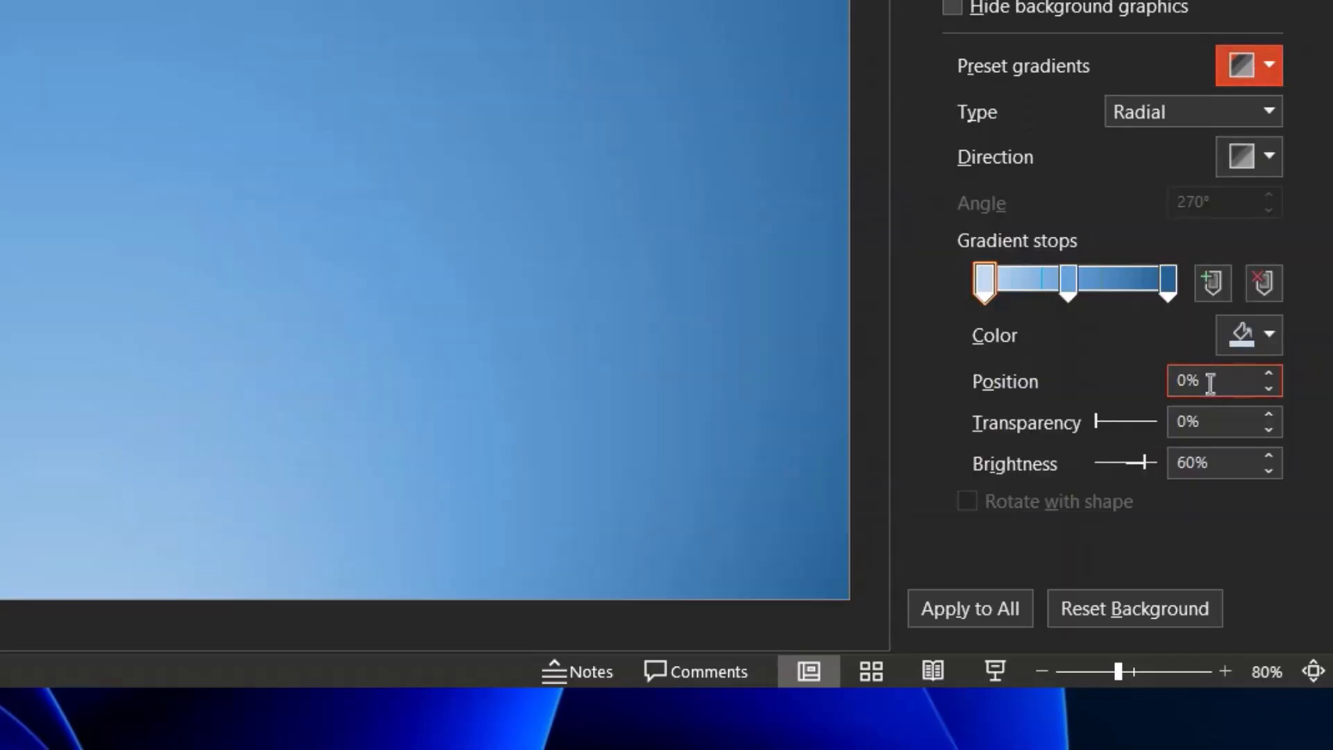
click(1258, 65)
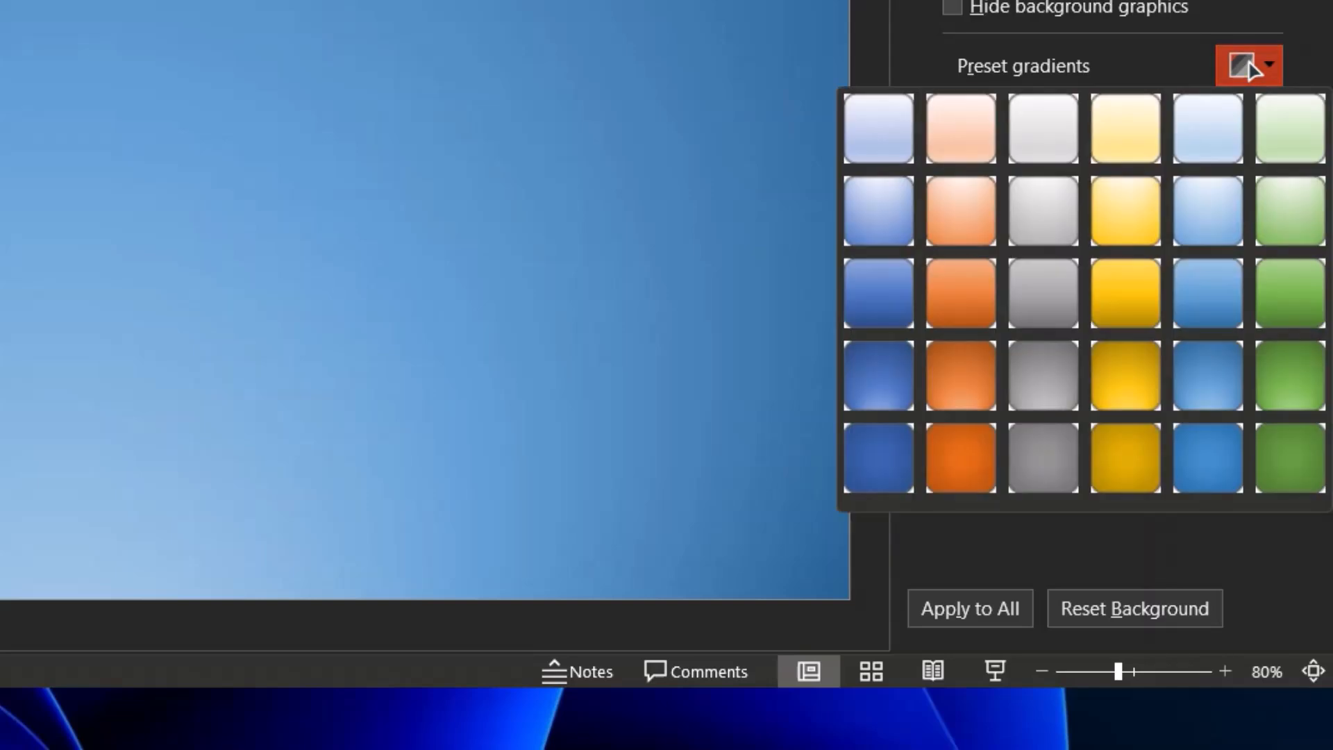
click(953, 461)
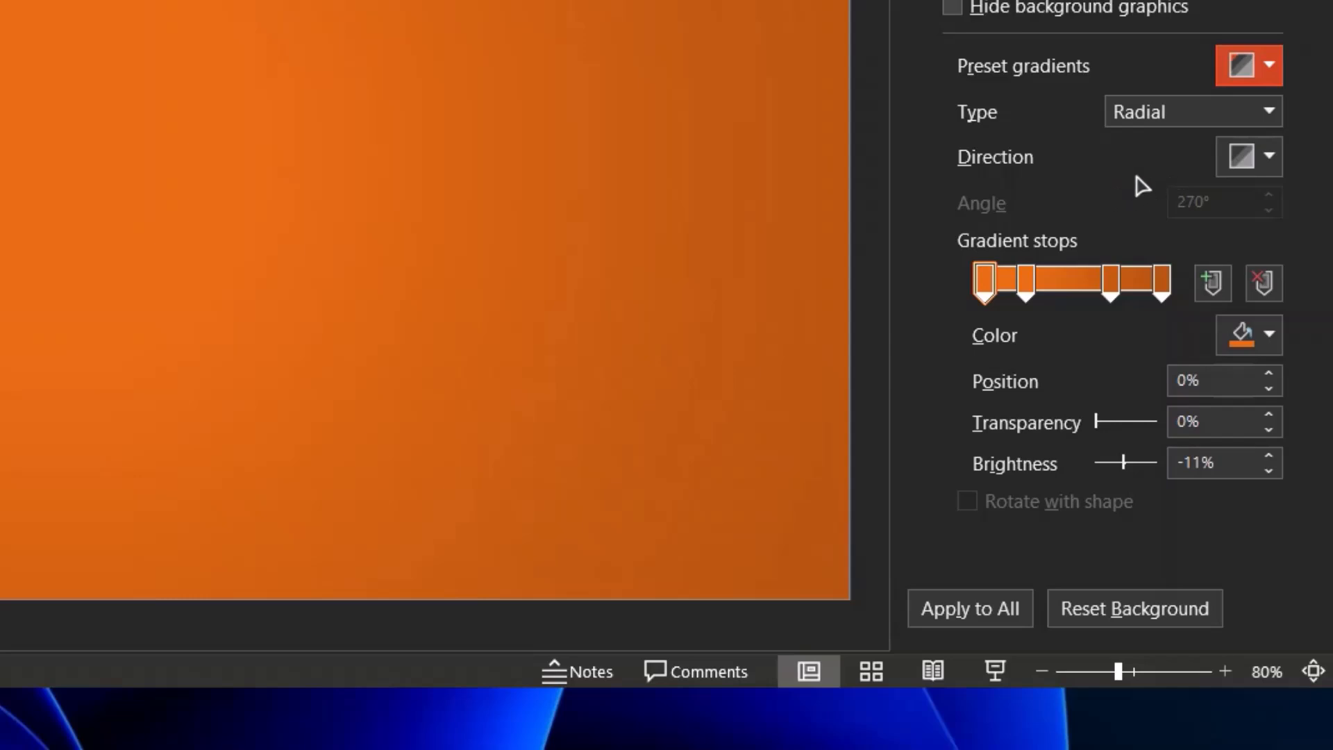
Apply the Light Gradient - Accent 1 preset and delete its two middle gradient stops
click(1249, 64)
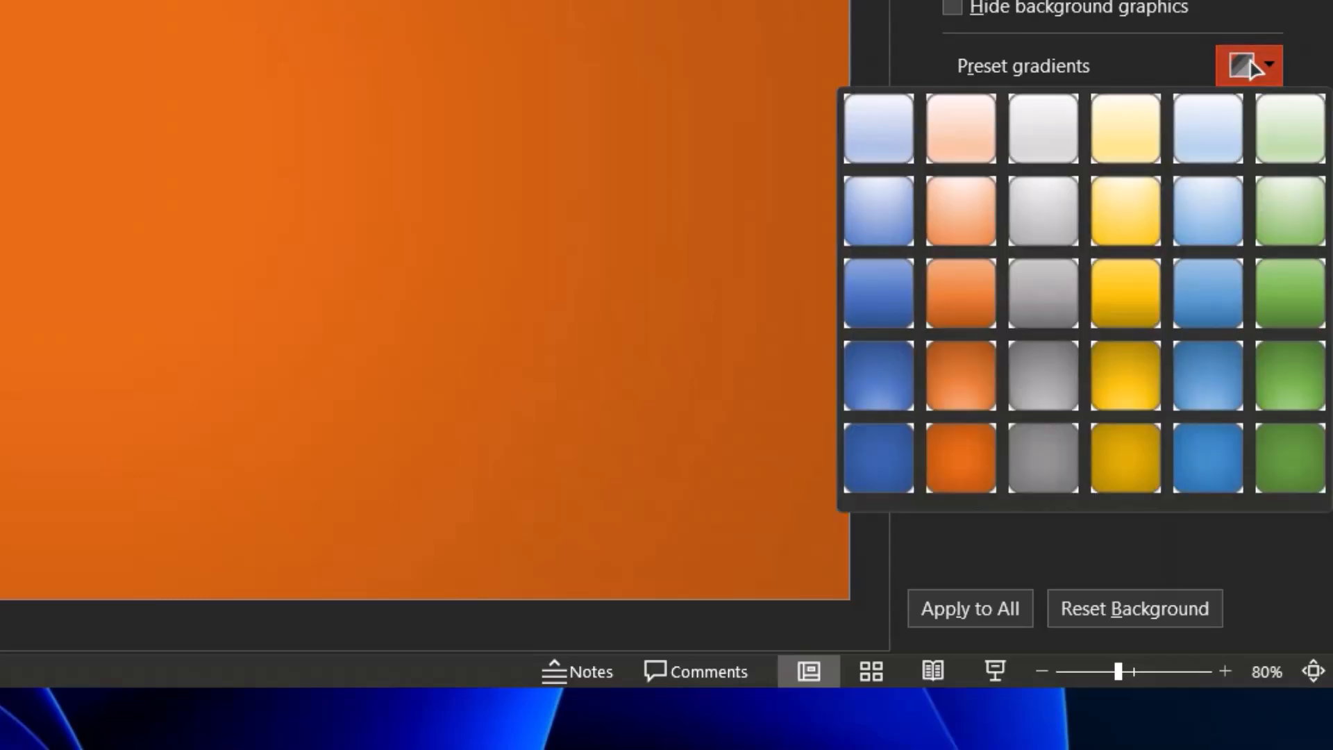
click(870, 129)
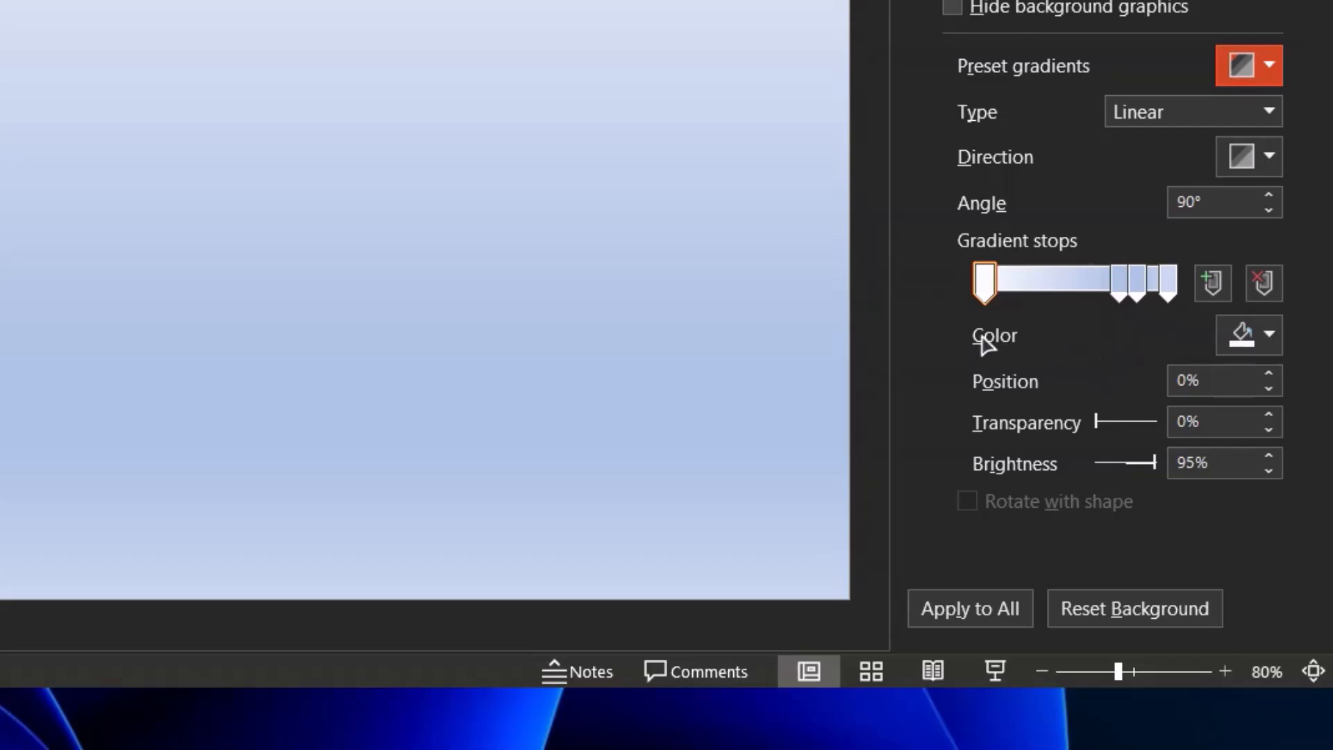
click(1139, 287)
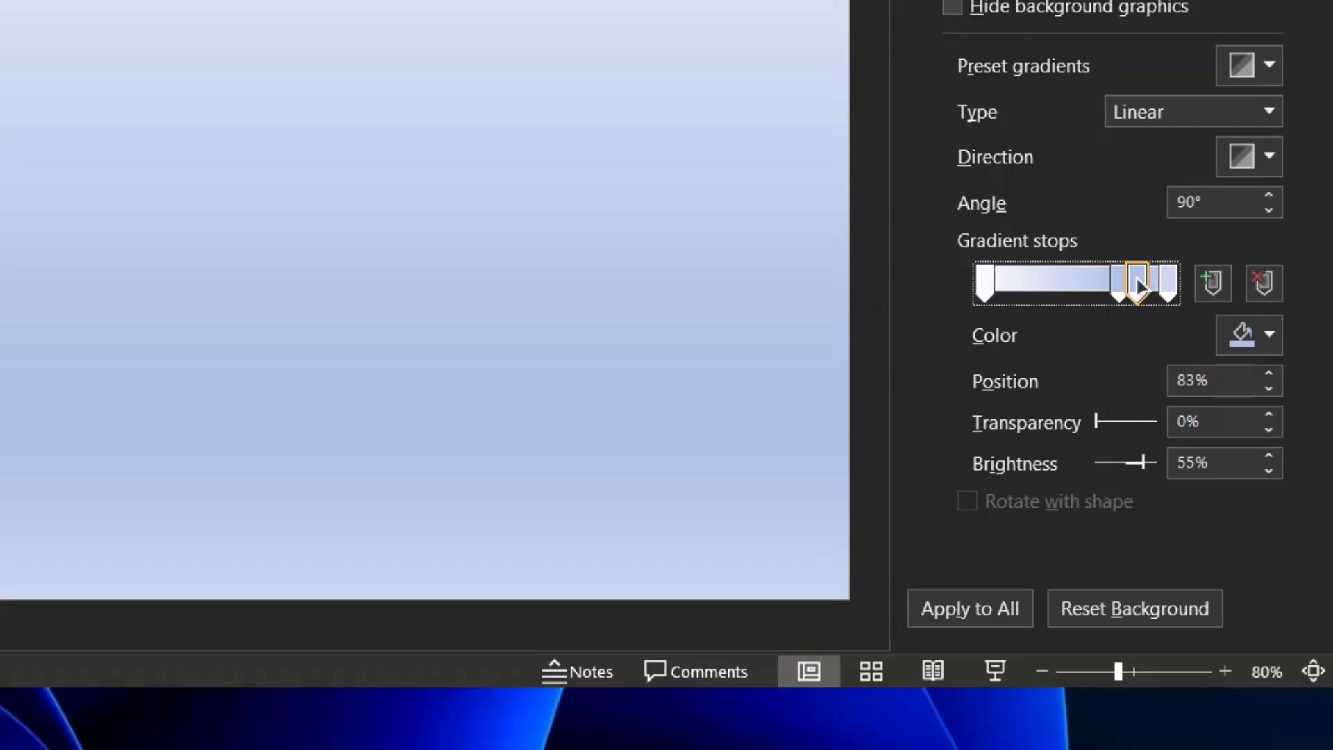
click(1265, 283)
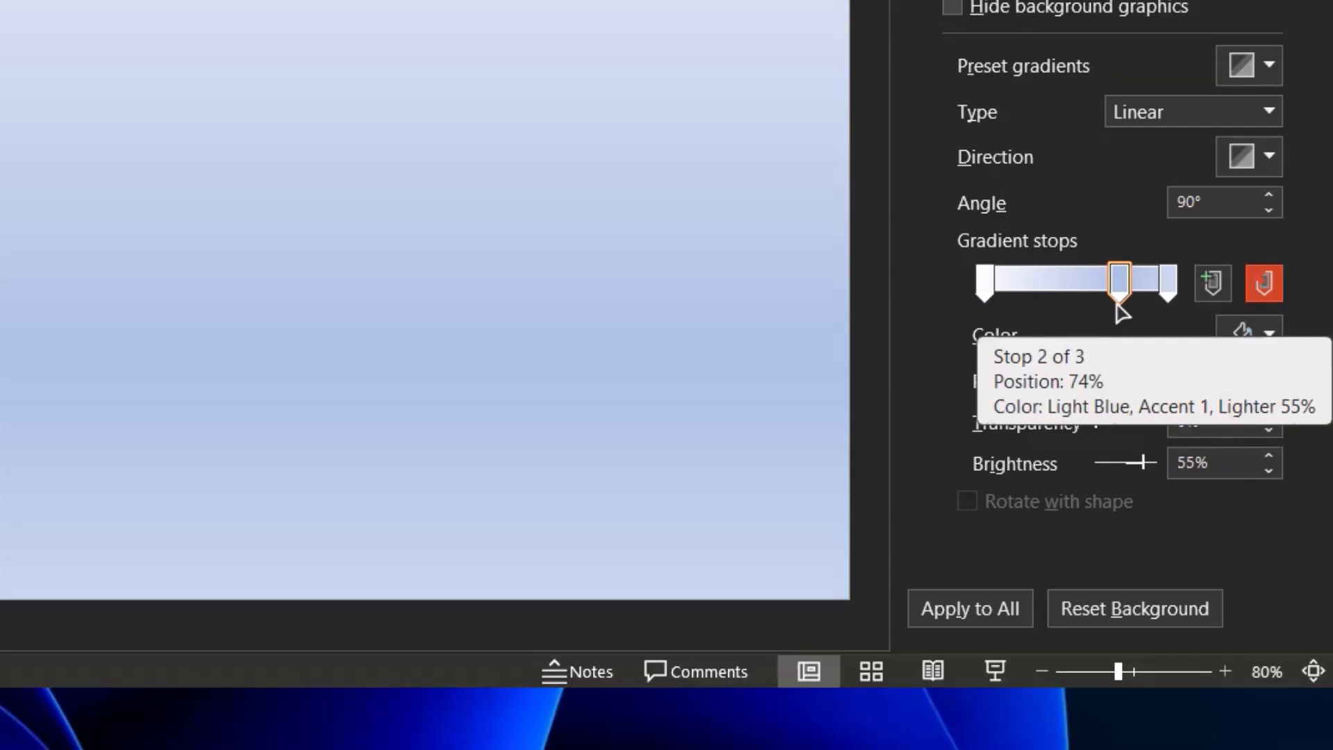
click(1120, 281)
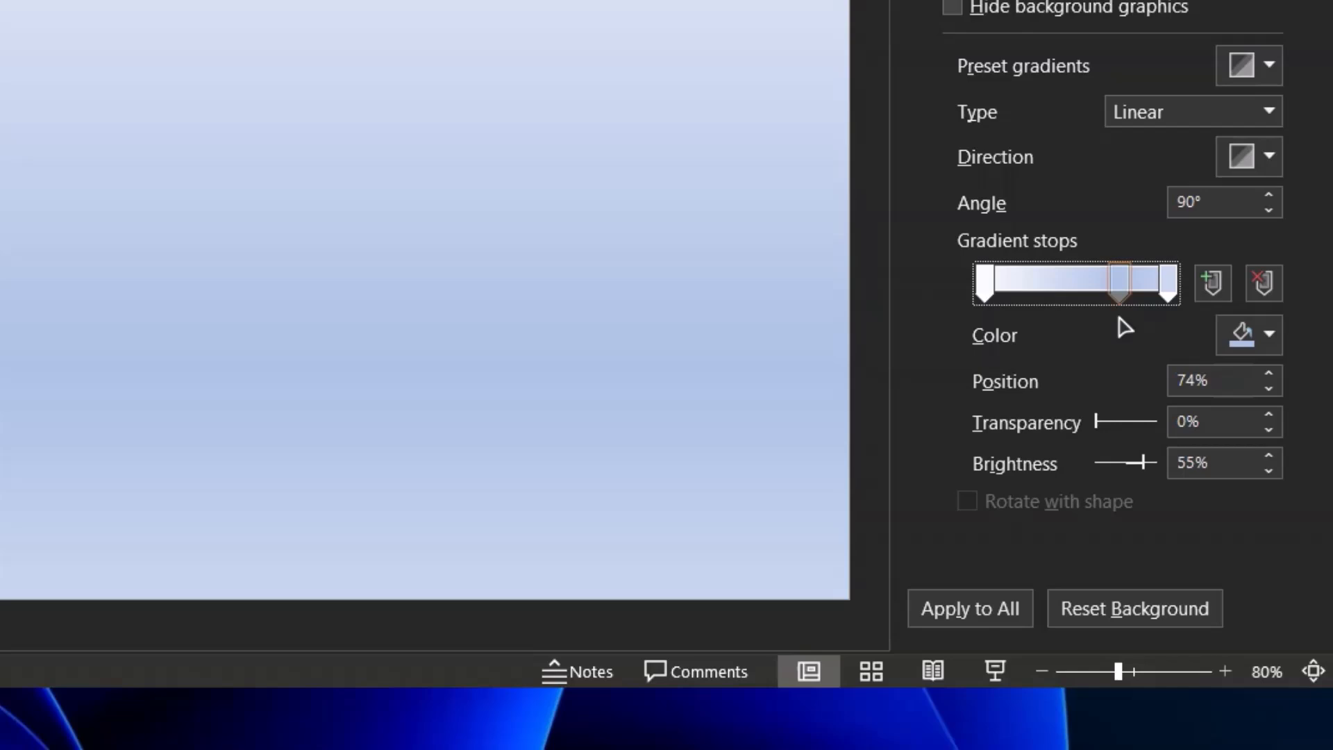
key(Delete)
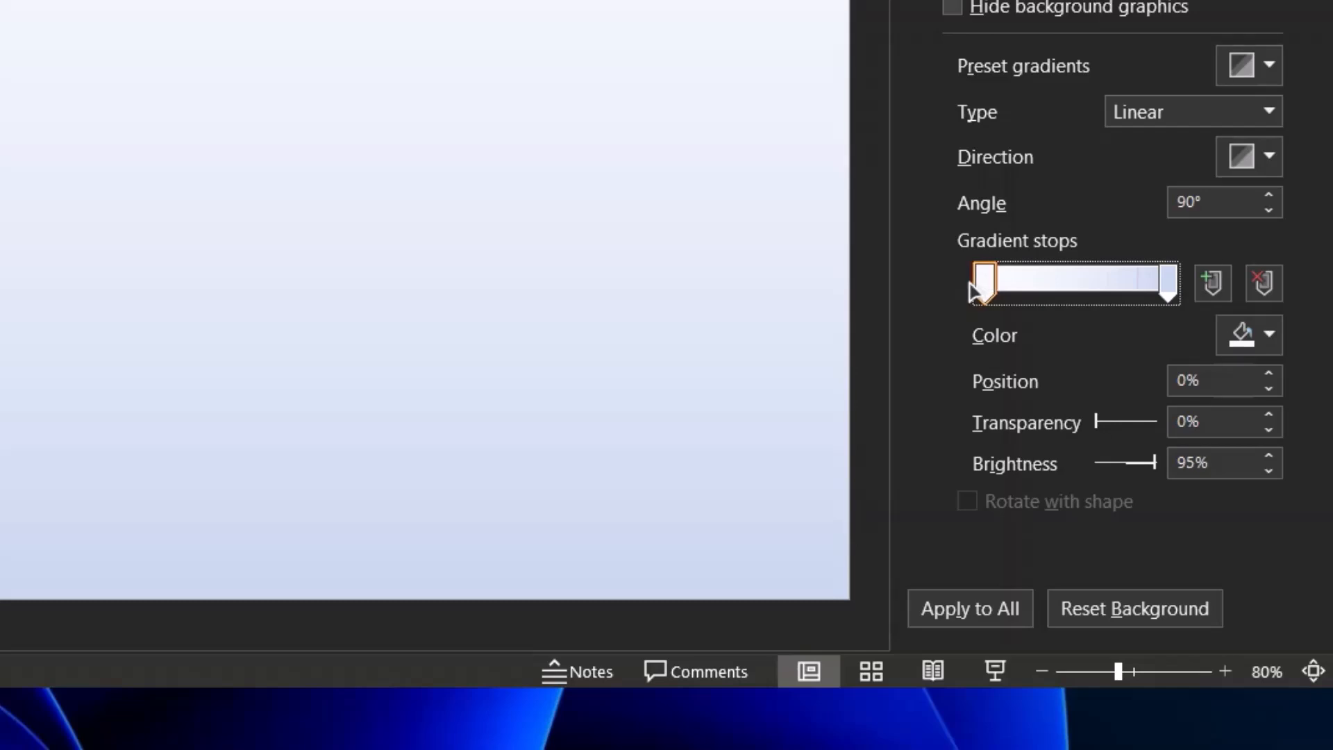
Set the colour of the final gradient stop to the standard Dark Blue
click(1171, 286)
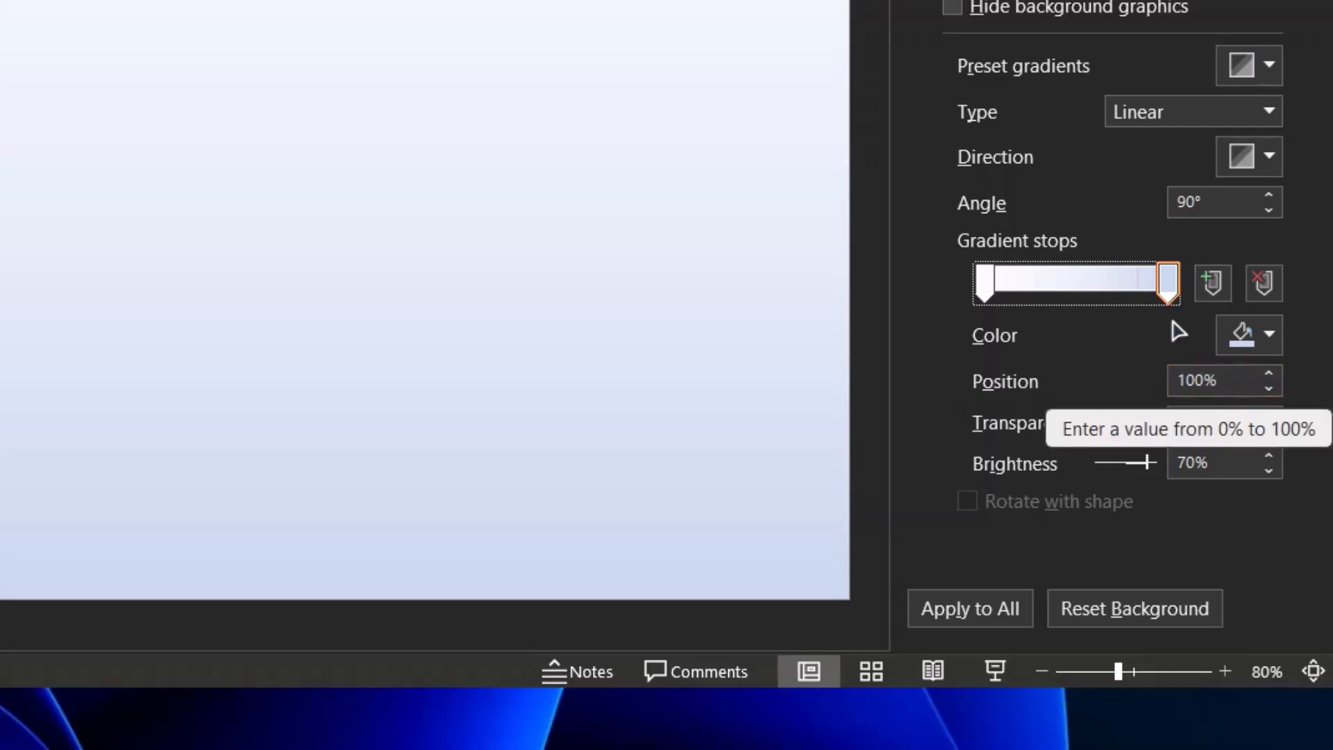
mouse_move(1169, 289)
mouse_down()
mouse_move(1120, 297)
mouse_move(1194, 289)
mouse_up()
click(986, 284)
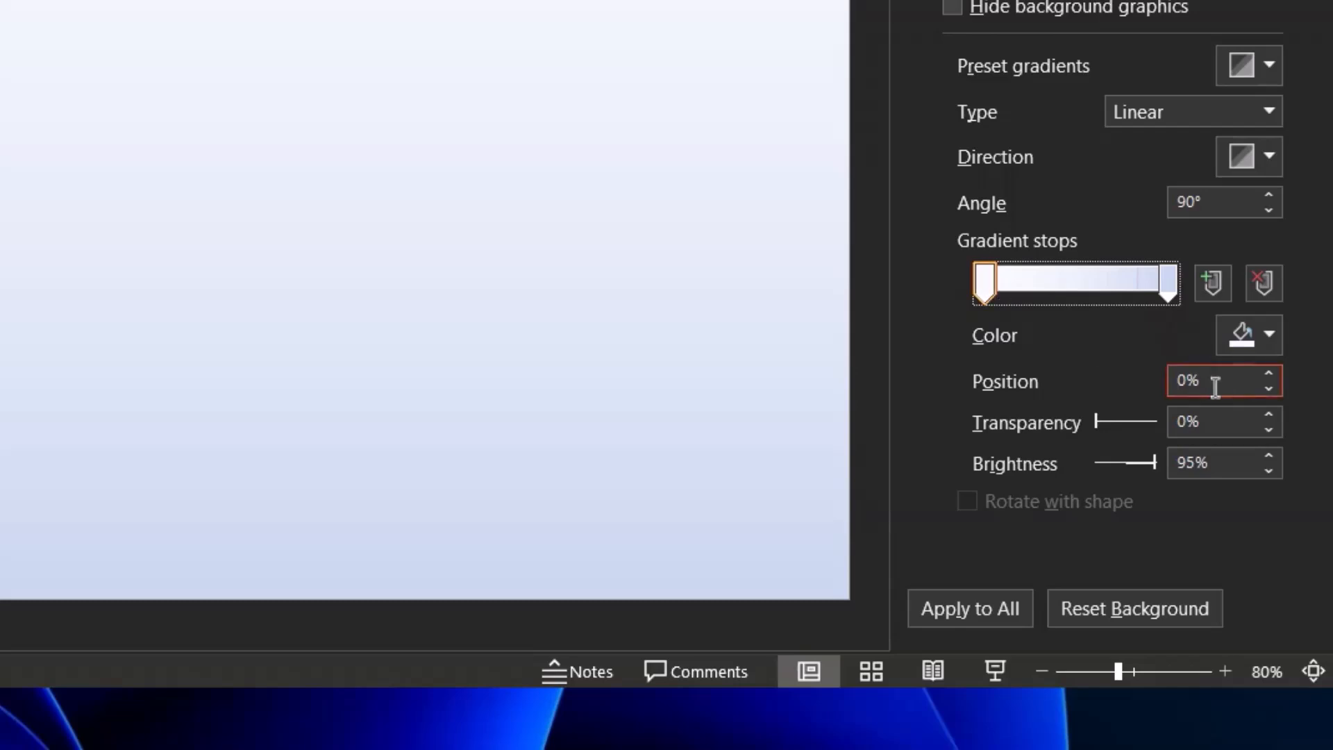
mouse_move(988, 286)
mouse_down()
mouse_move(1026, 289)
mouse_move(984, 289)
mouse_up()
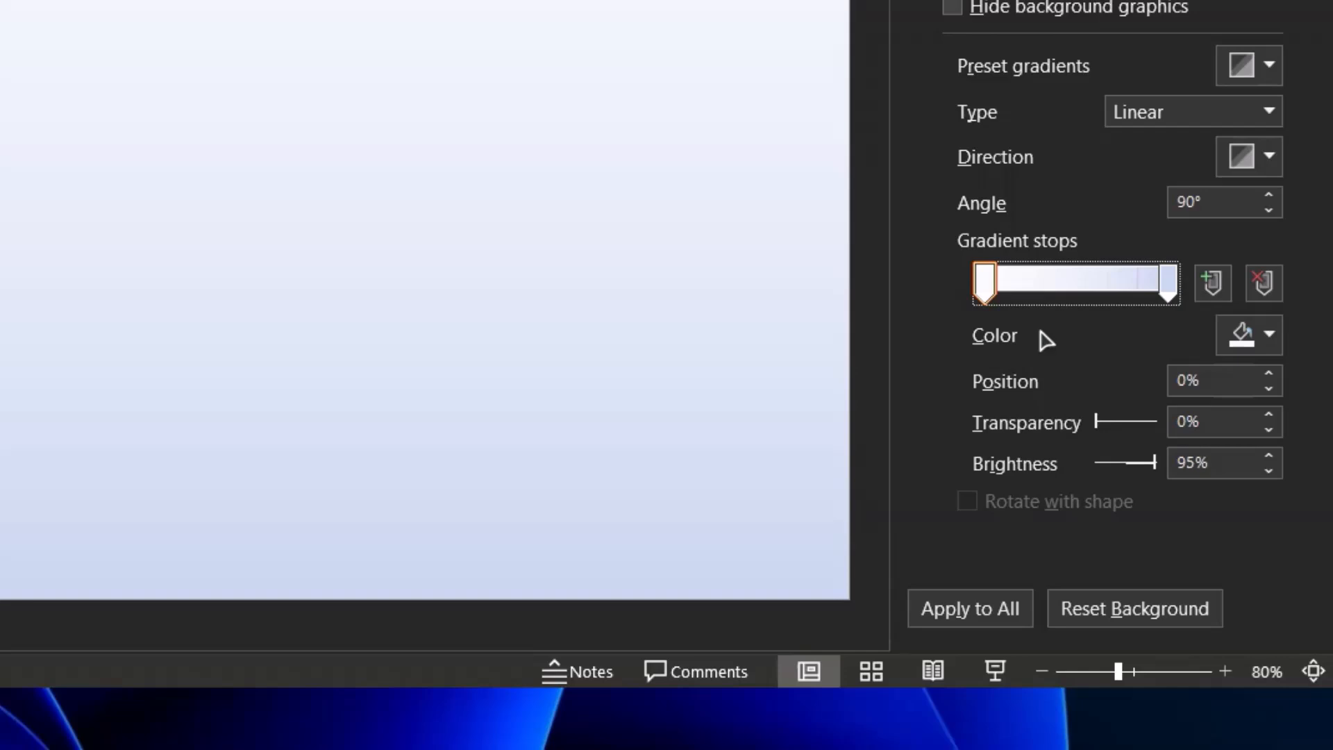
click(1170, 281)
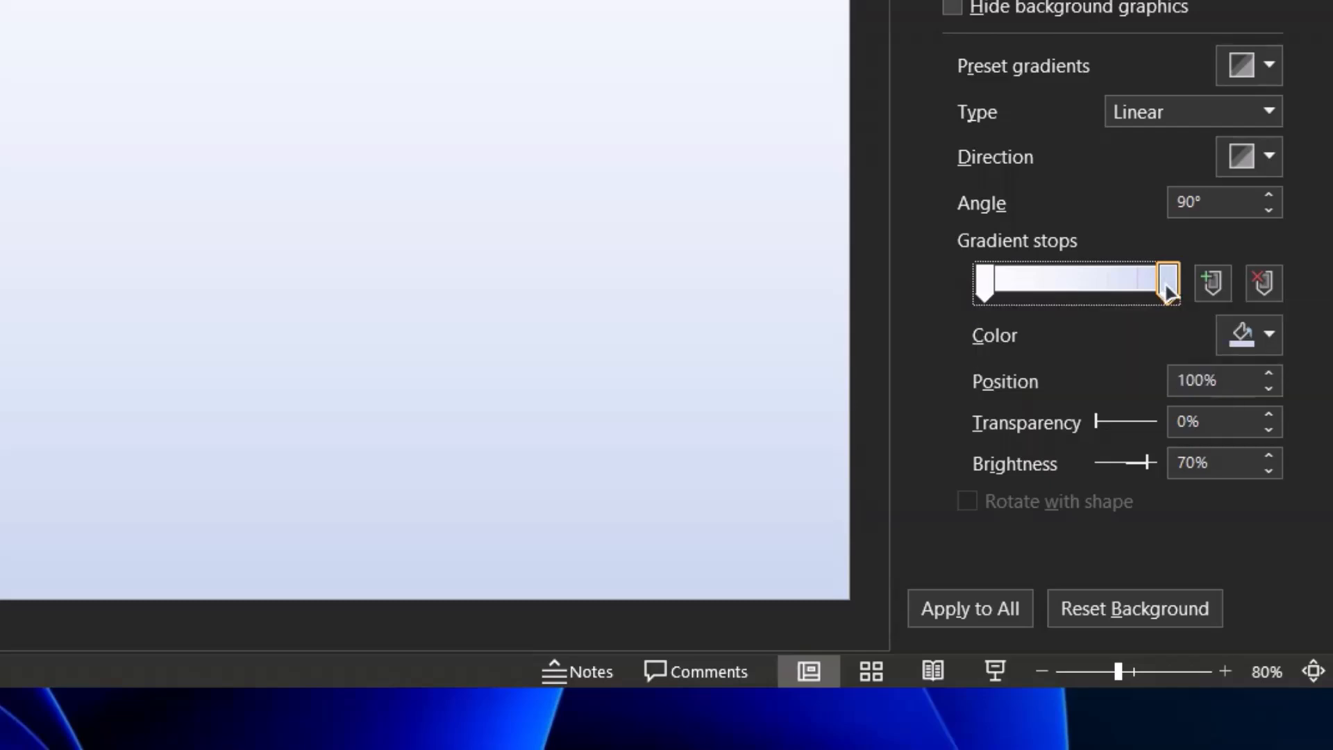
click(1234, 335)
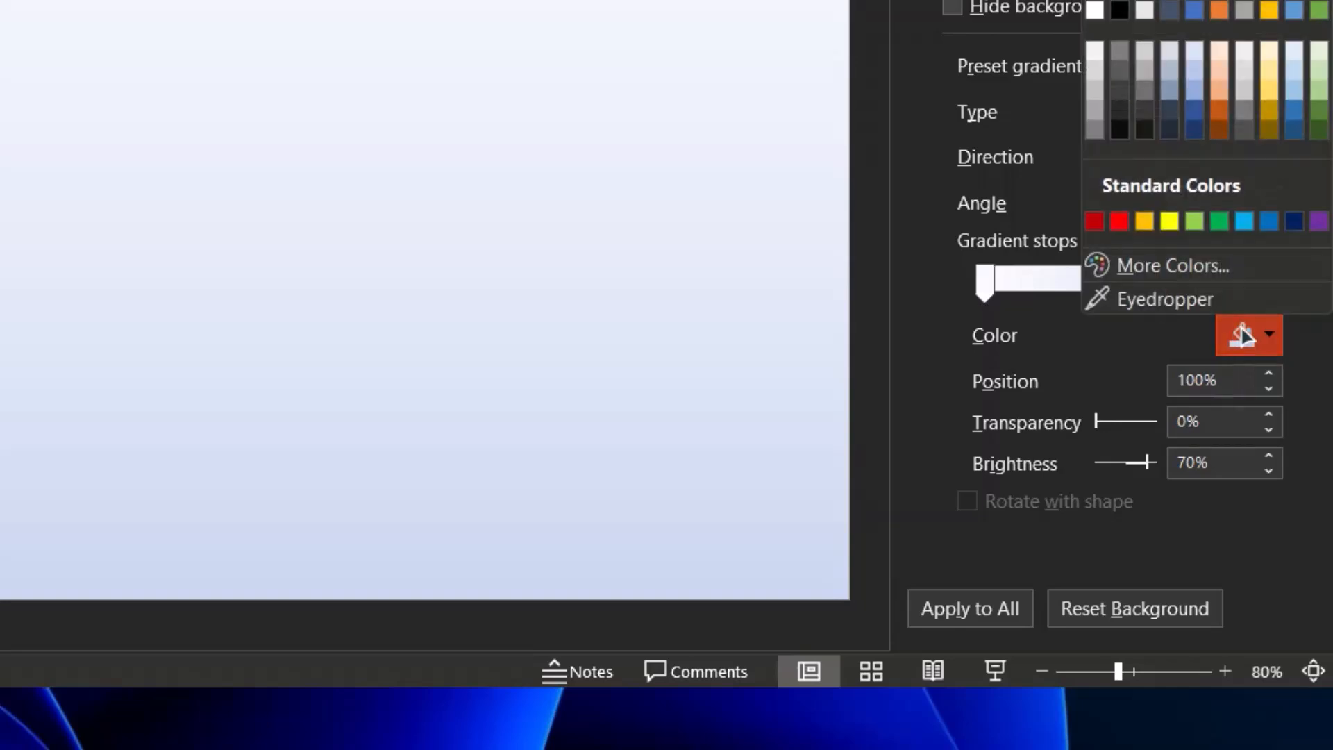
click(1294, 221)
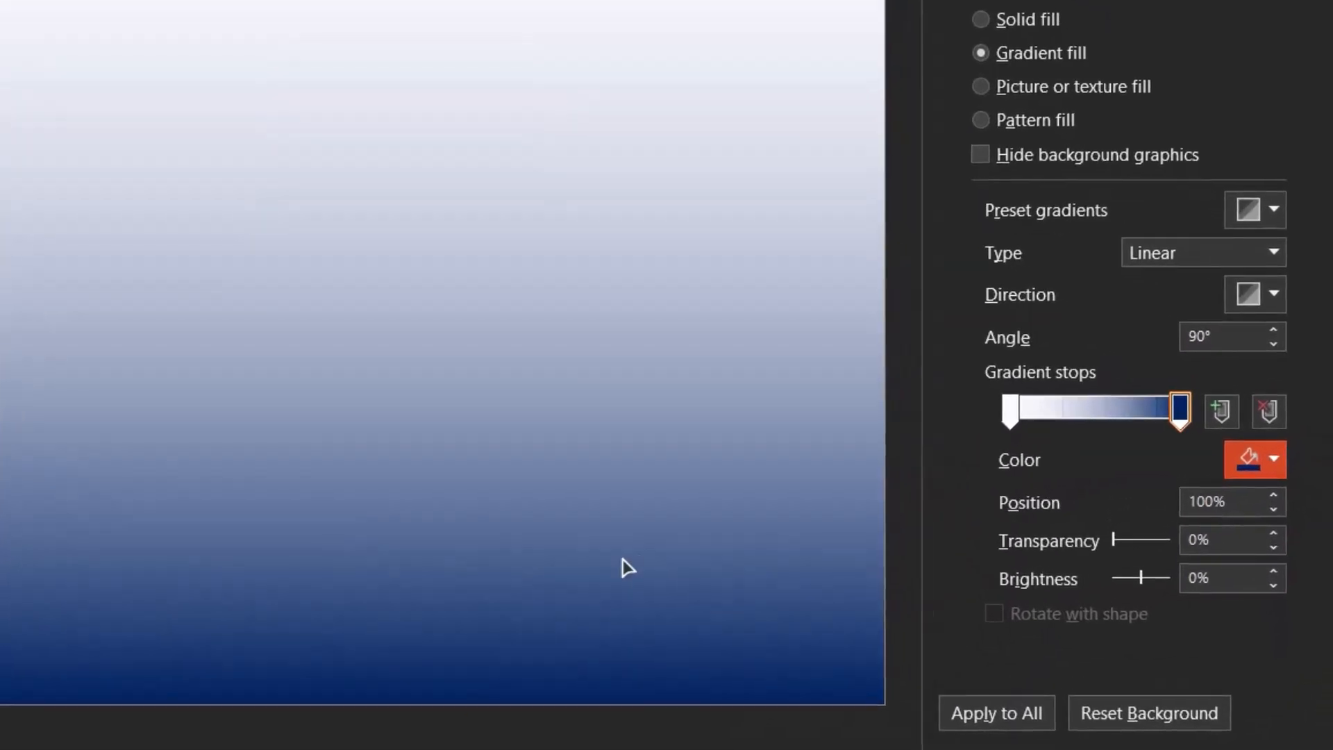
Set the colour of the first gradient stop to the standard Yellow
click(1012, 412)
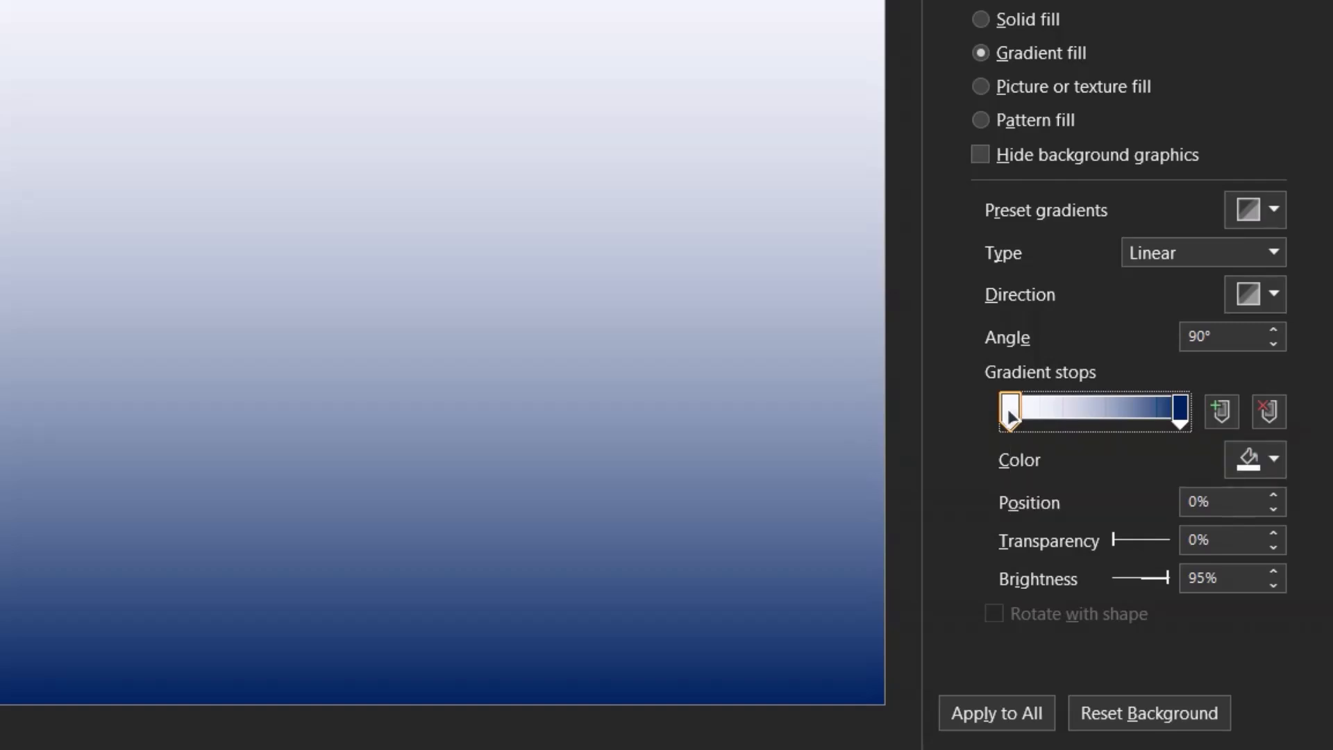
click(1274, 462)
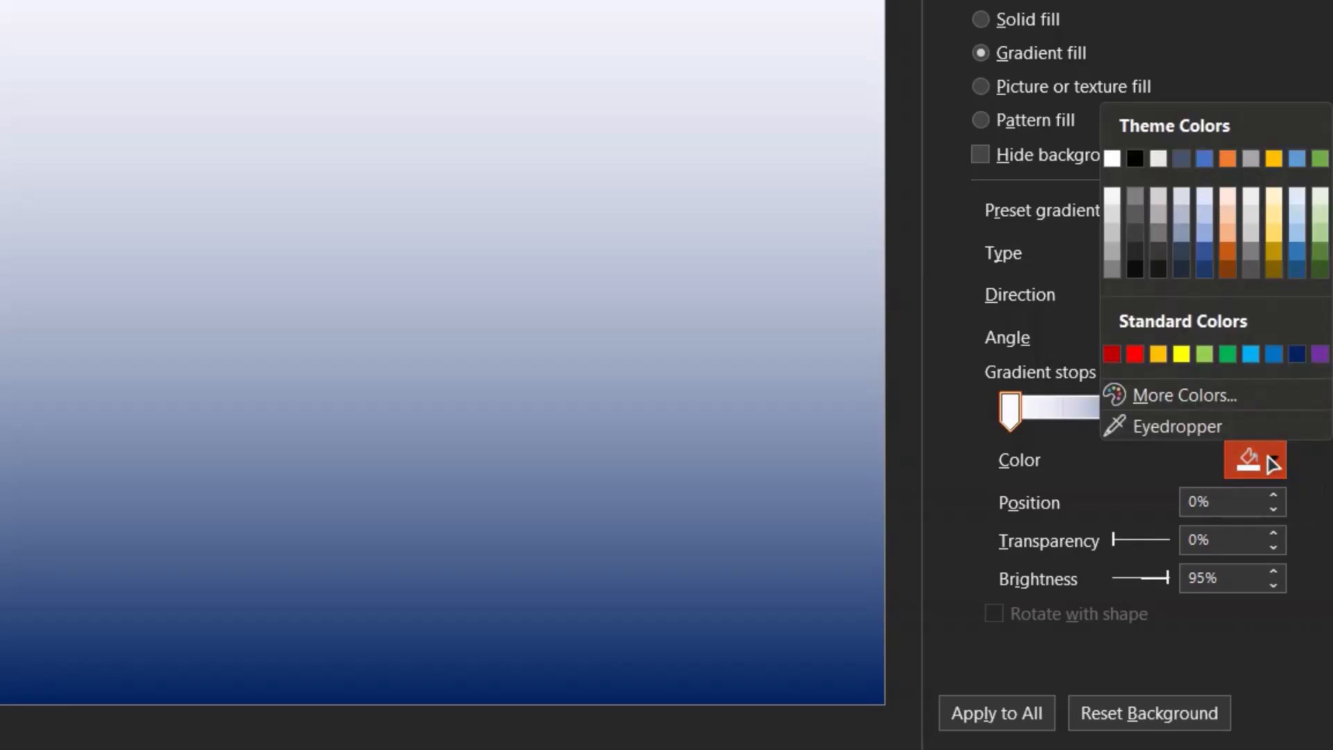
click(1182, 354)
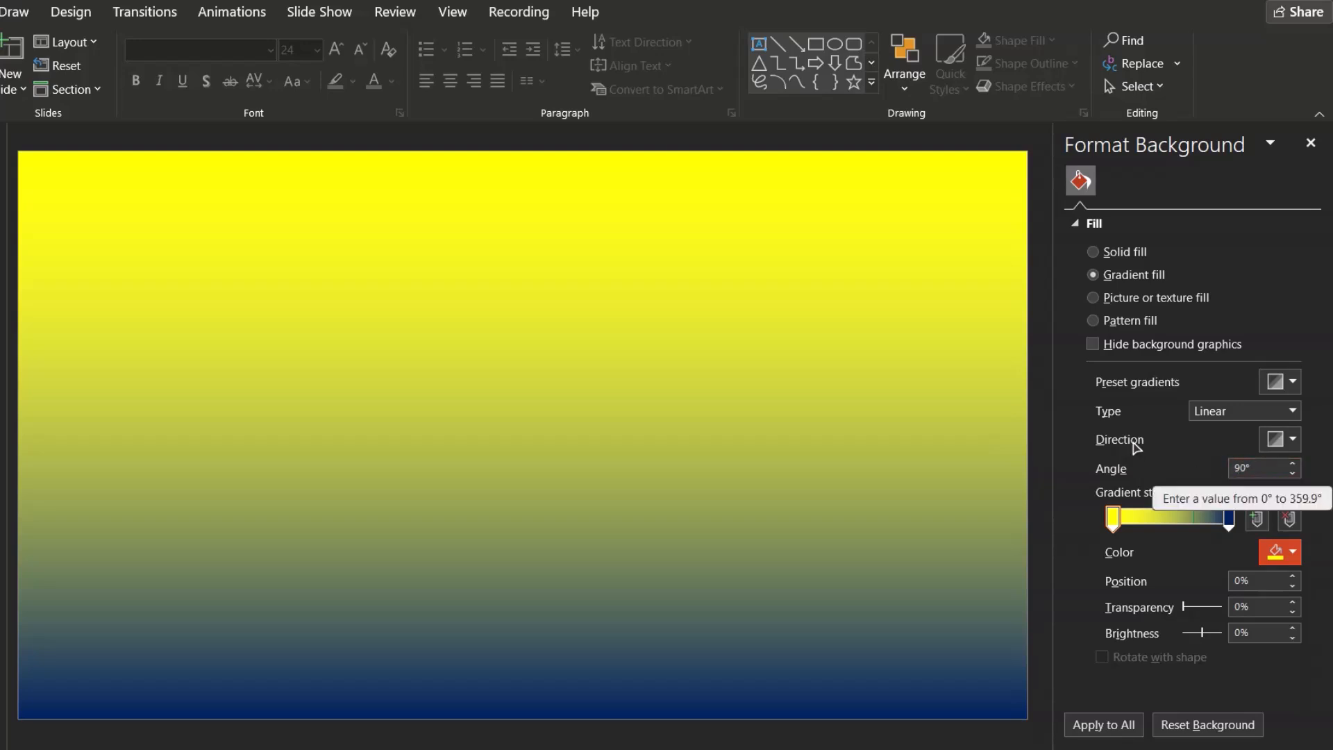
Set the gradient direction to the diagonal at 45°
click(1284, 441)
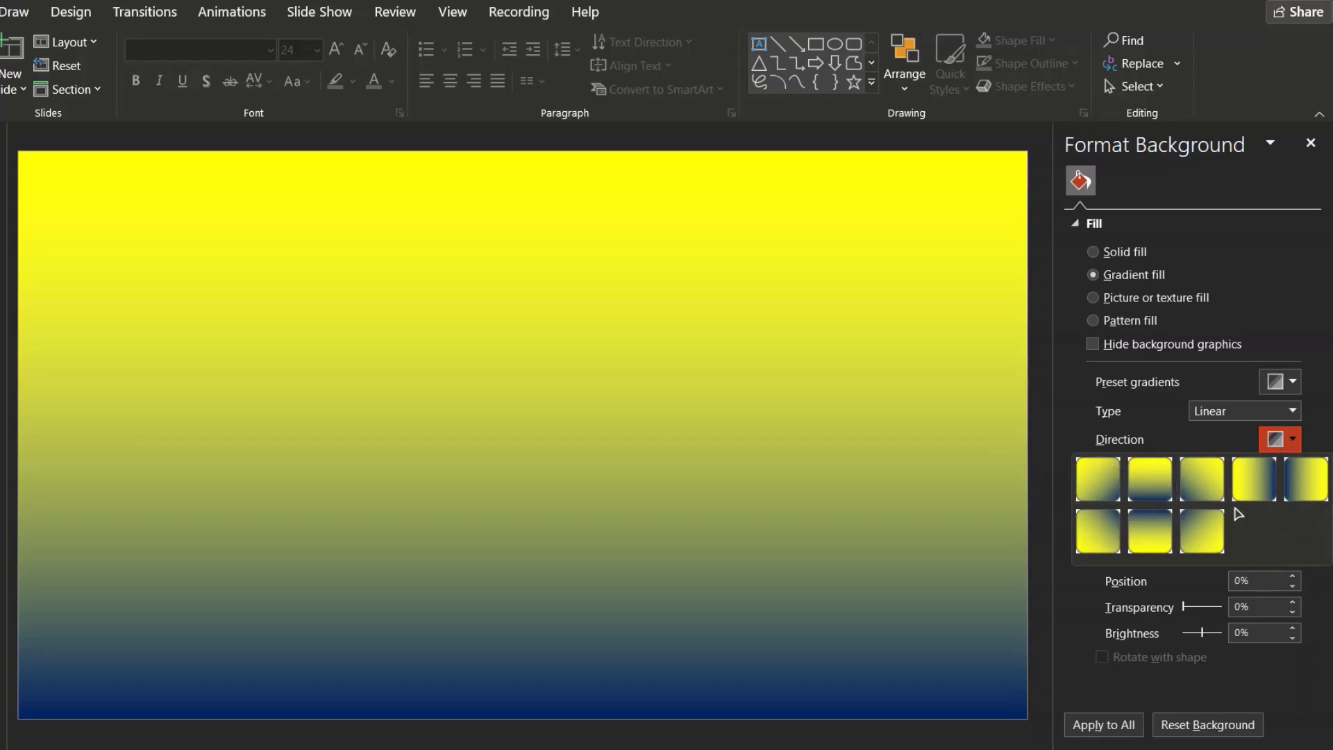
click(1099, 481)
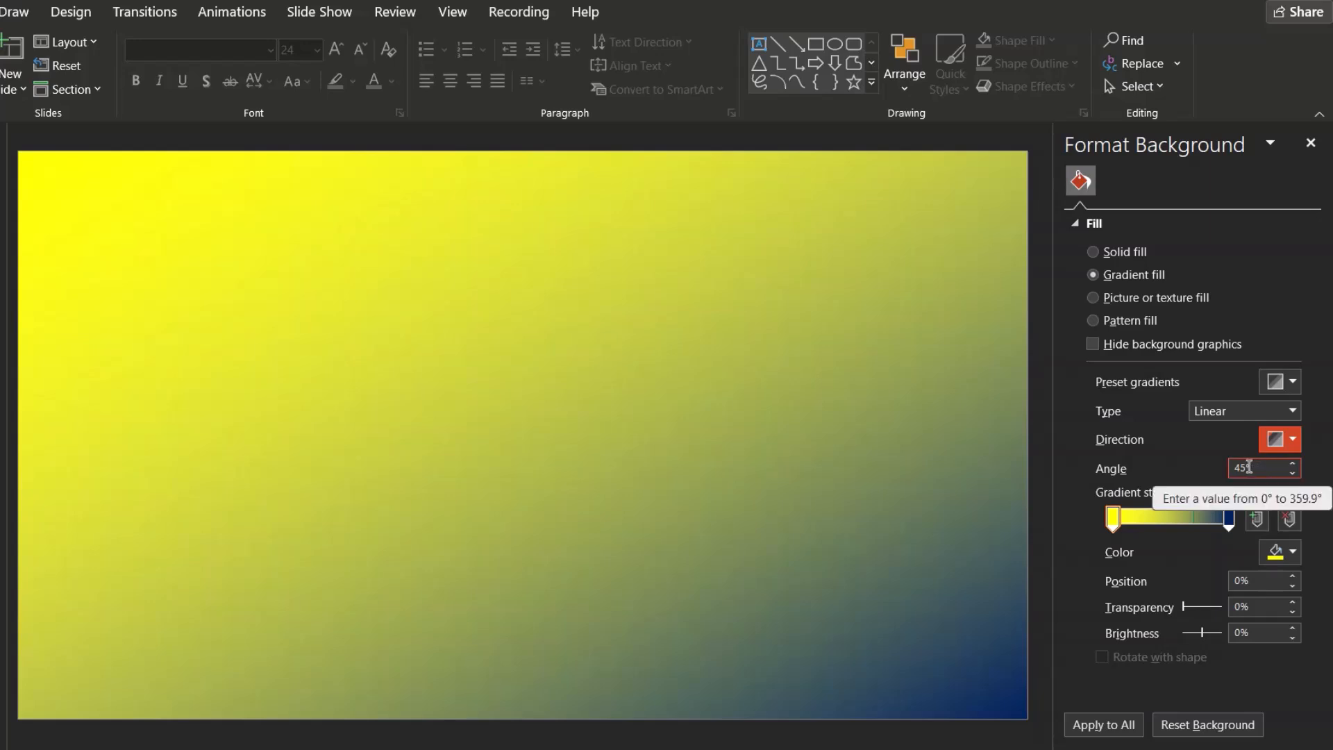
Change the gradient direction to the diagonal at 135° and reopen the direction choices
click(1276, 439)
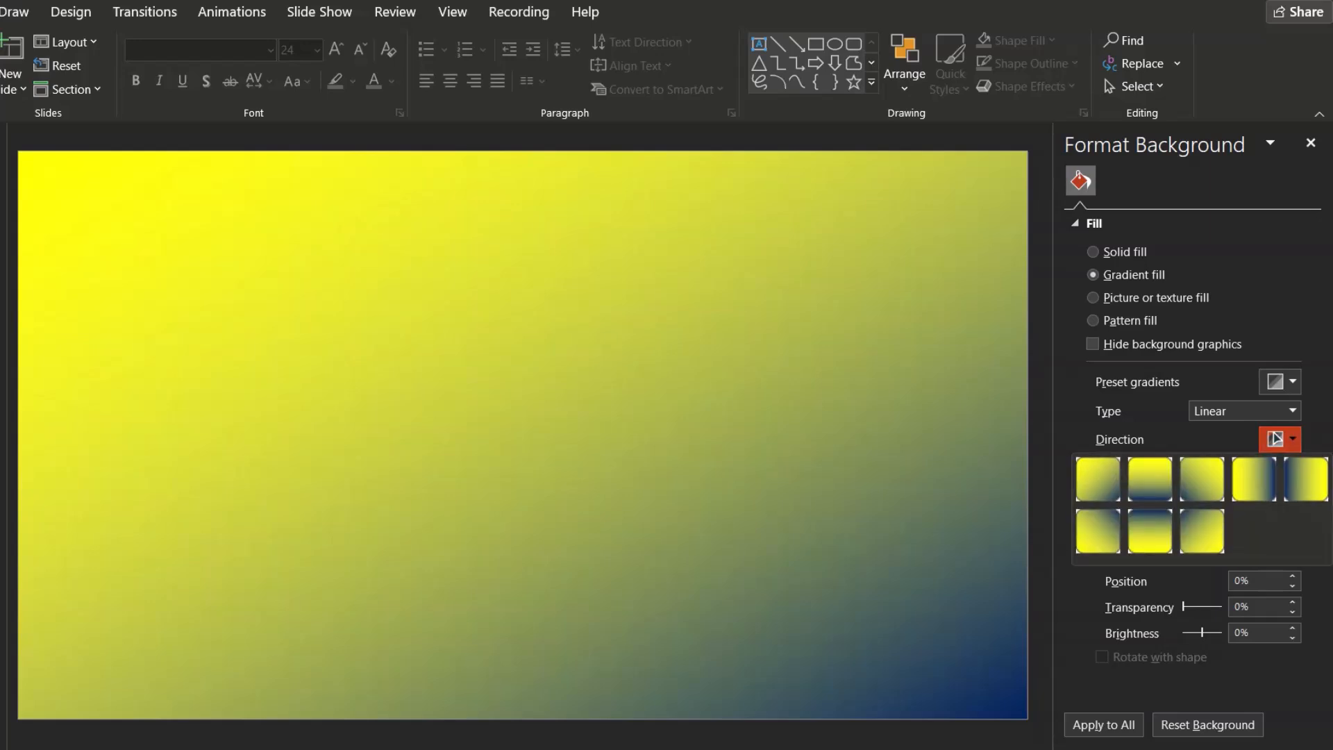
click(1207, 477)
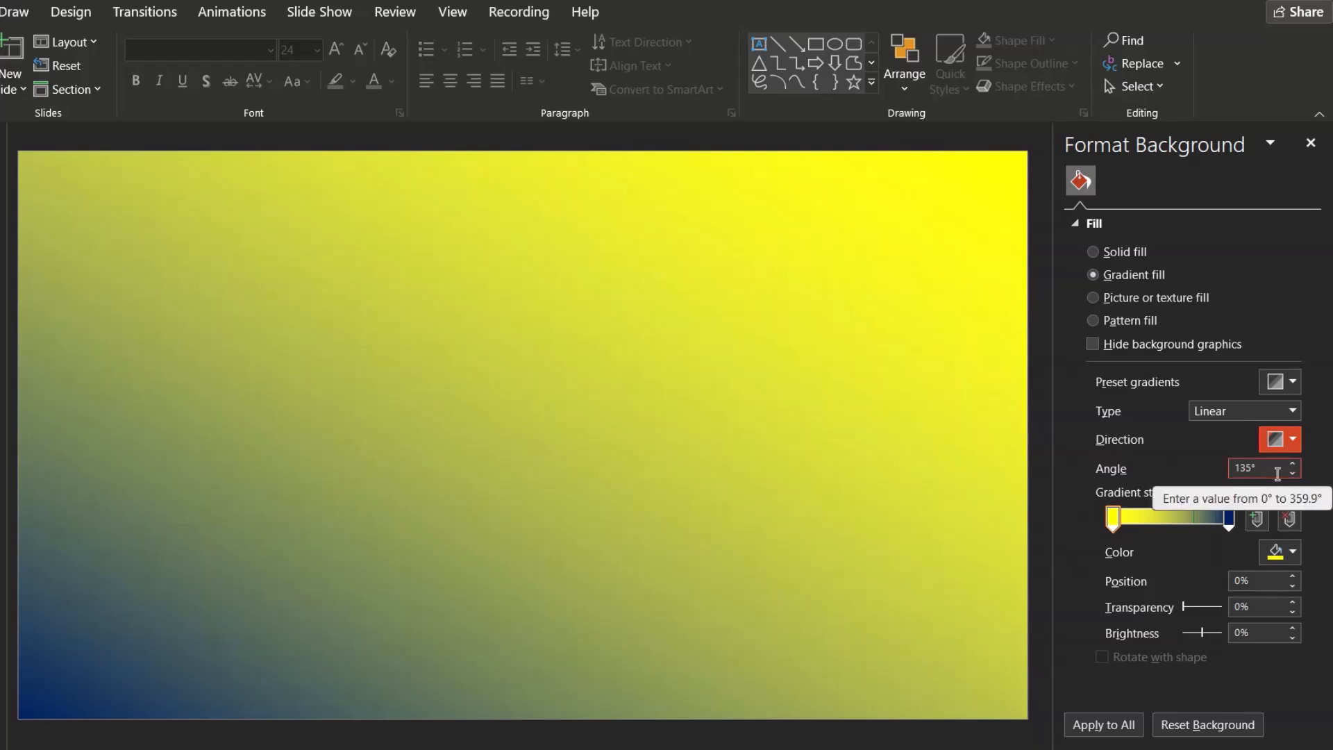
click(1288, 440)
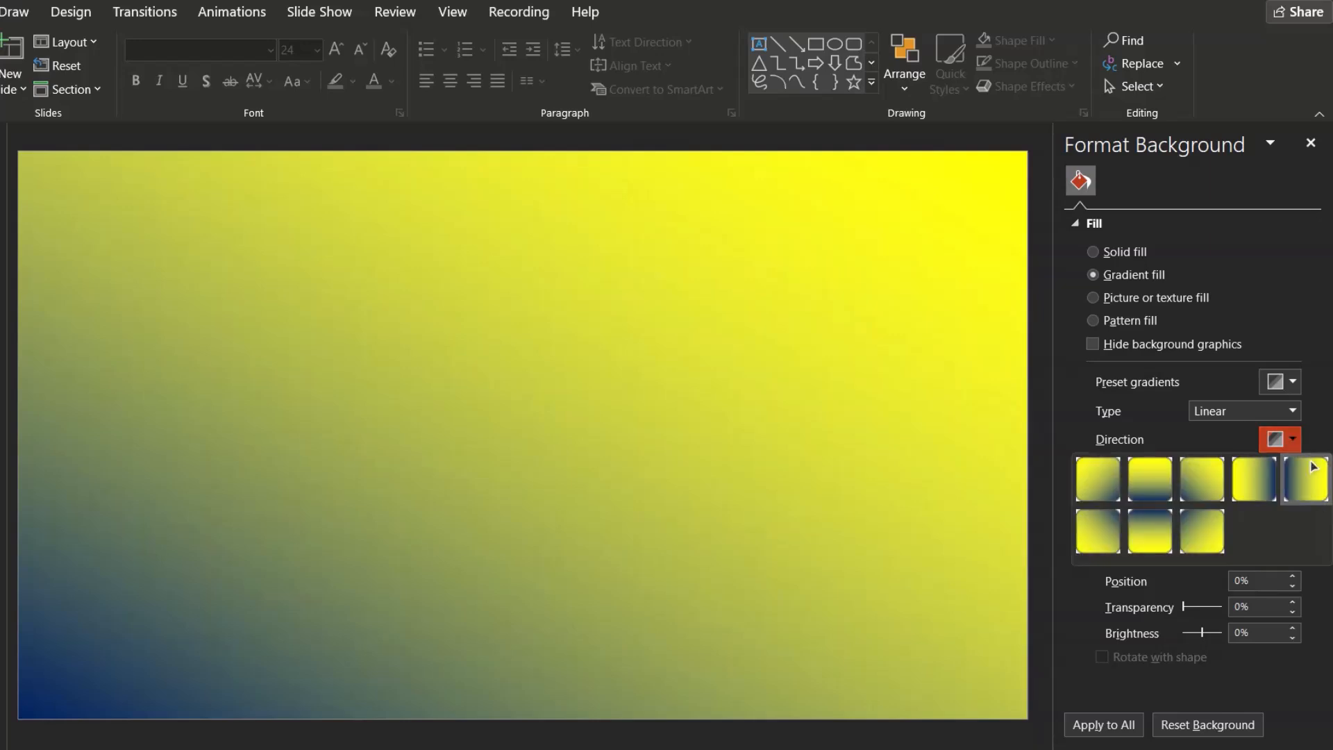
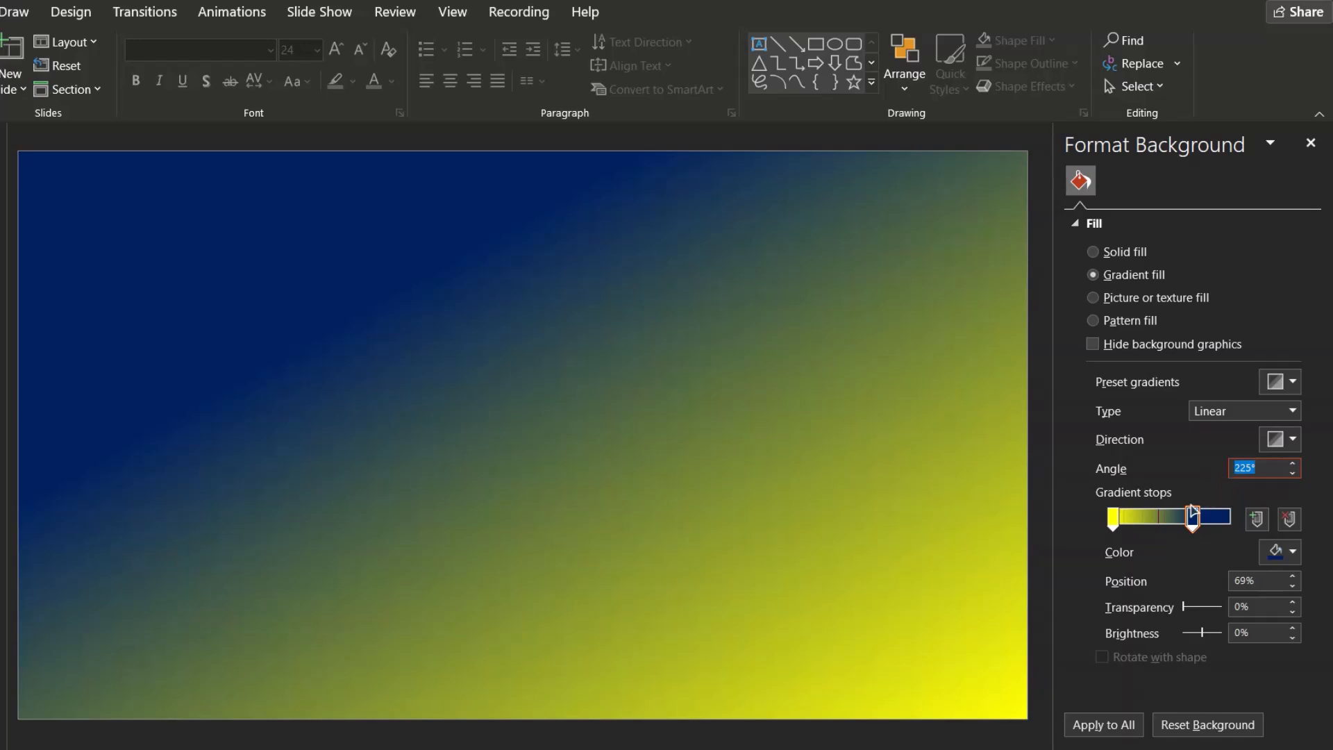
Set the gradient angle to 45° and move the dark blue stop to the 50% position
text(45)
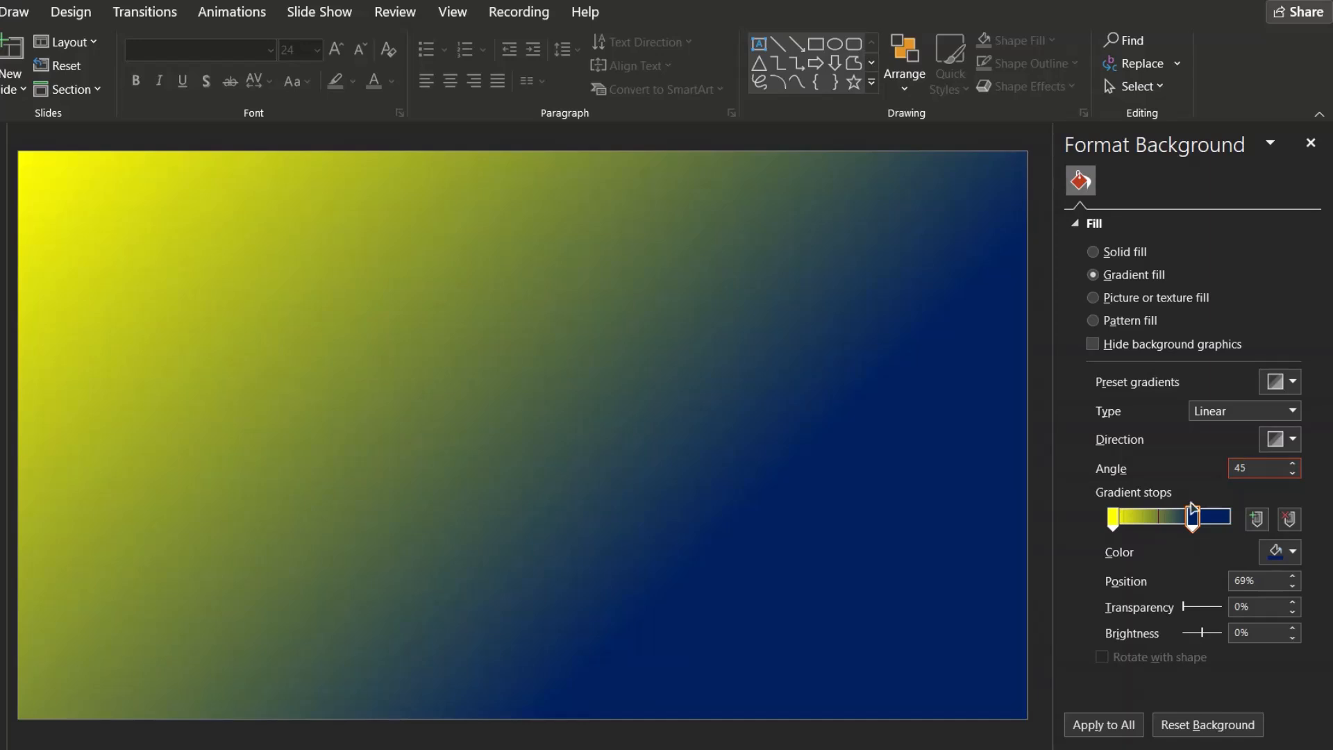
drag(1194, 518, 1211, 526)
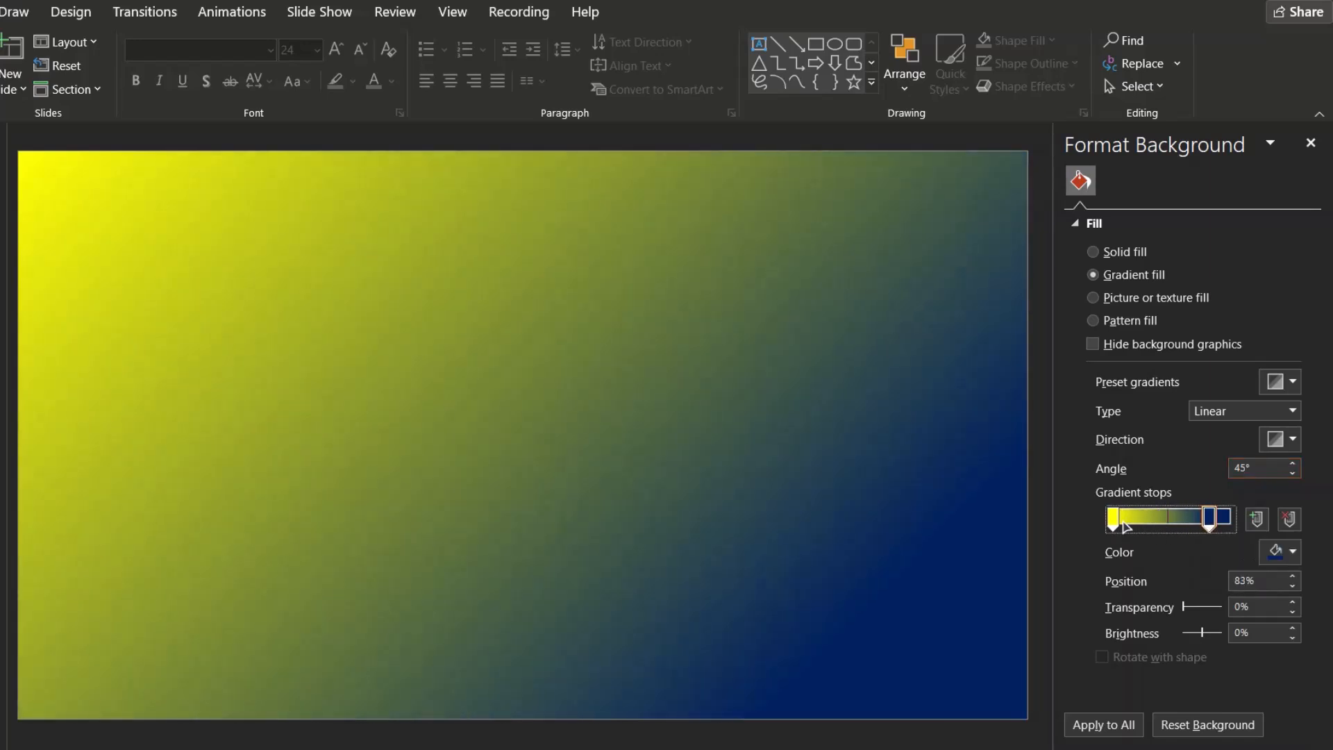
mouse_move(1114, 519)
mouse_down()
mouse_move(1155, 520)
mouse_move(1111, 523)
mouse_up()
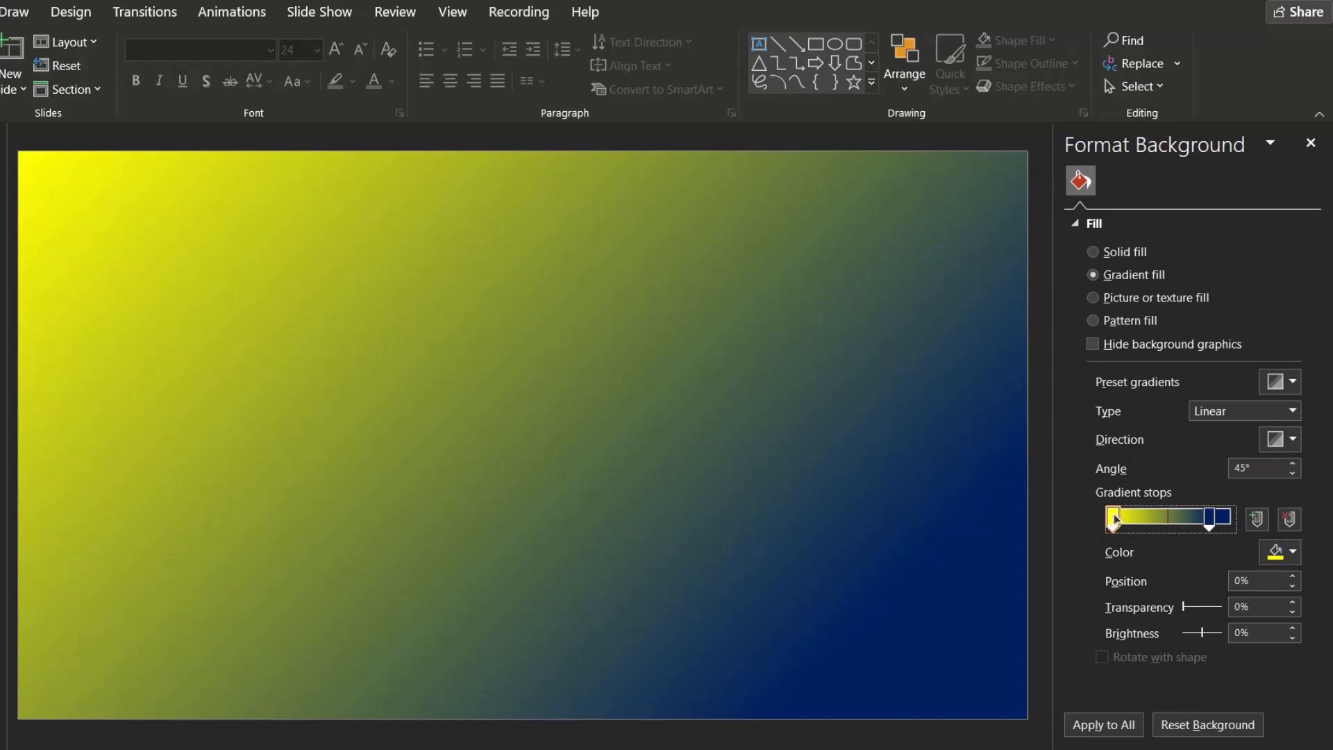
click(1209, 521)
drag(1209, 522, 1177, 532)
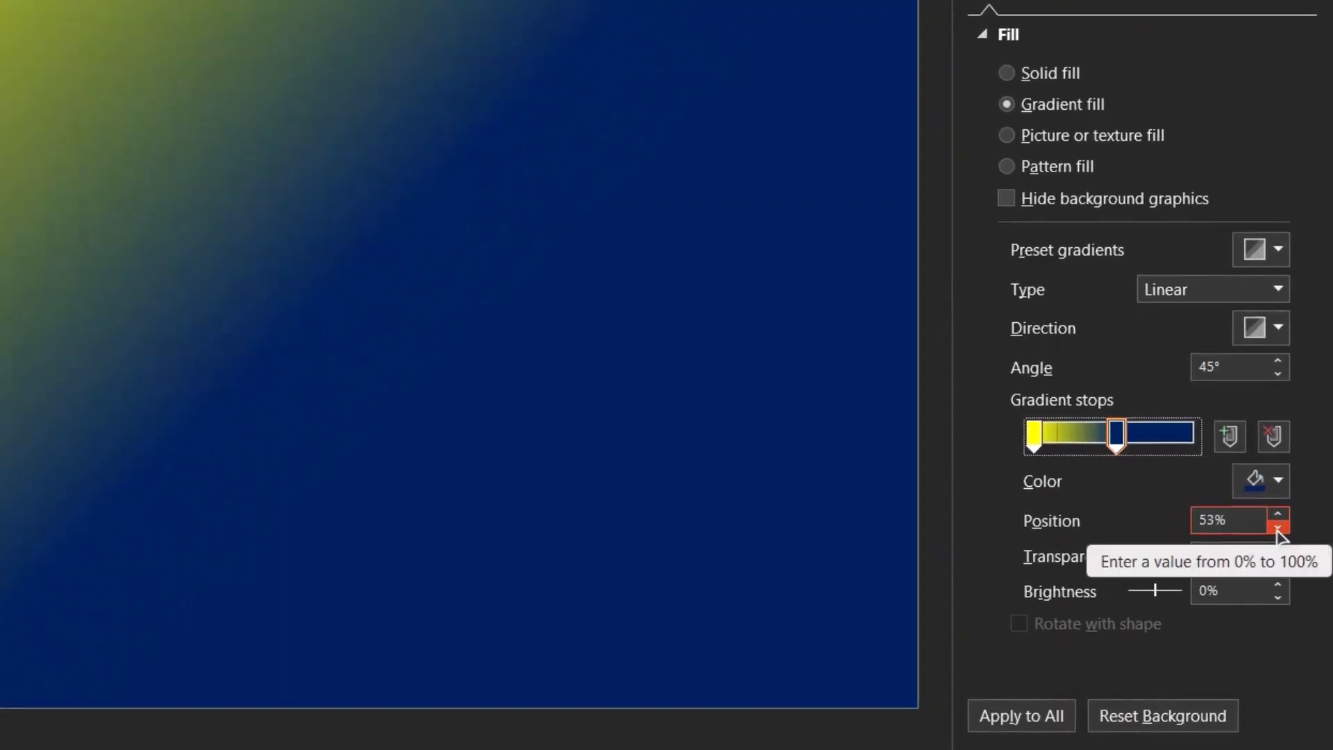
click(1293, 586)
click(1278, 529)
click(1278, 529)
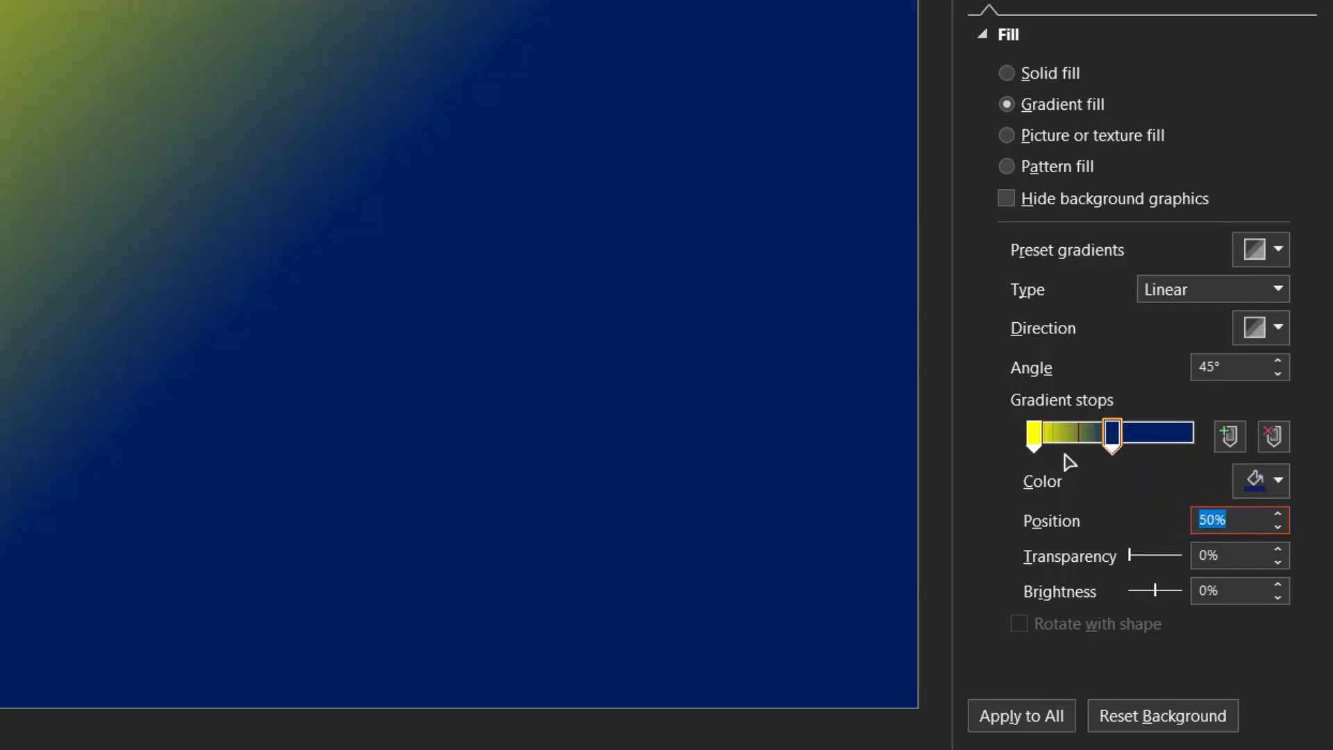
Drag the yellow stop onto the dark blue stop at 50% to create a hard diagonal edge
drag(1034, 439, 1115, 450)
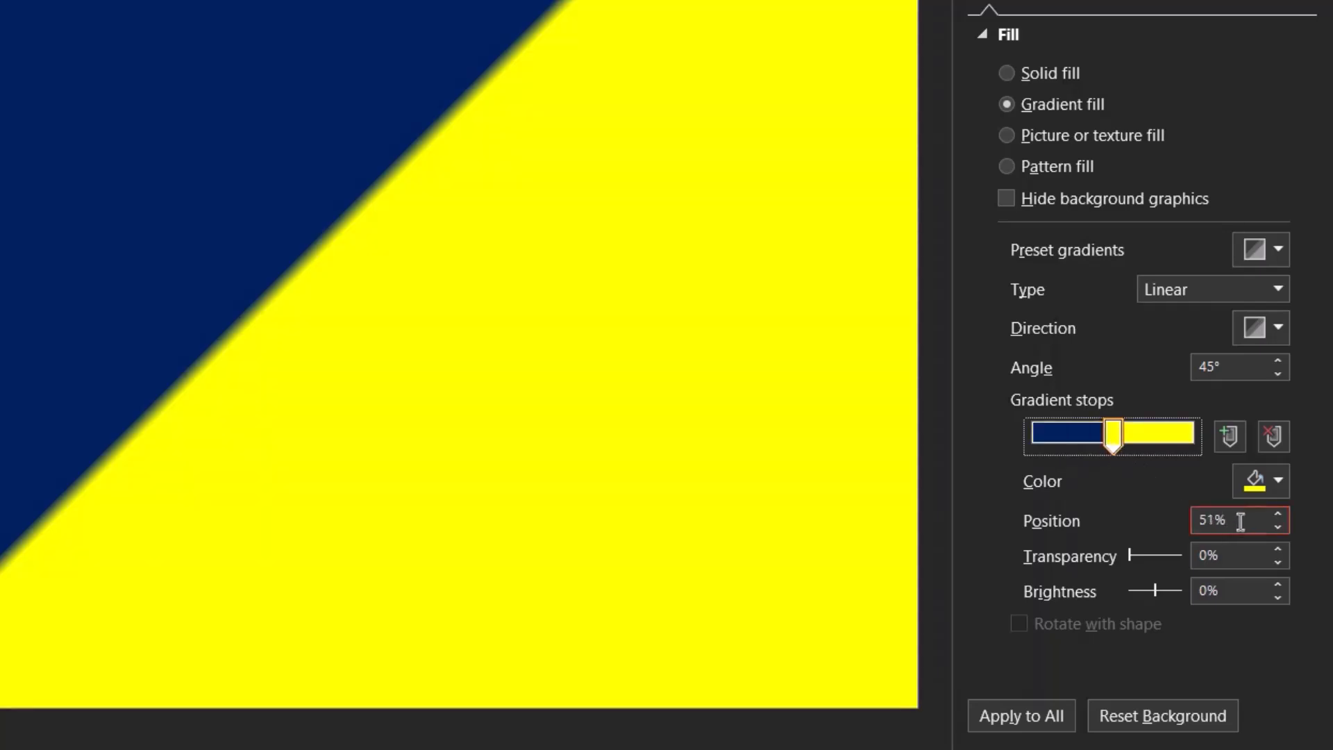
click(1278, 530)
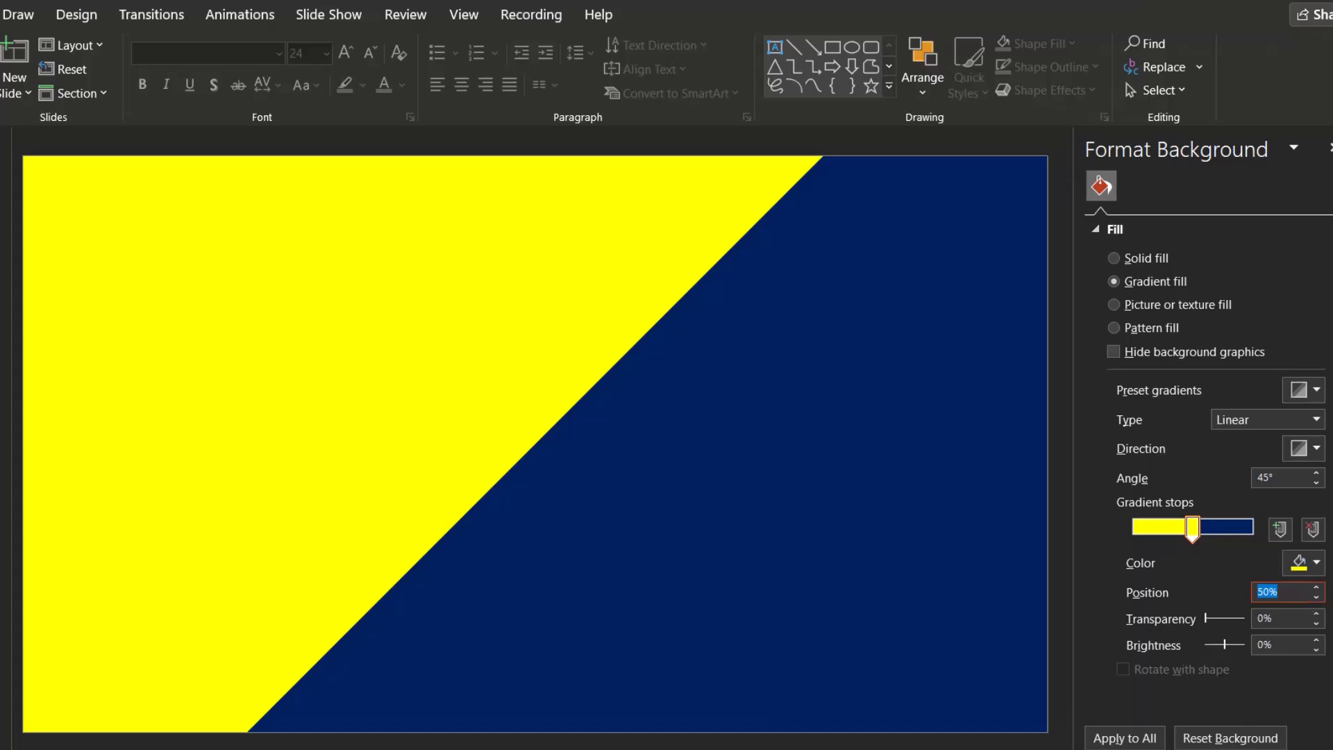
Move the yellow stop back to about 5% for a soft diagonal blend
drag(1192, 531, 1190, 531)
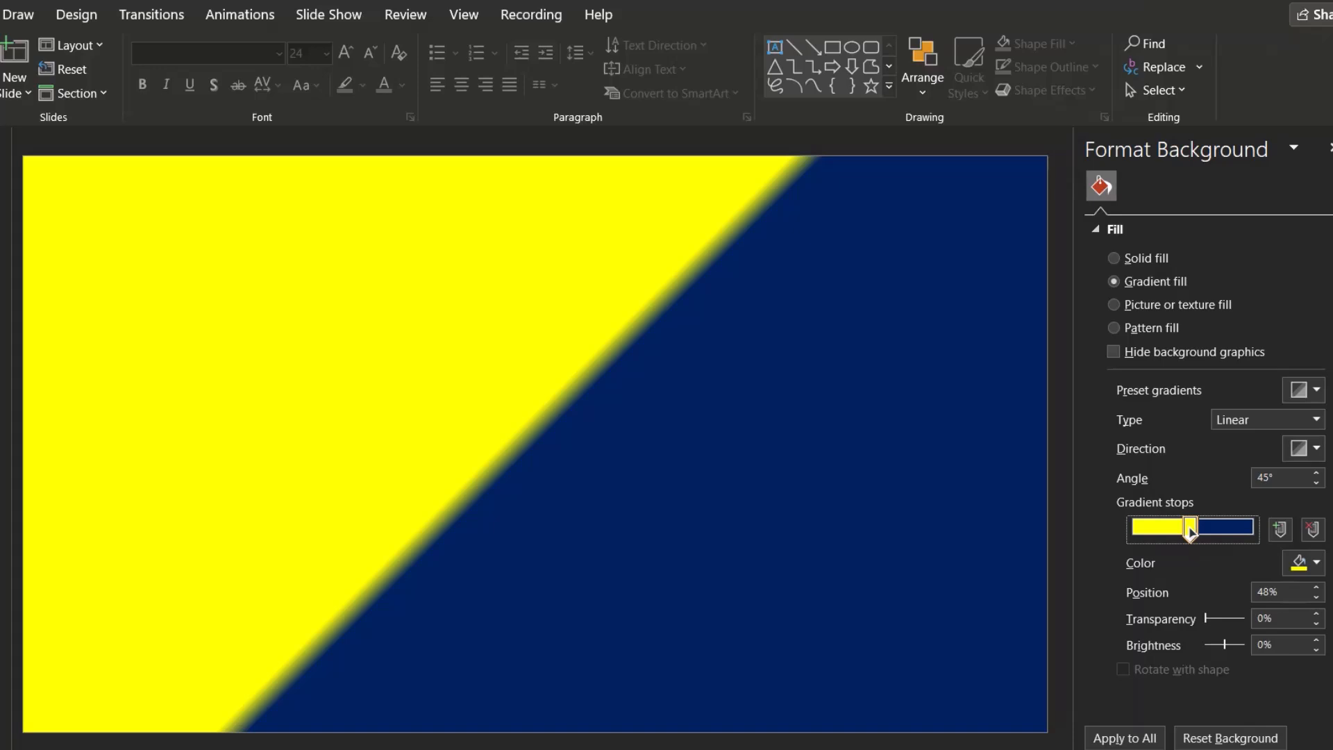
drag(1190, 531, 1181, 532)
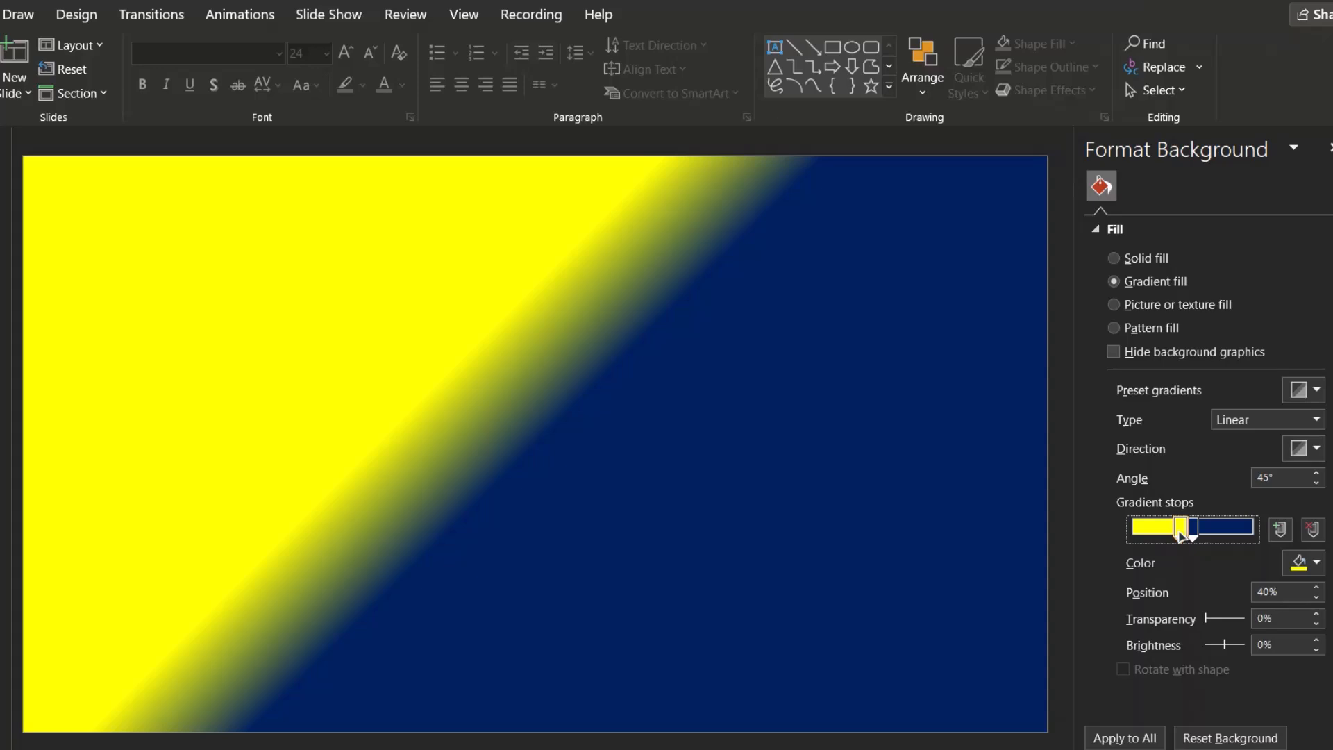
drag(1180, 535, 1144, 542)
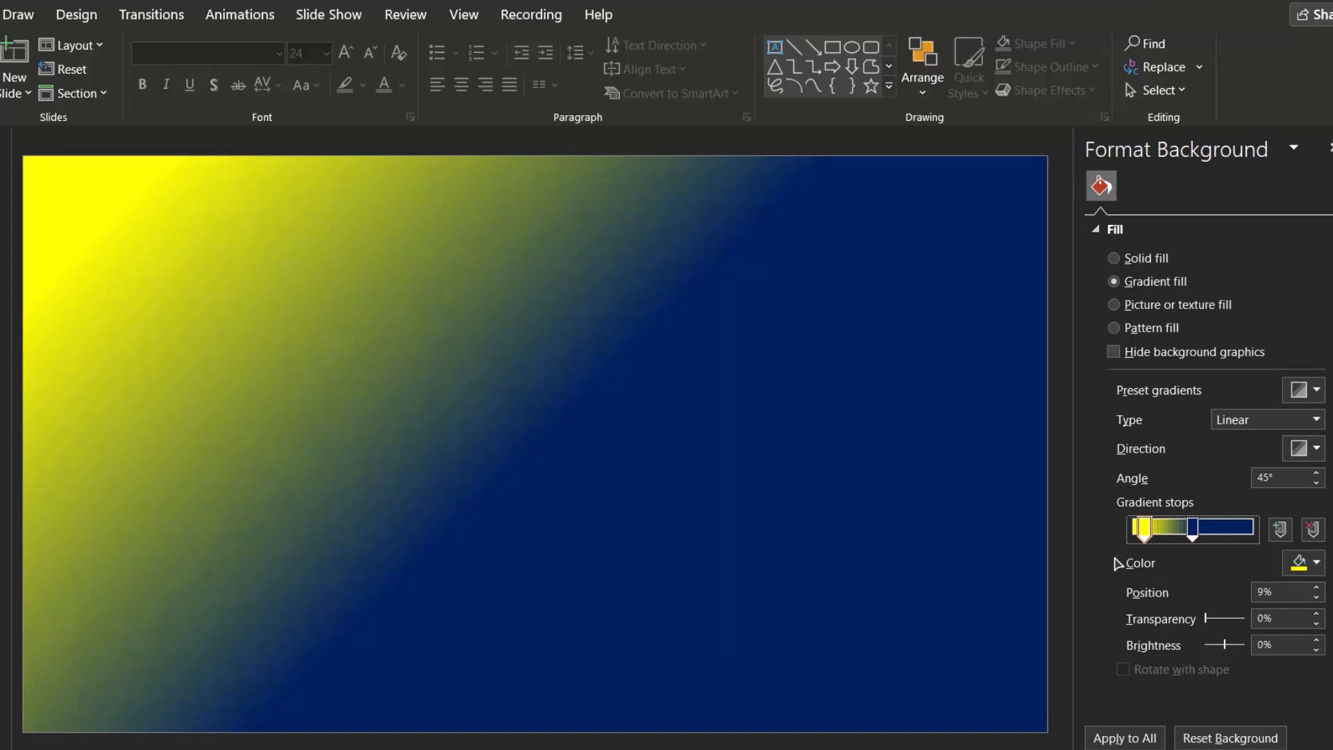
drag(1144, 531, 1141, 532)
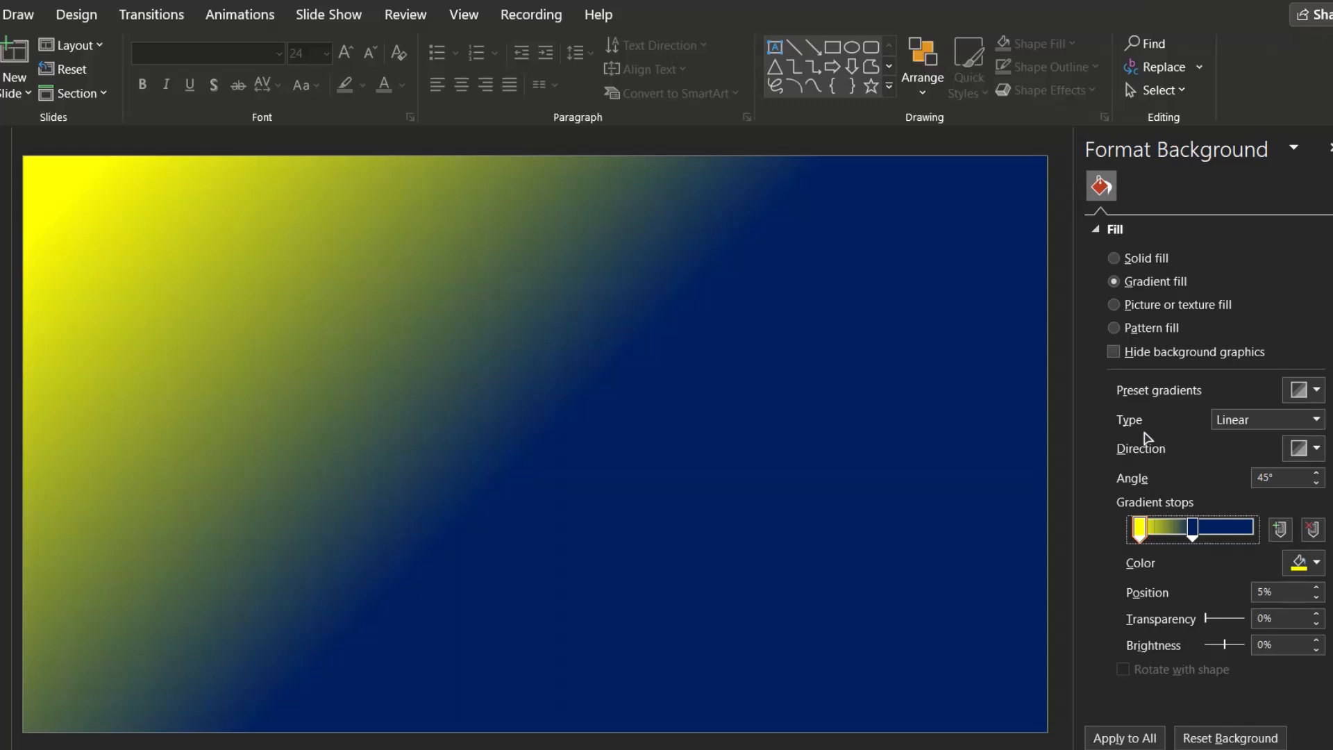
Change the gradient type to Radial
click(1231, 420)
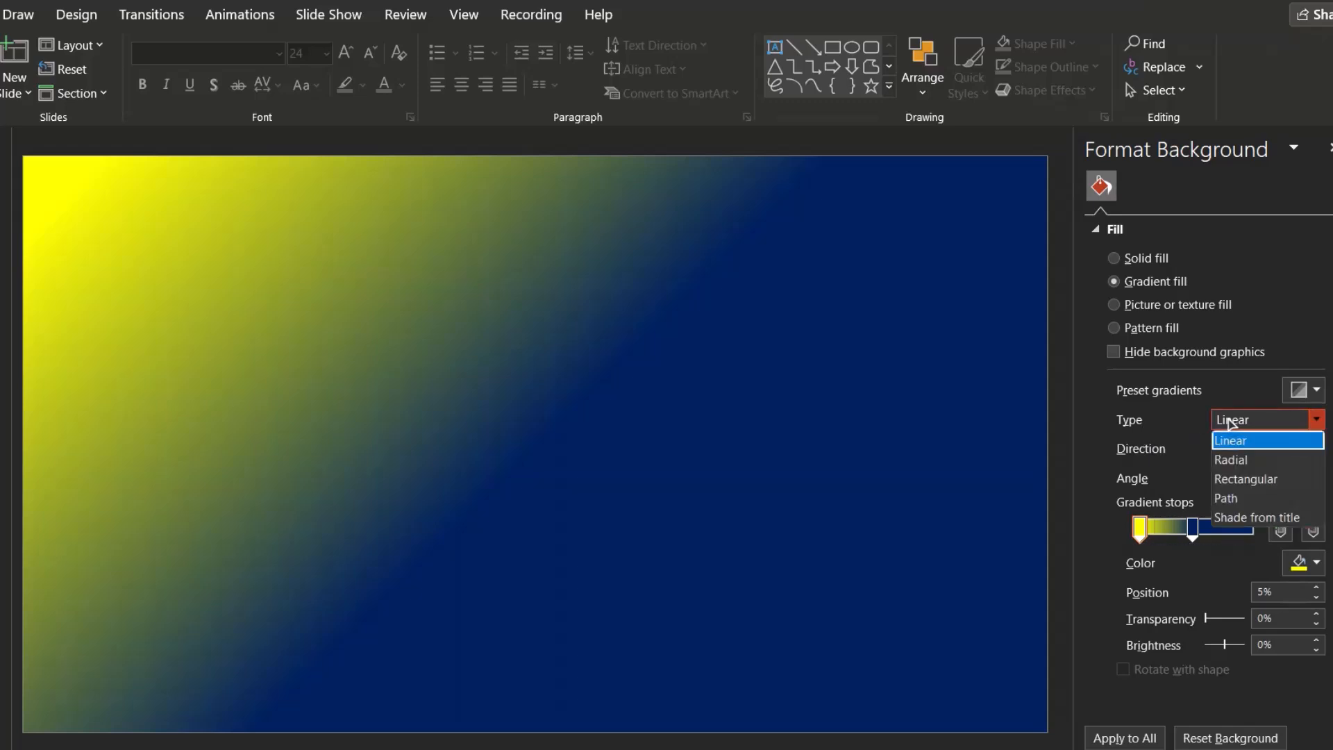
click(1231, 421)
click(1231, 421)
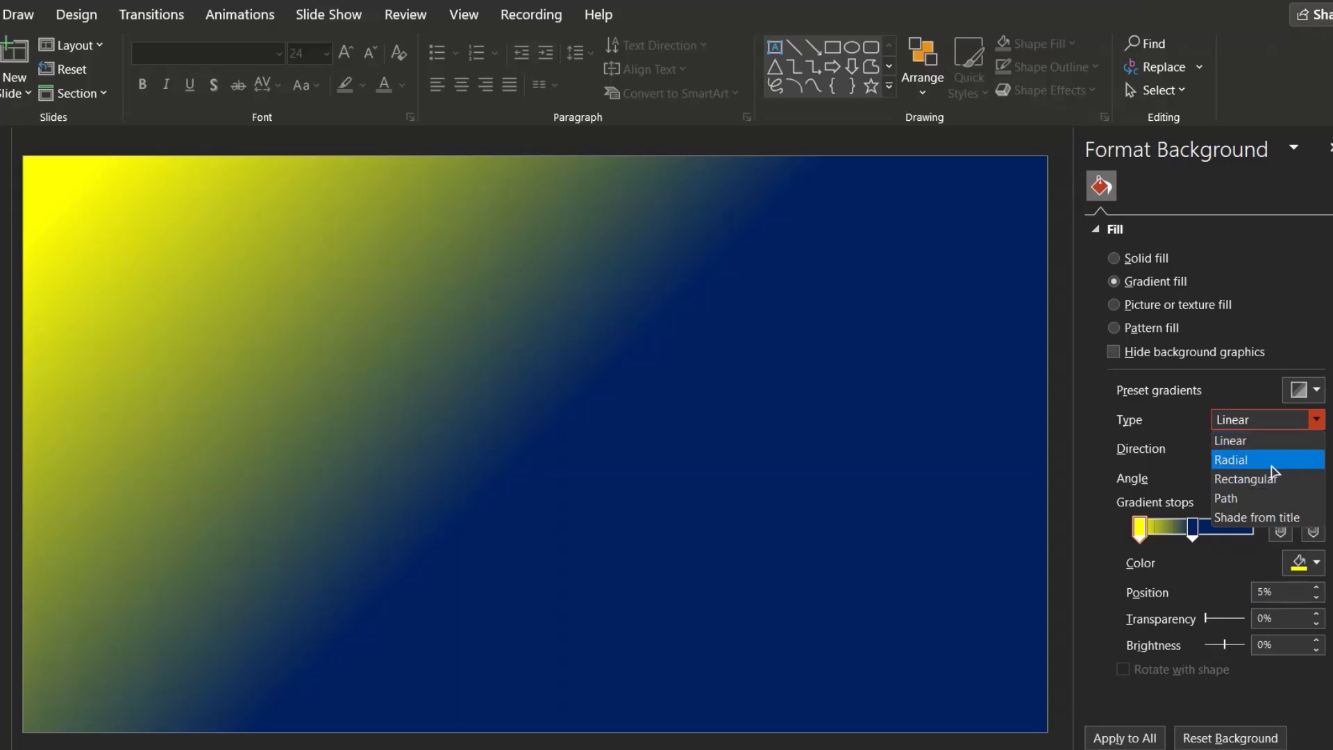
click(1234, 466)
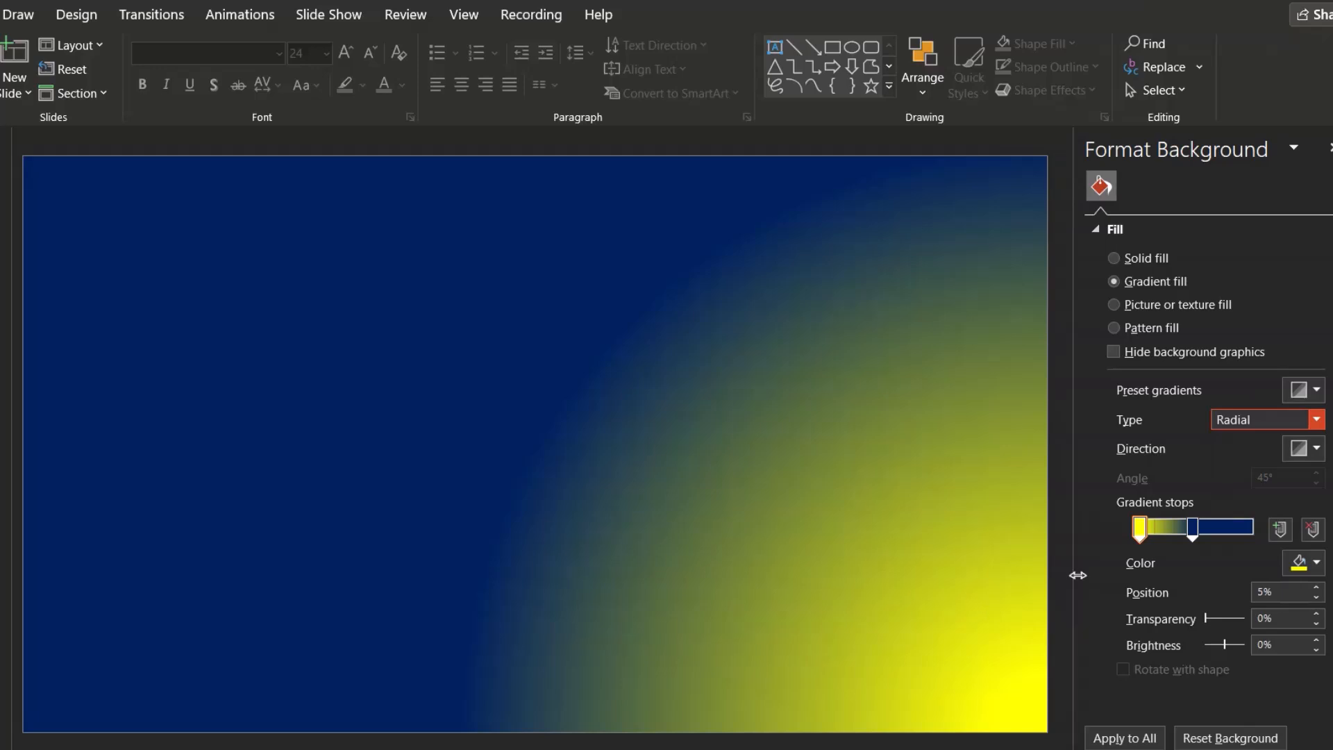
Move the dark blue stop to 100% and set the radial direction to From Center
click(1193, 529)
drag(1192, 532, 1256, 538)
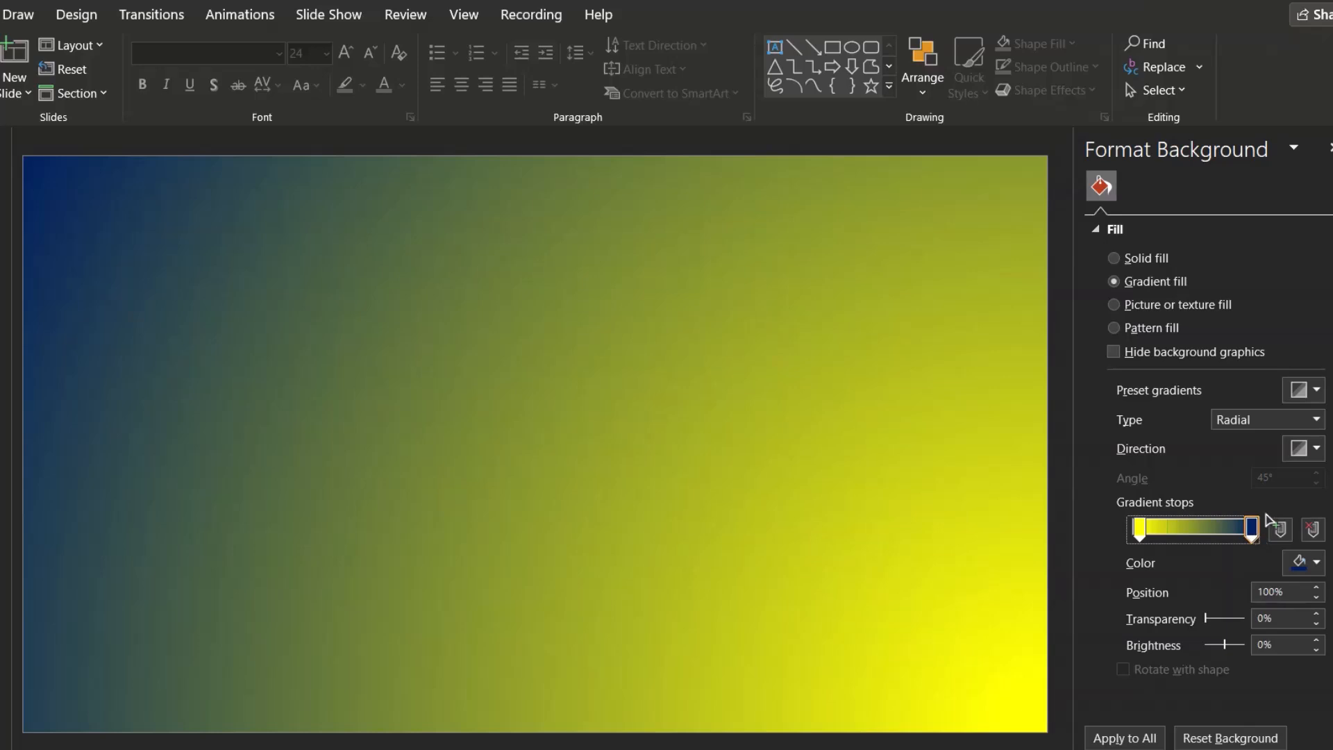
click(1301, 450)
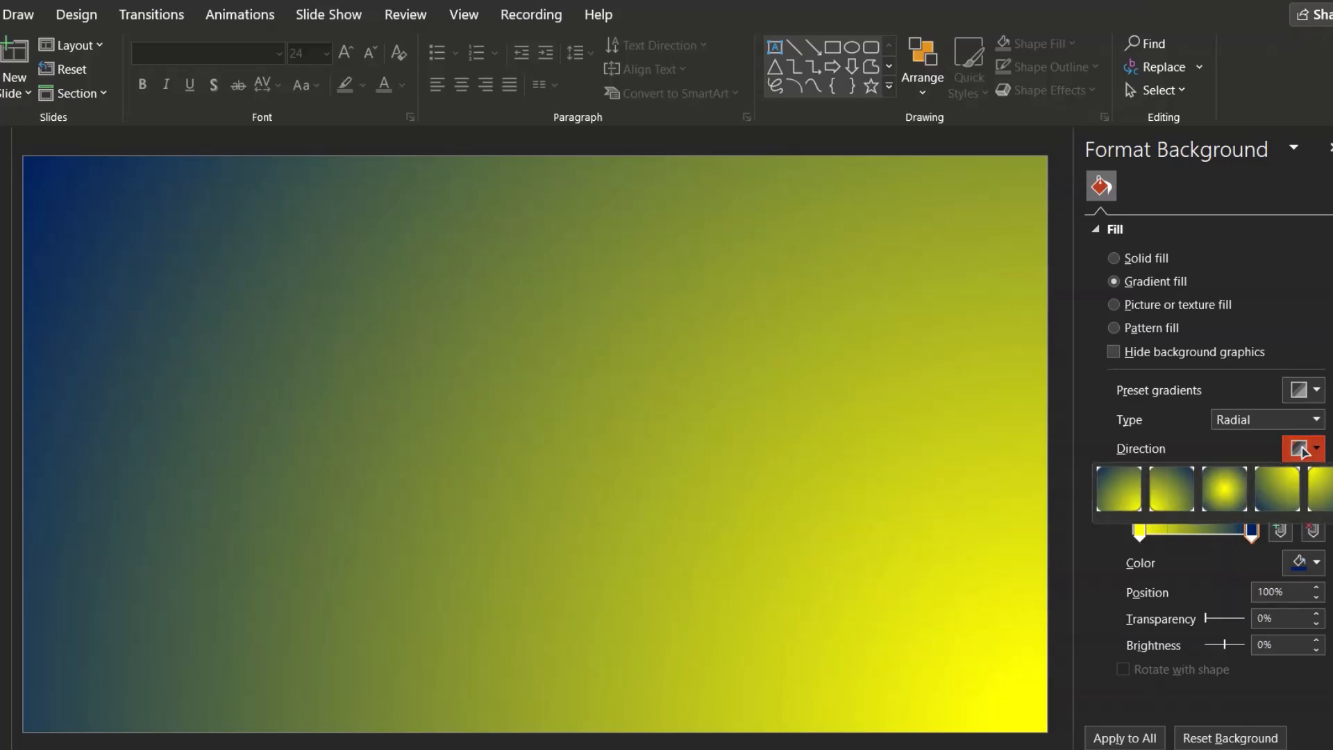
click(1226, 492)
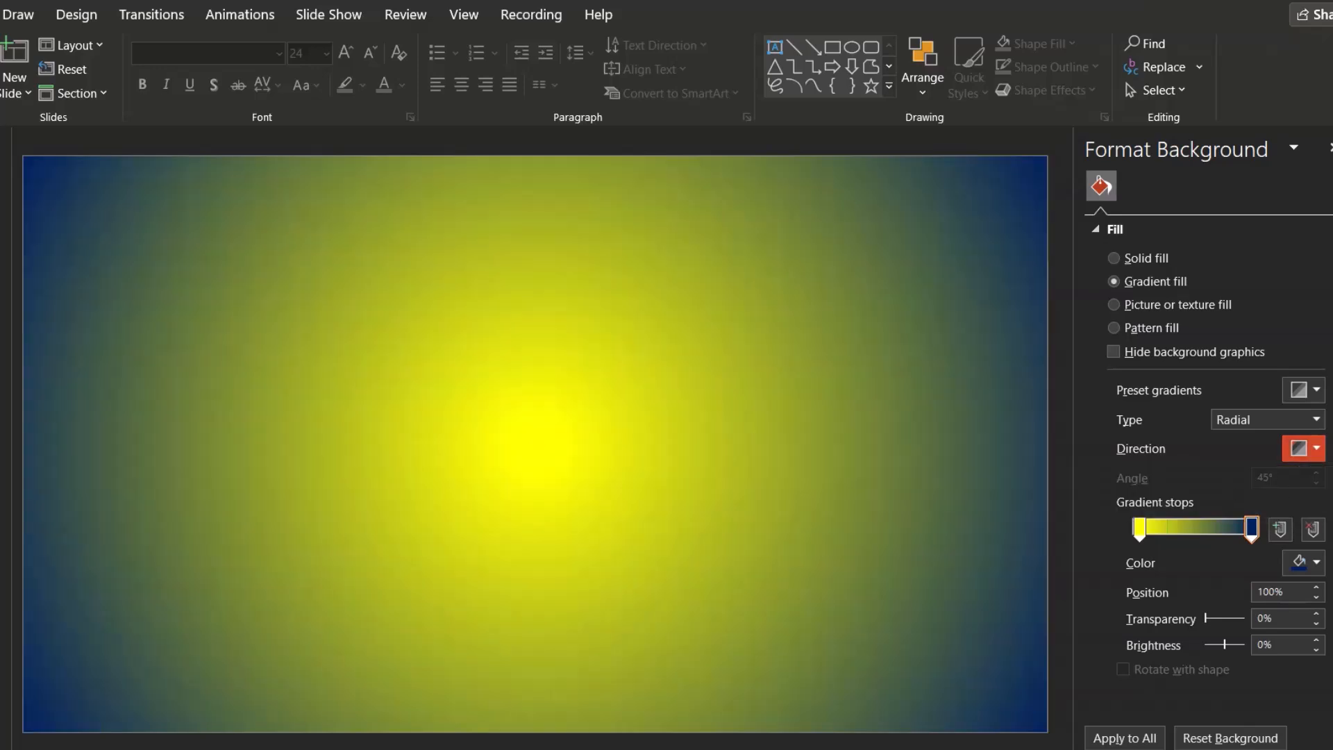
Experiment with dragging the dark blue stop inward, returning it to 100%
click(1141, 527)
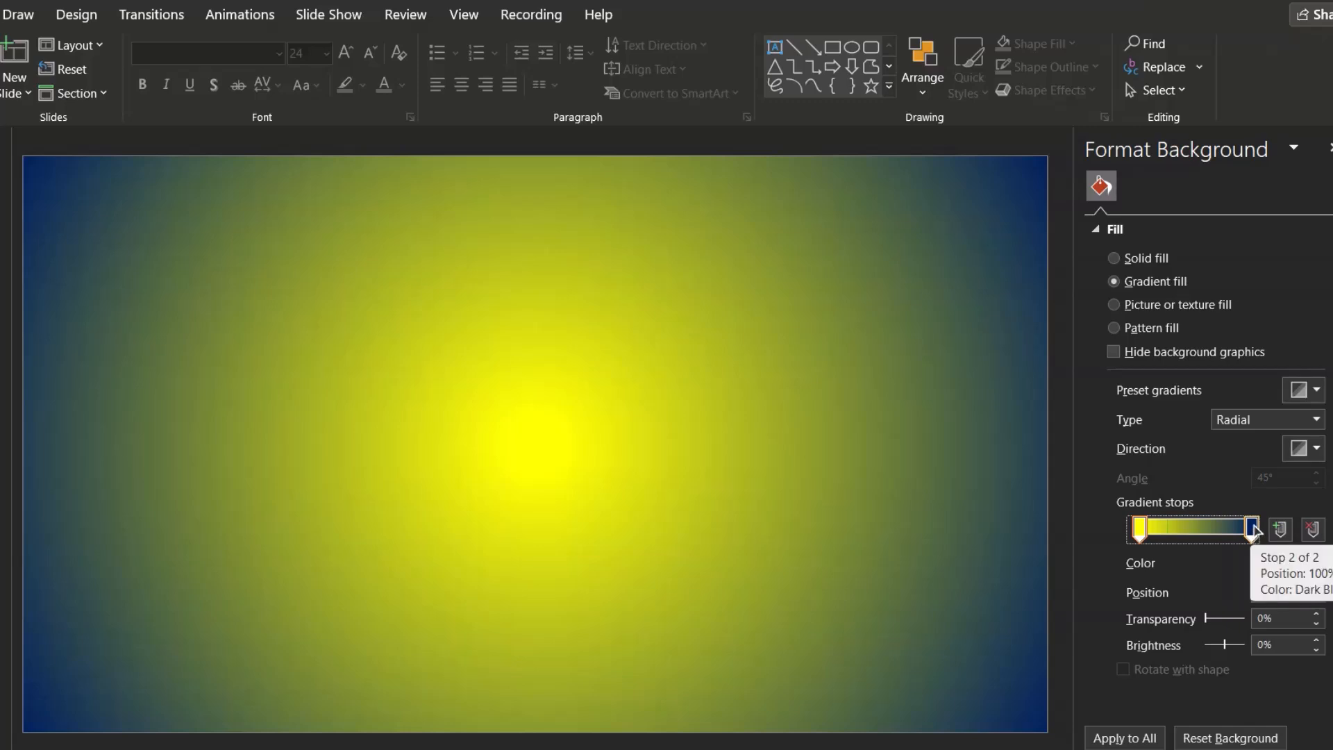
drag(1256, 529, 1254, 529)
drag(1247, 530, 1216, 547)
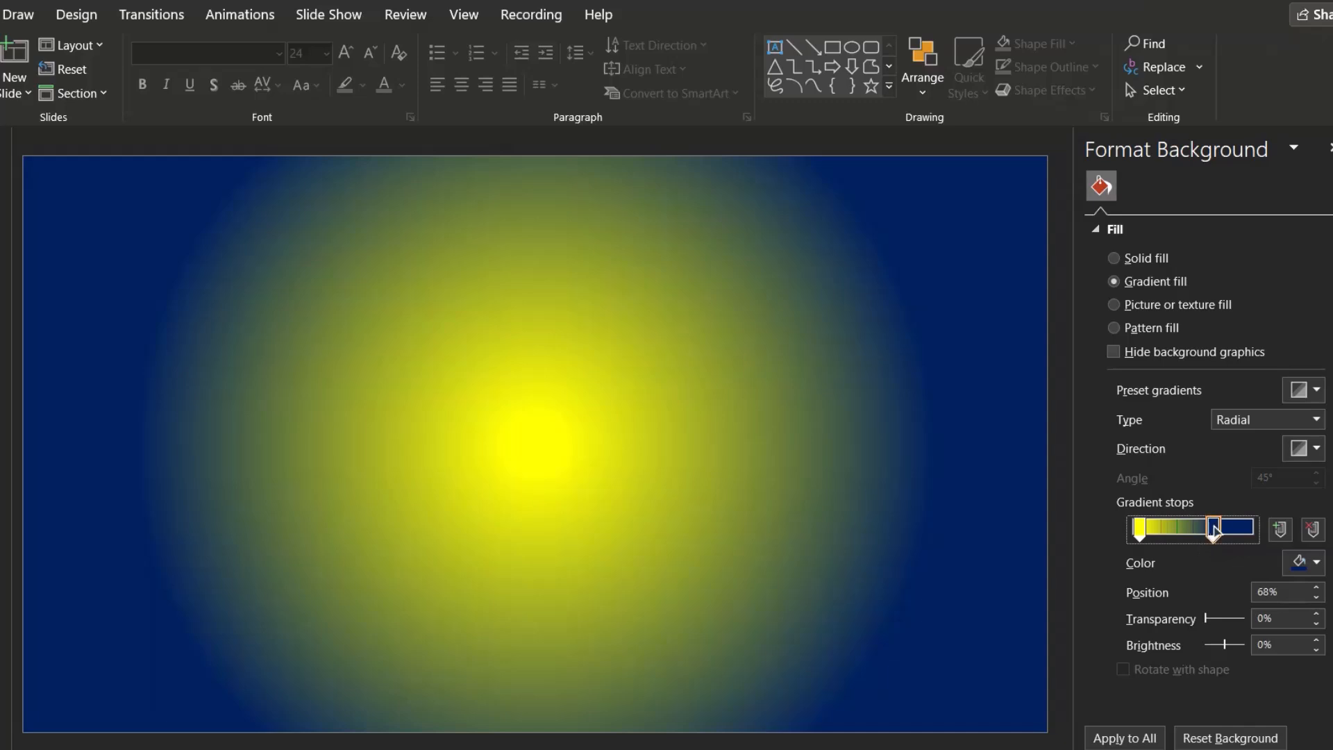
drag(1213, 529, 1159, 535)
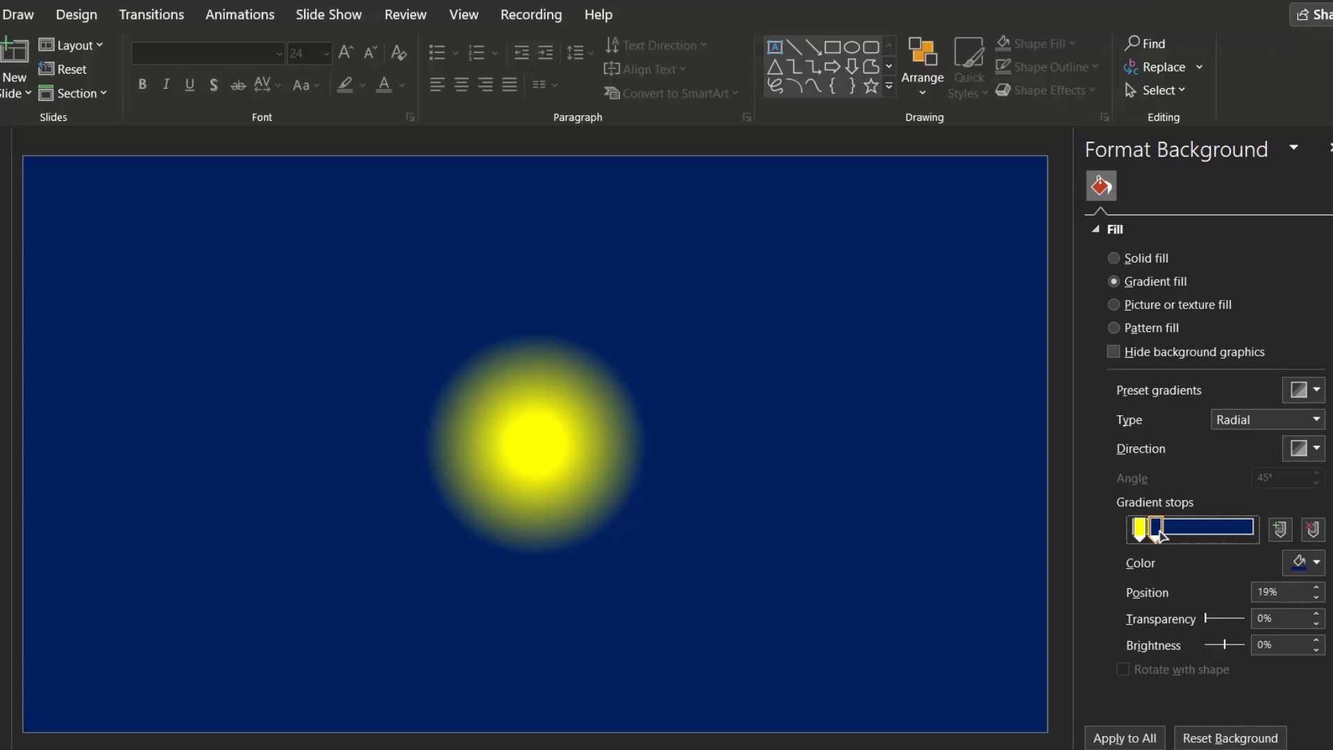
drag(1158, 537, 1266, 543)
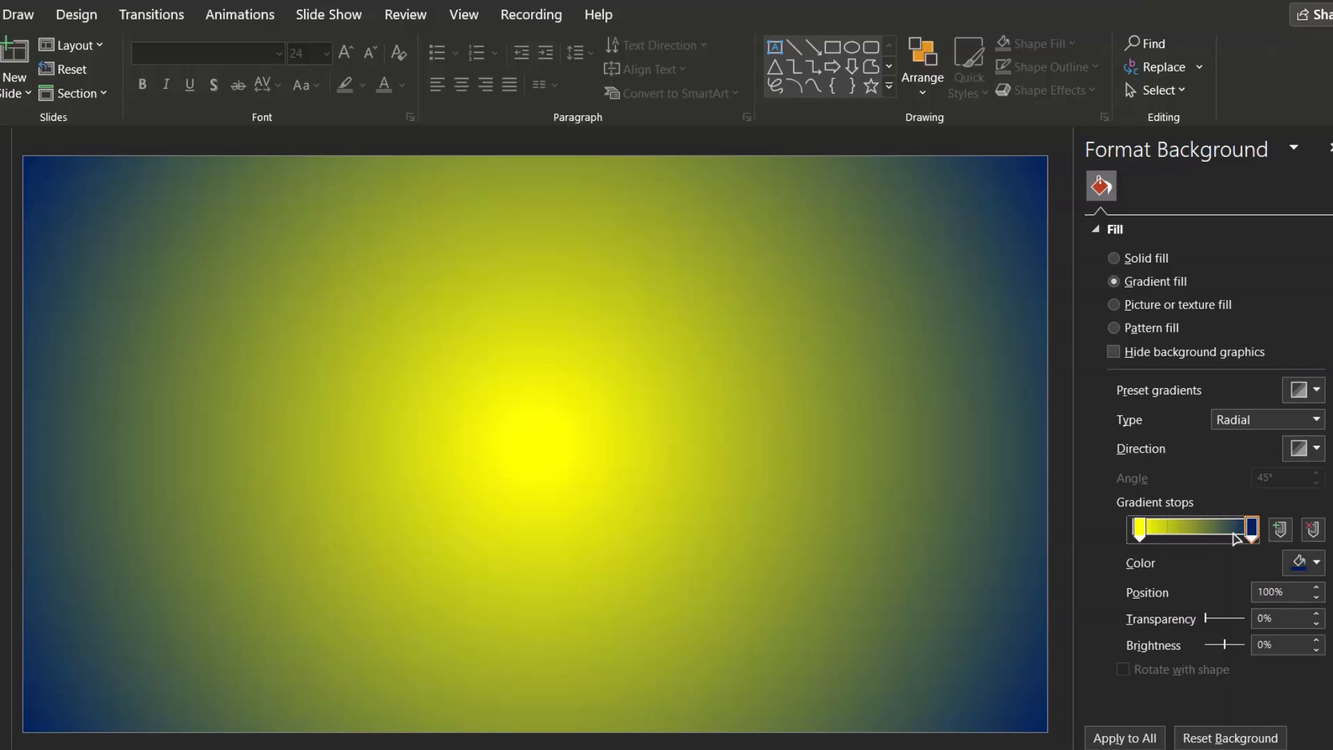
Add two intermediate gradient stops, positioned at about 31% and 76%
click(1183, 530)
click(1214, 529)
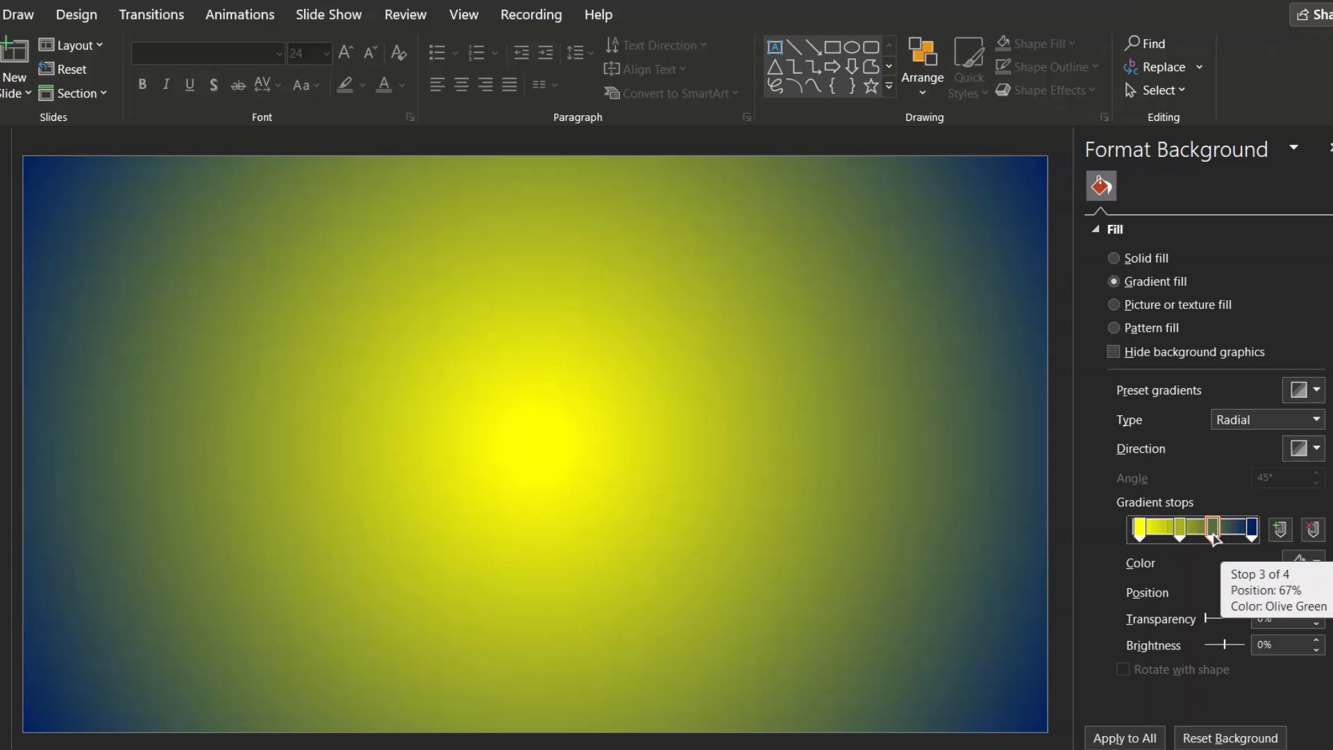
click(1305, 532)
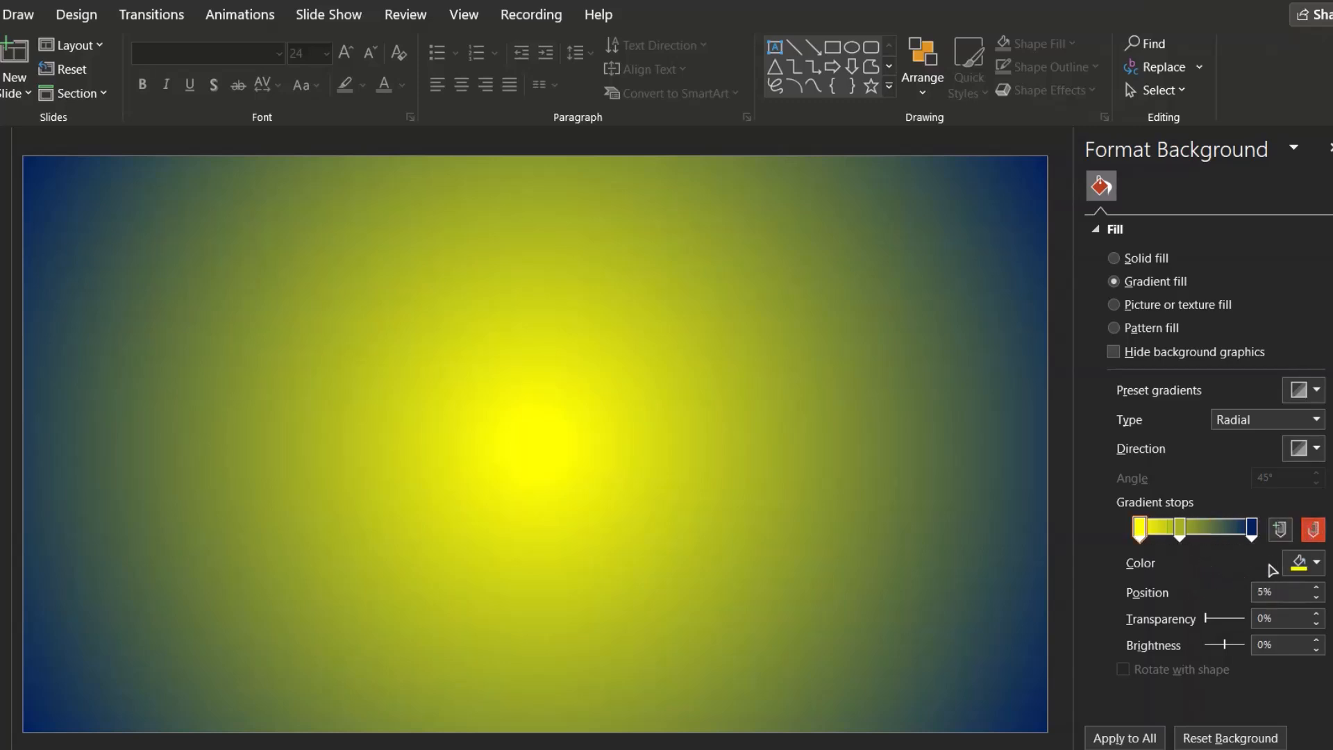
click(1282, 531)
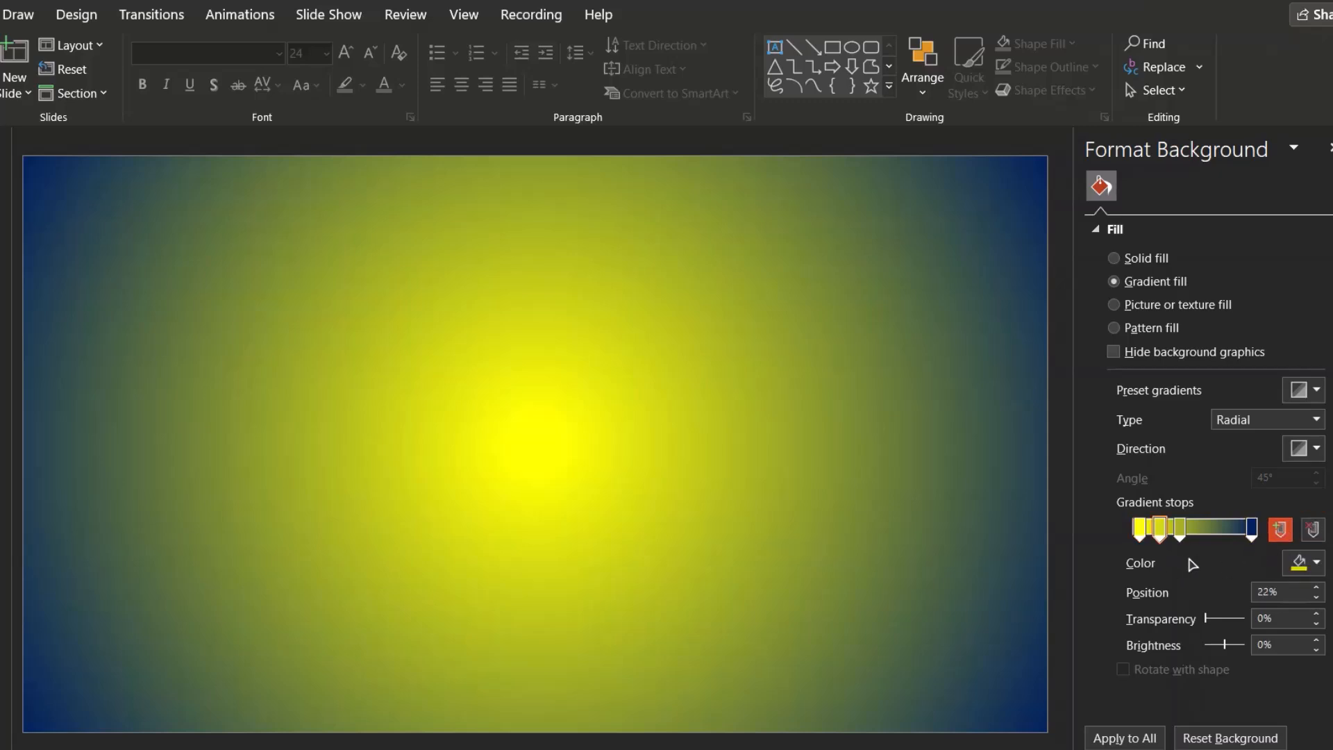
mouse_move(1180, 532)
mouse_down()
mouse_move(1224, 535)
mouse_move(1162, 532)
mouse_move(1196, 533)
mouse_move(1174, 535)
mouse_up()
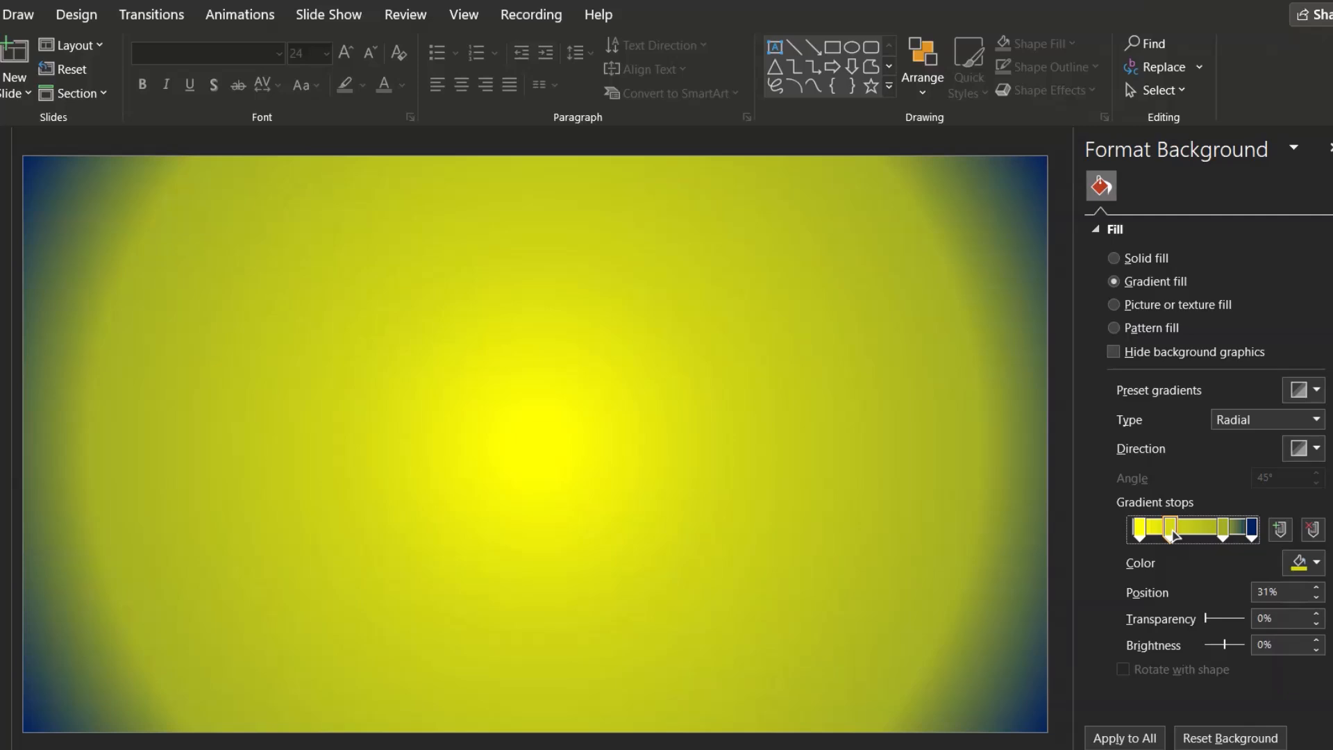
Set the 76% stop's colour to an orange theme colour
click(1224, 532)
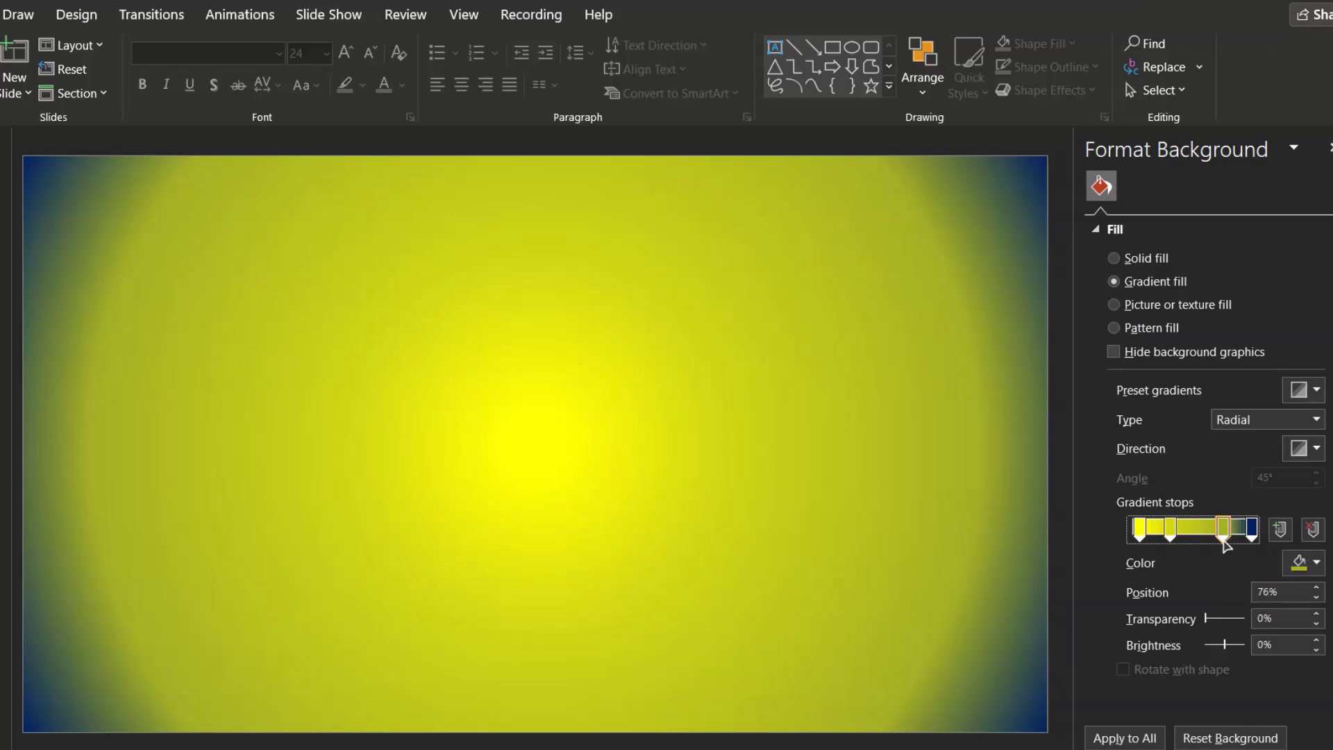
click(1304, 566)
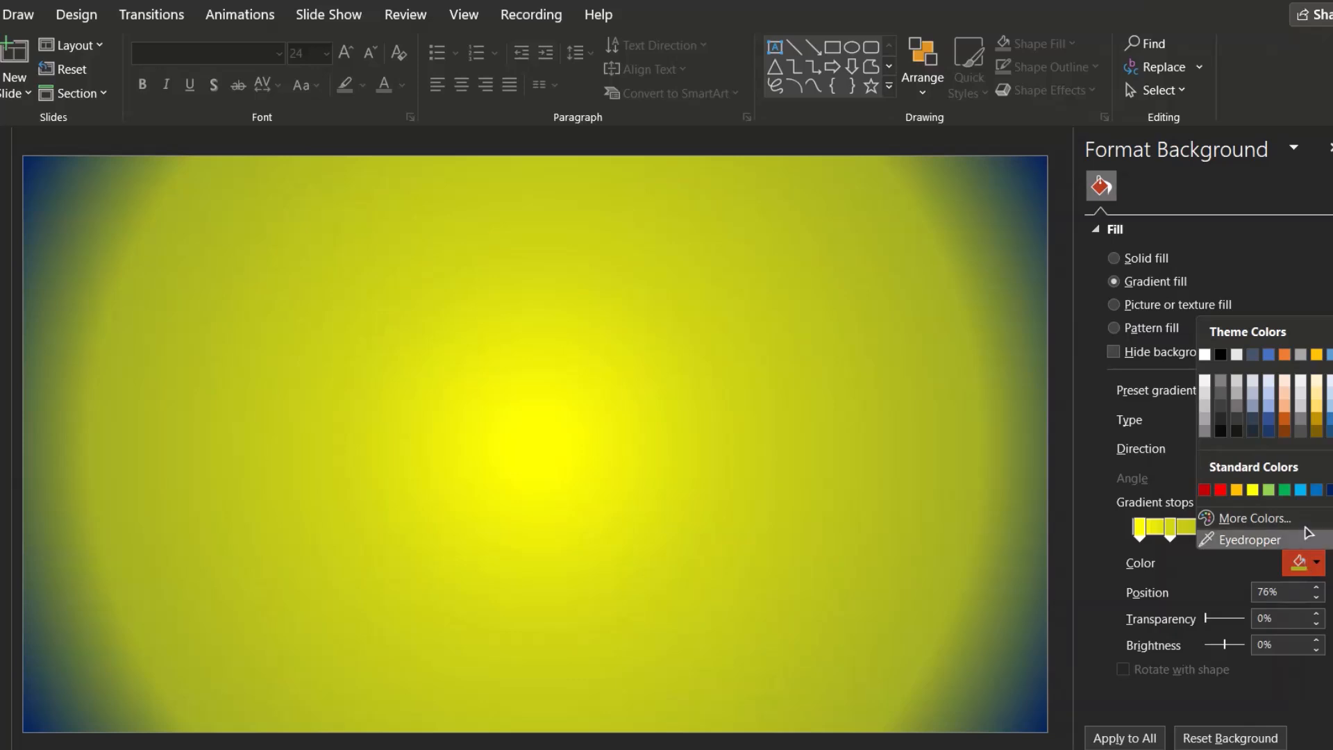
click(1285, 356)
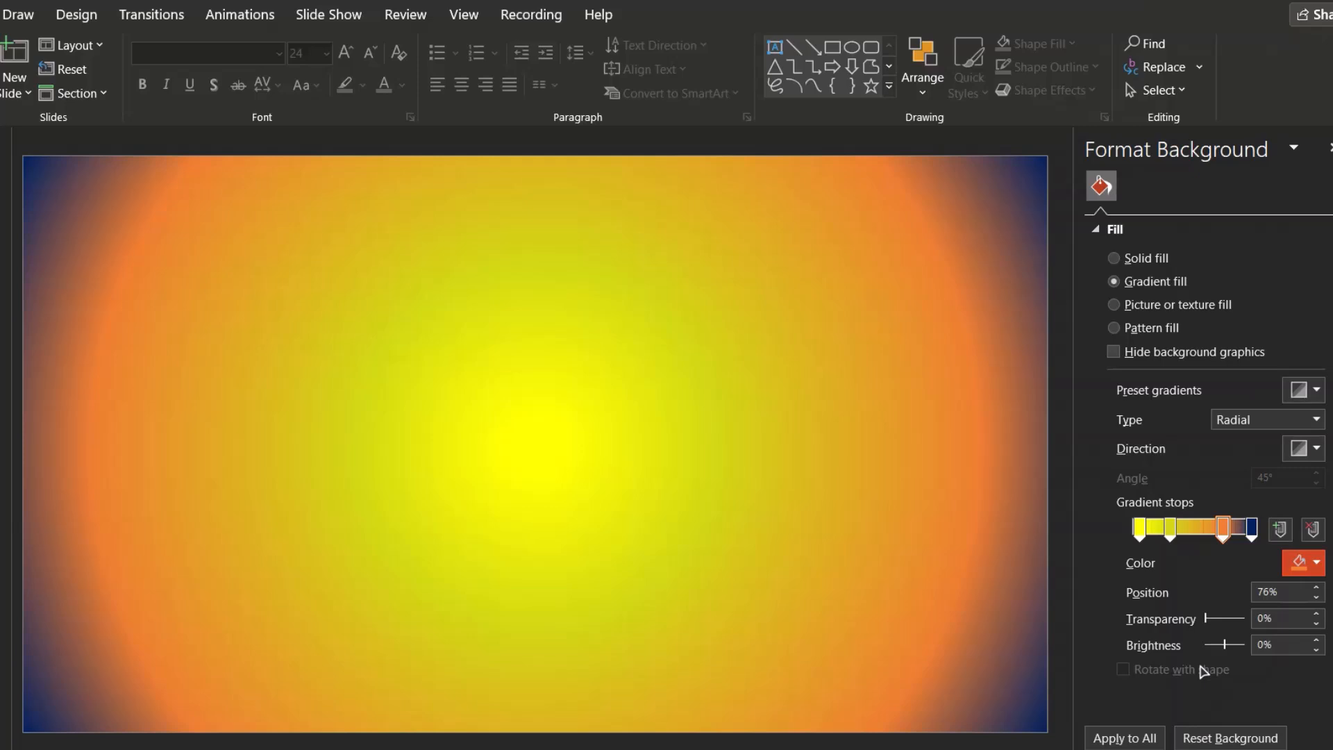
Set the 31% stop's colour to the standard Purple
click(1171, 532)
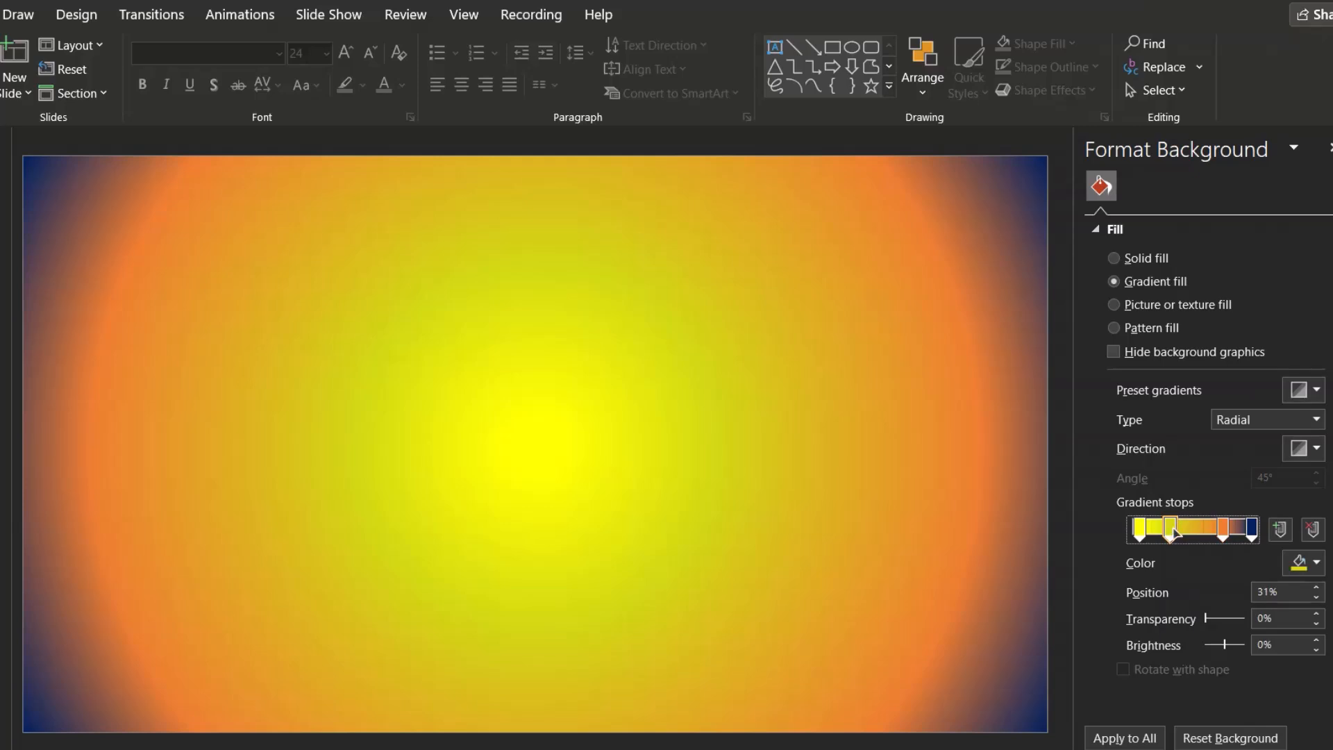
click(1304, 564)
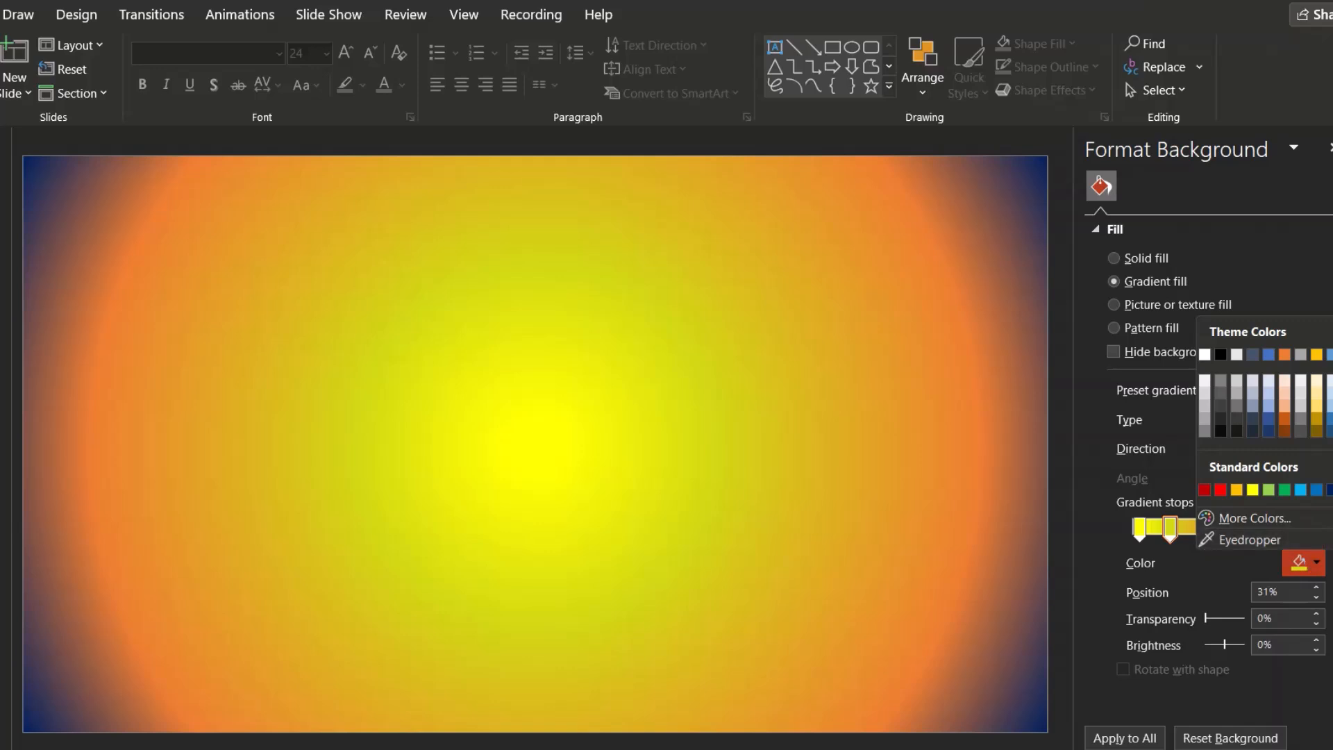
click(1332, 491)
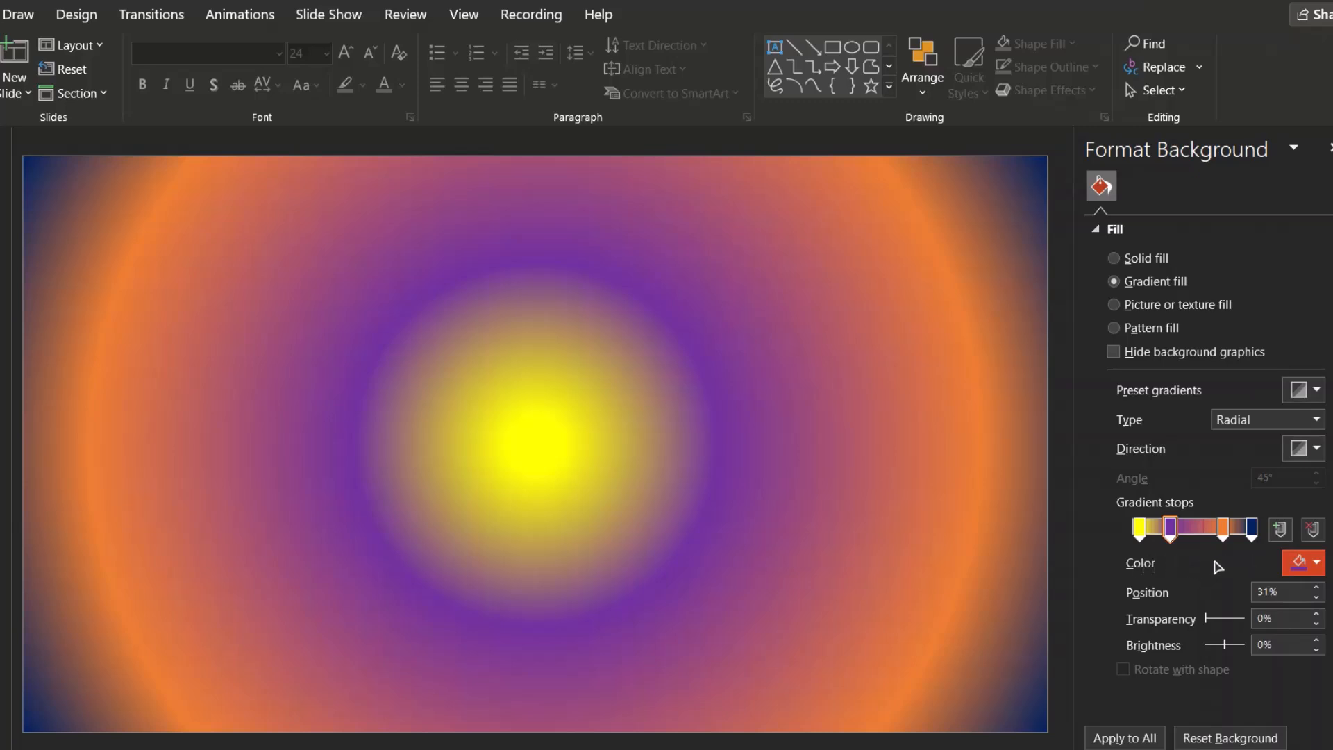
Remove the orange and purple stops and move the yellow stop to the 0% position
click(1223, 529)
drag(1223, 529, 1220, 589)
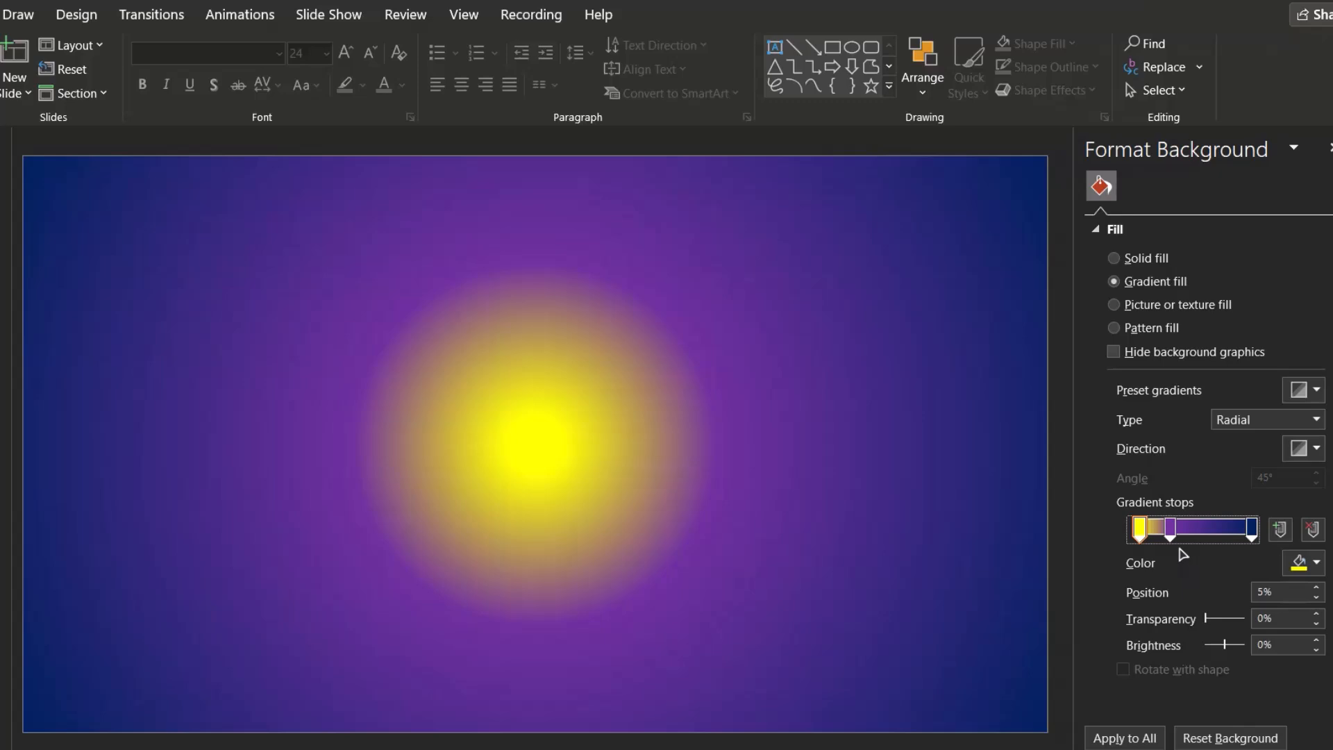
click(1172, 529)
click(1313, 531)
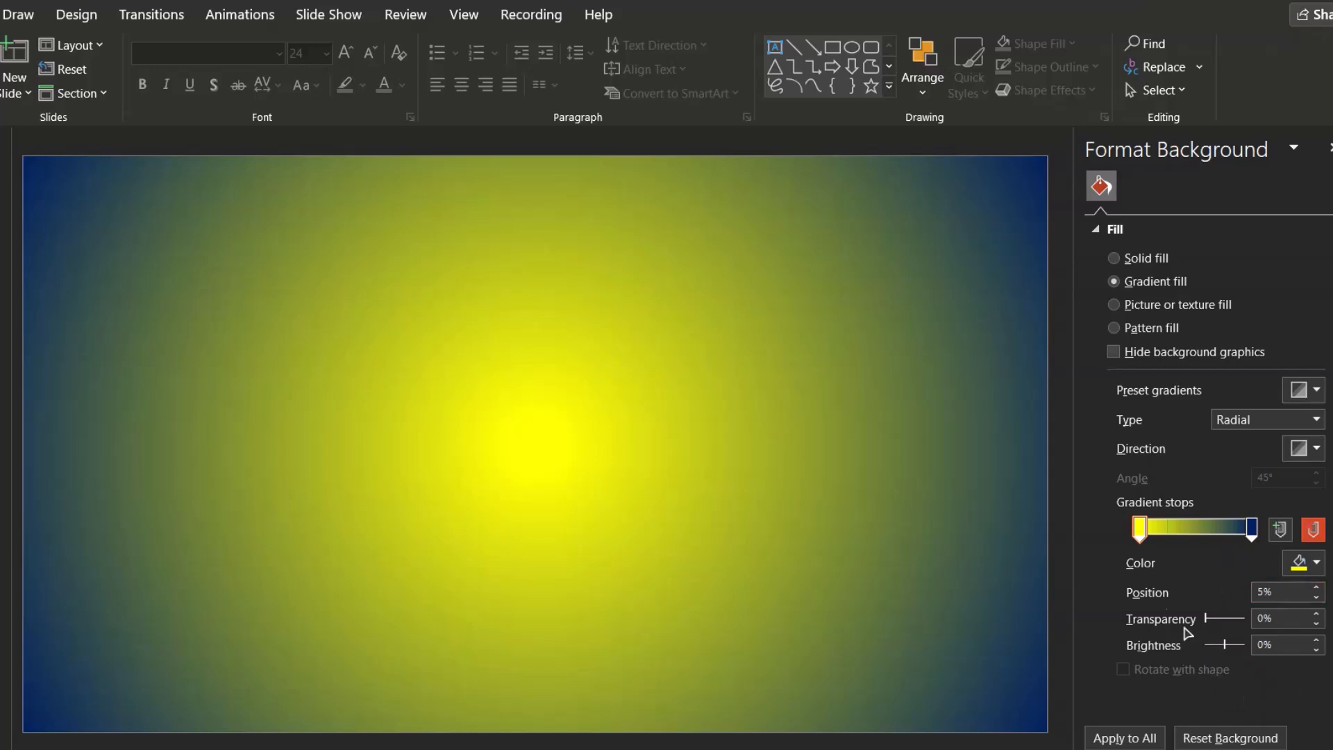
click(1140, 530)
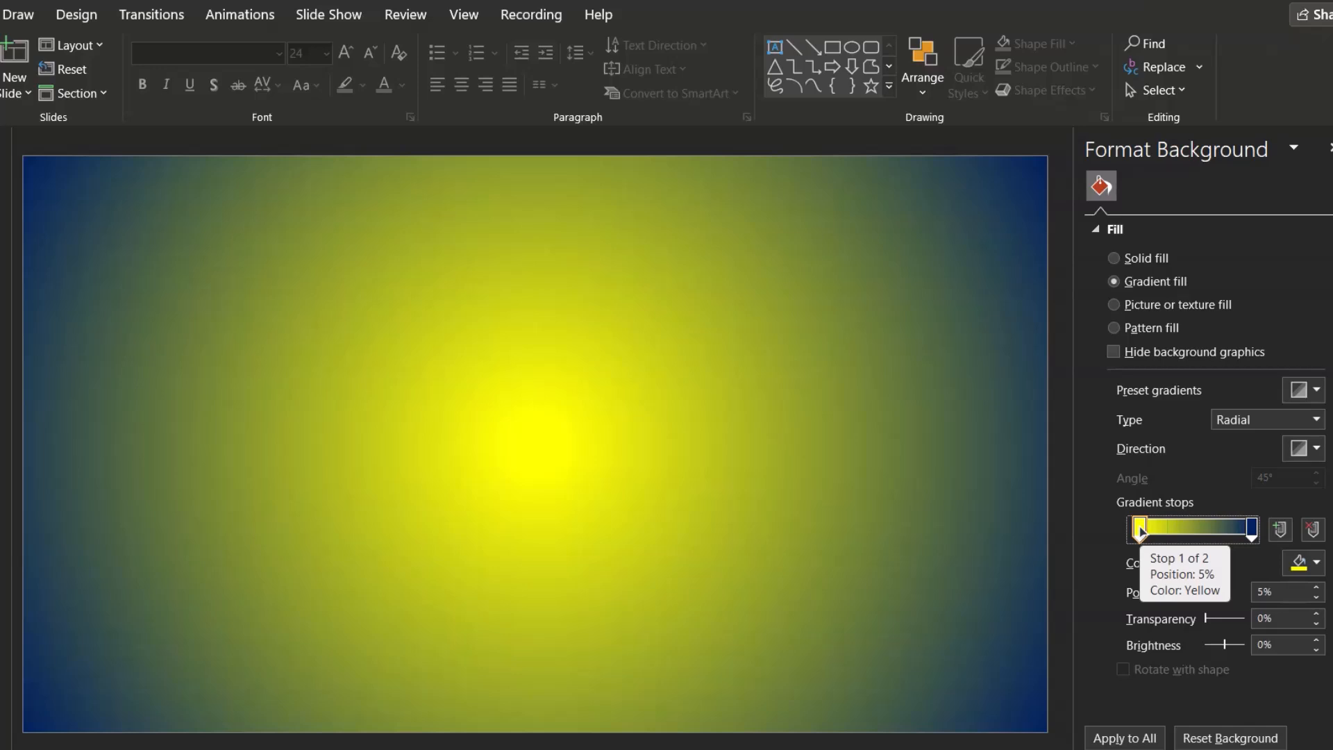
drag(1140, 530, 1124, 534)
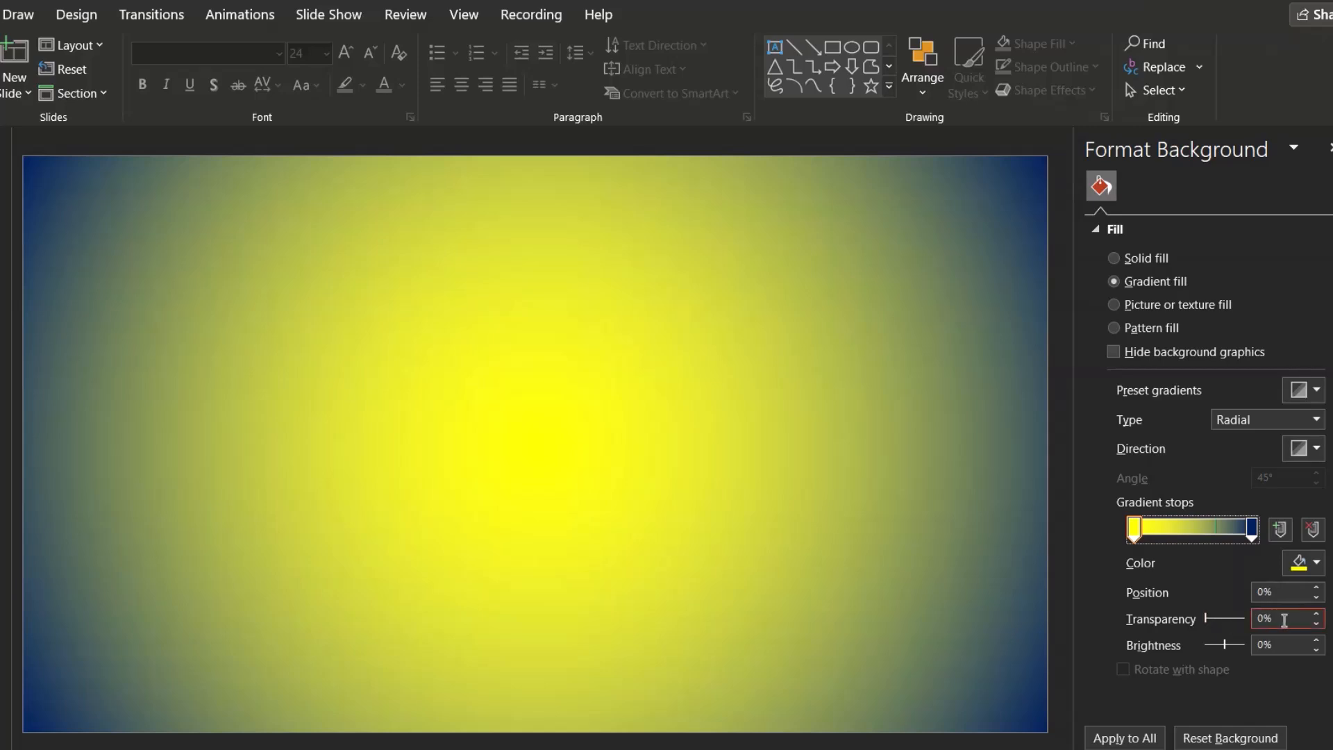
Set the 0% yellow stop's transparency to about 16%
click(1207, 620)
drag(1207, 620, 1254, 623)
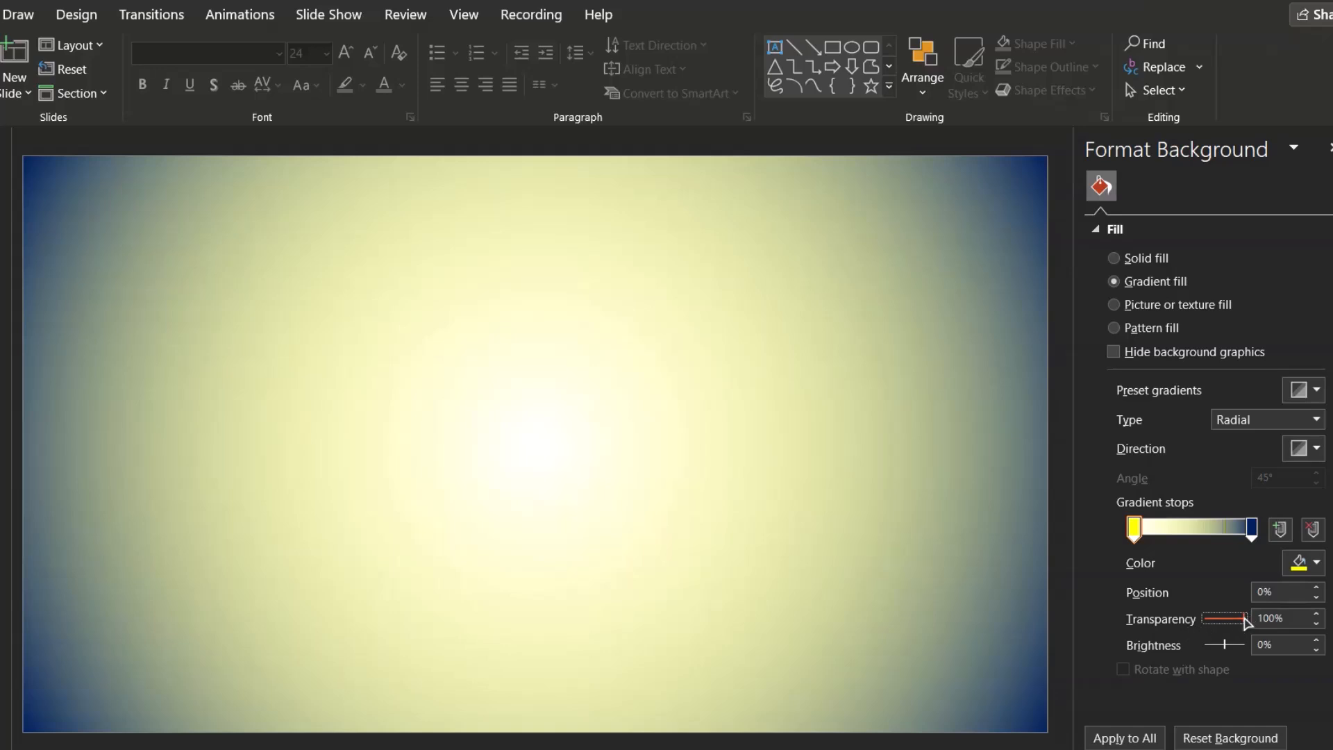
drag(1247, 622, 1229, 625)
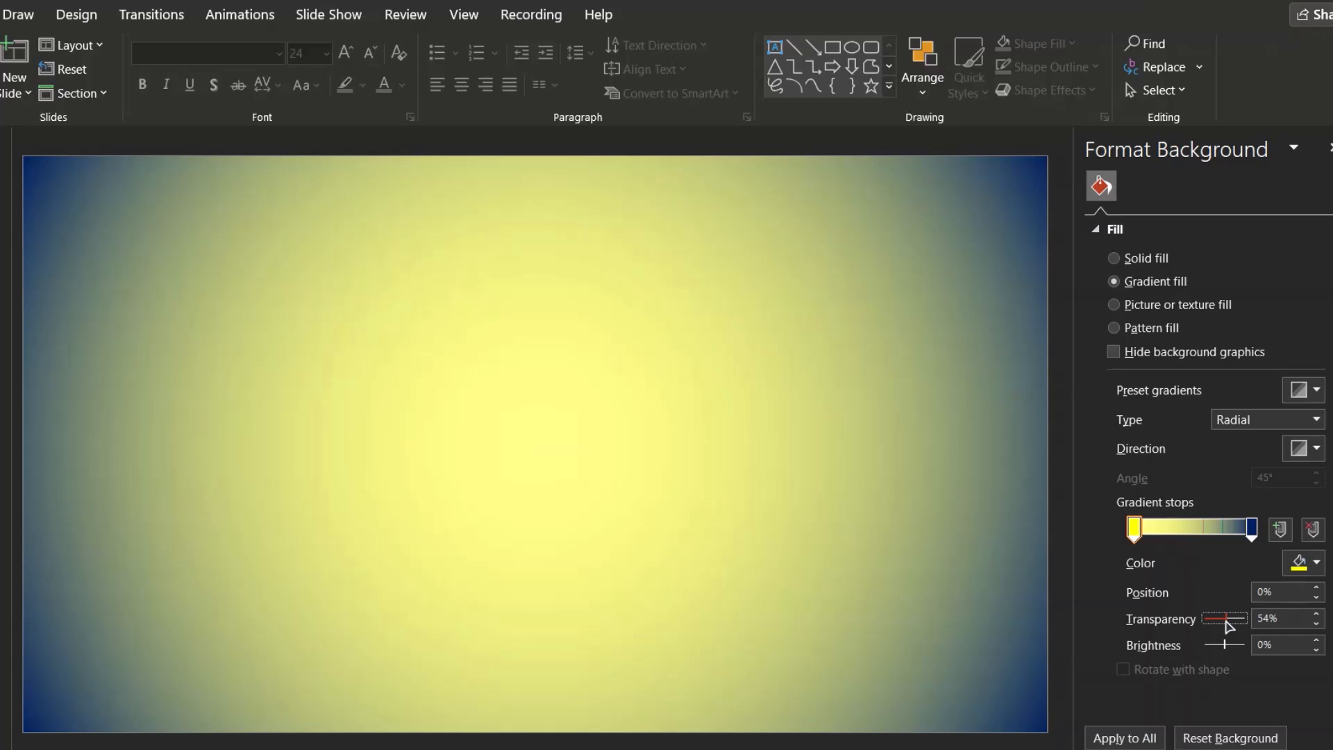
drag(1229, 625, 1215, 630)
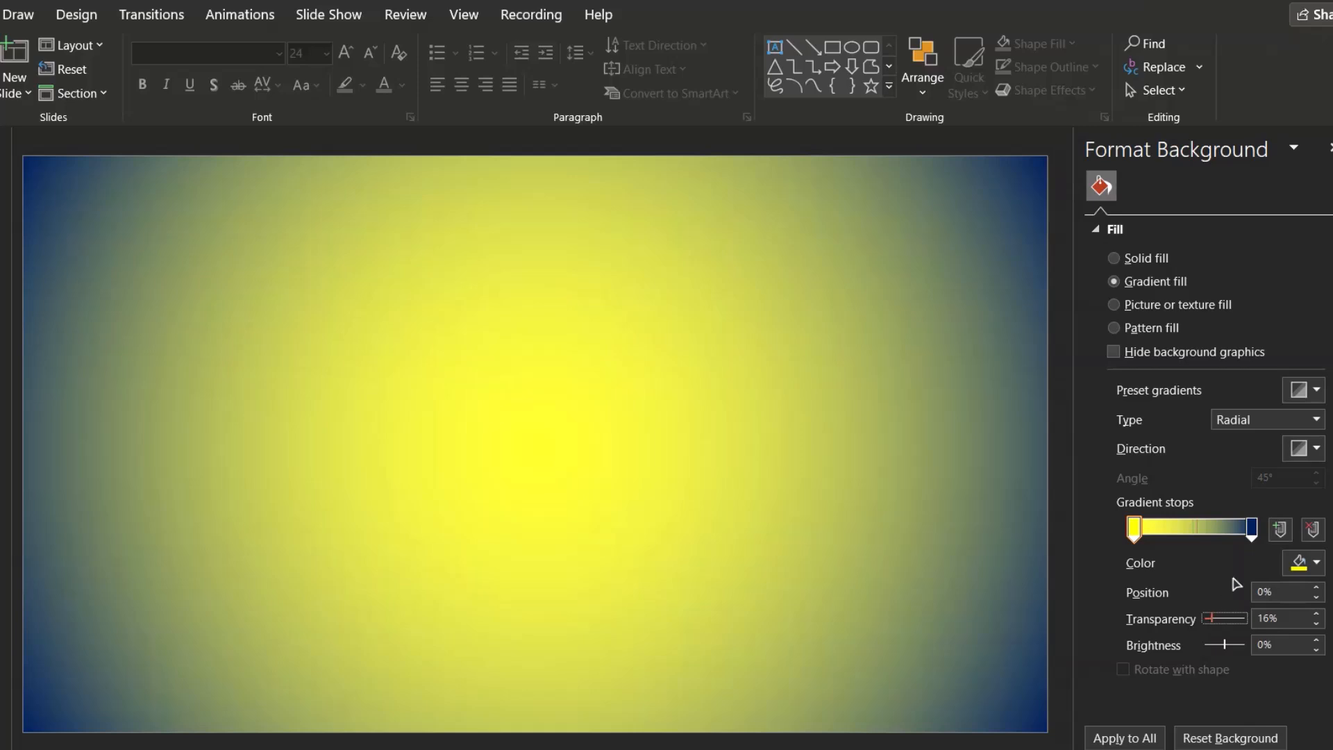
Set the 100% stop's colour to the standard Green
click(1253, 530)
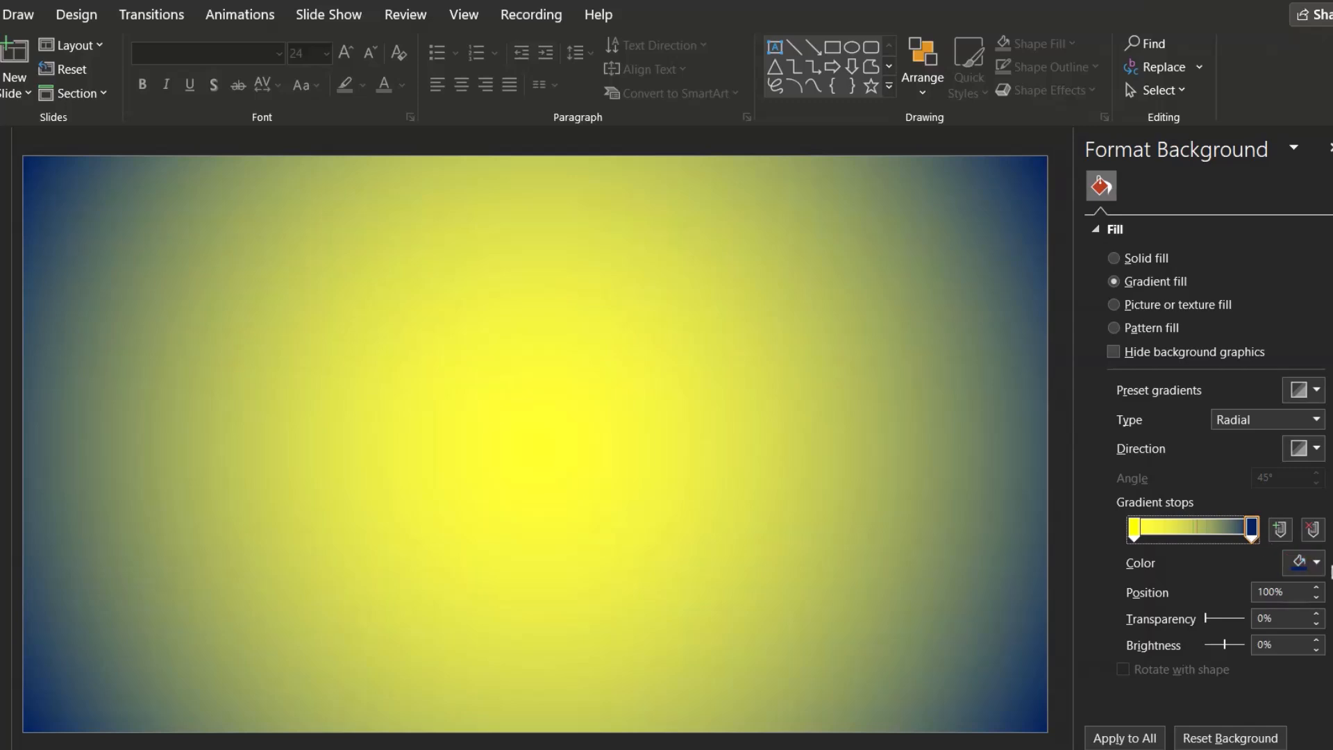
click(1302, 563)
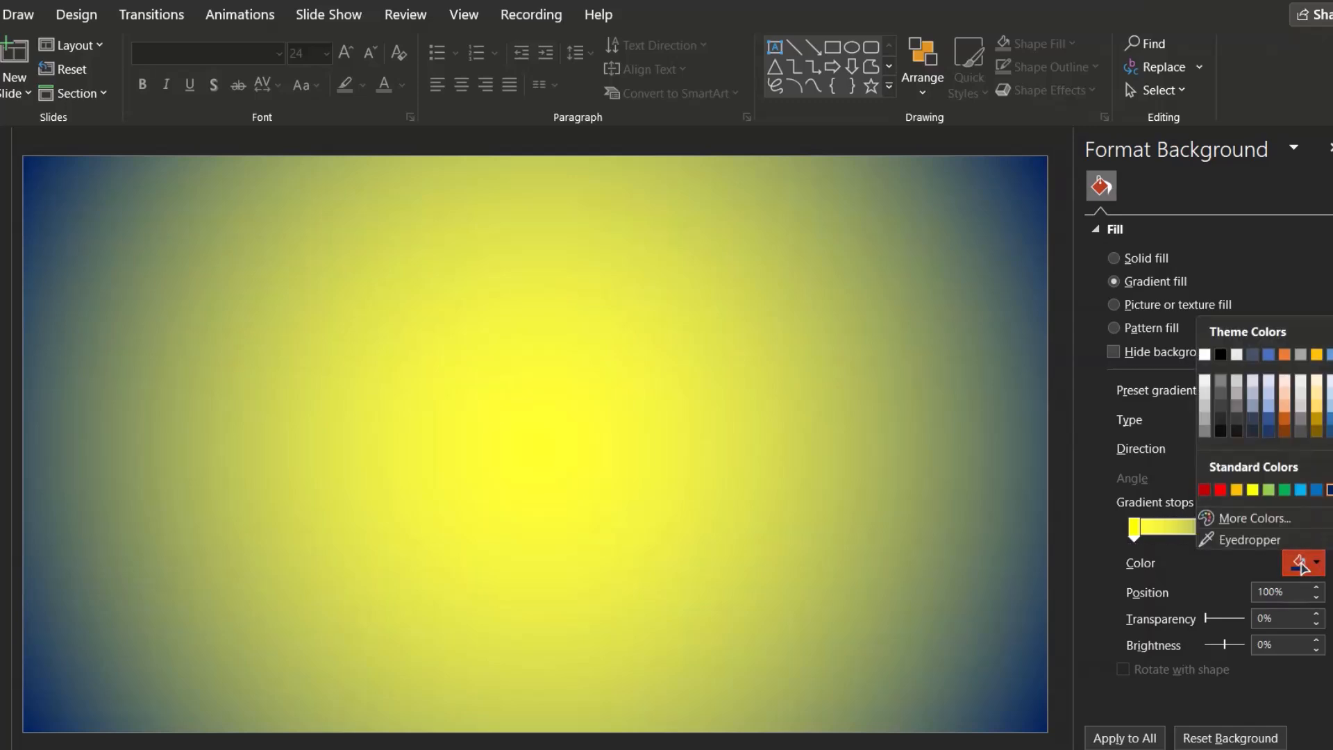
click(1284, 490)
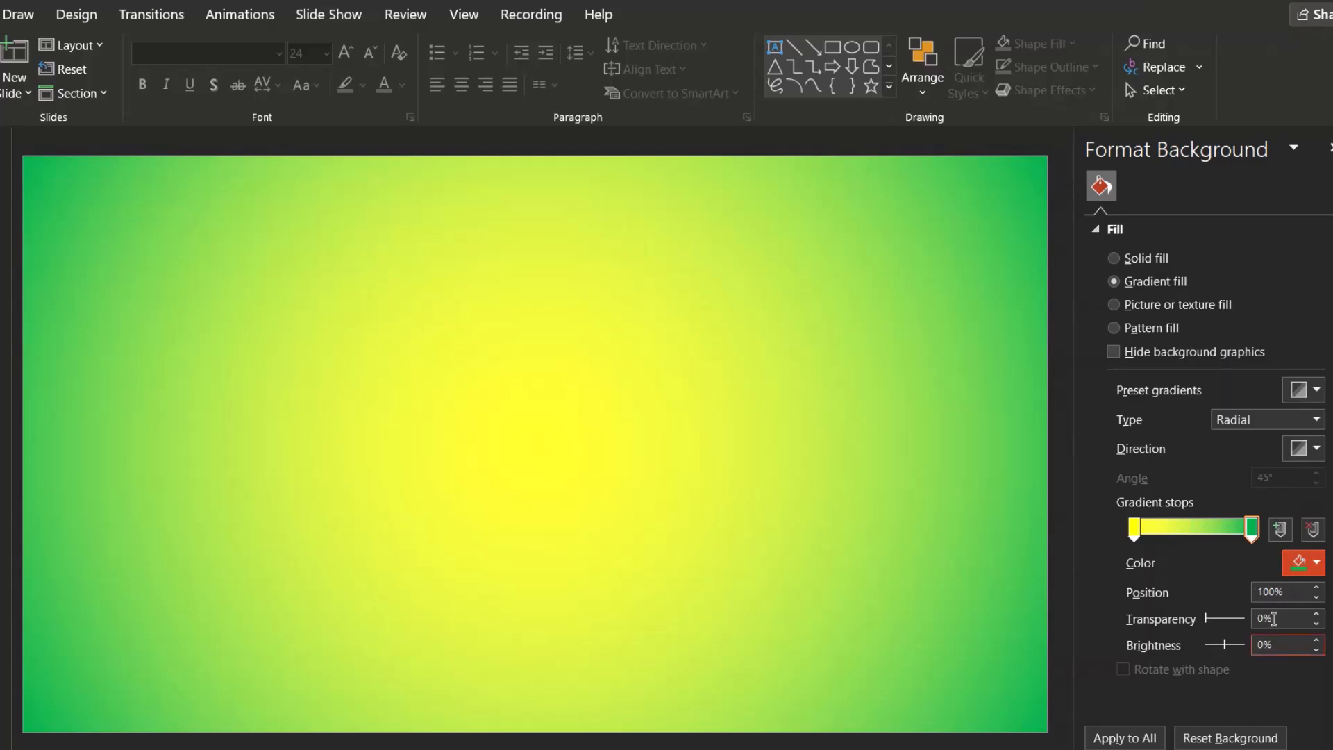
Change the 100% stop's colour to the standard Red
click(1303, 566)
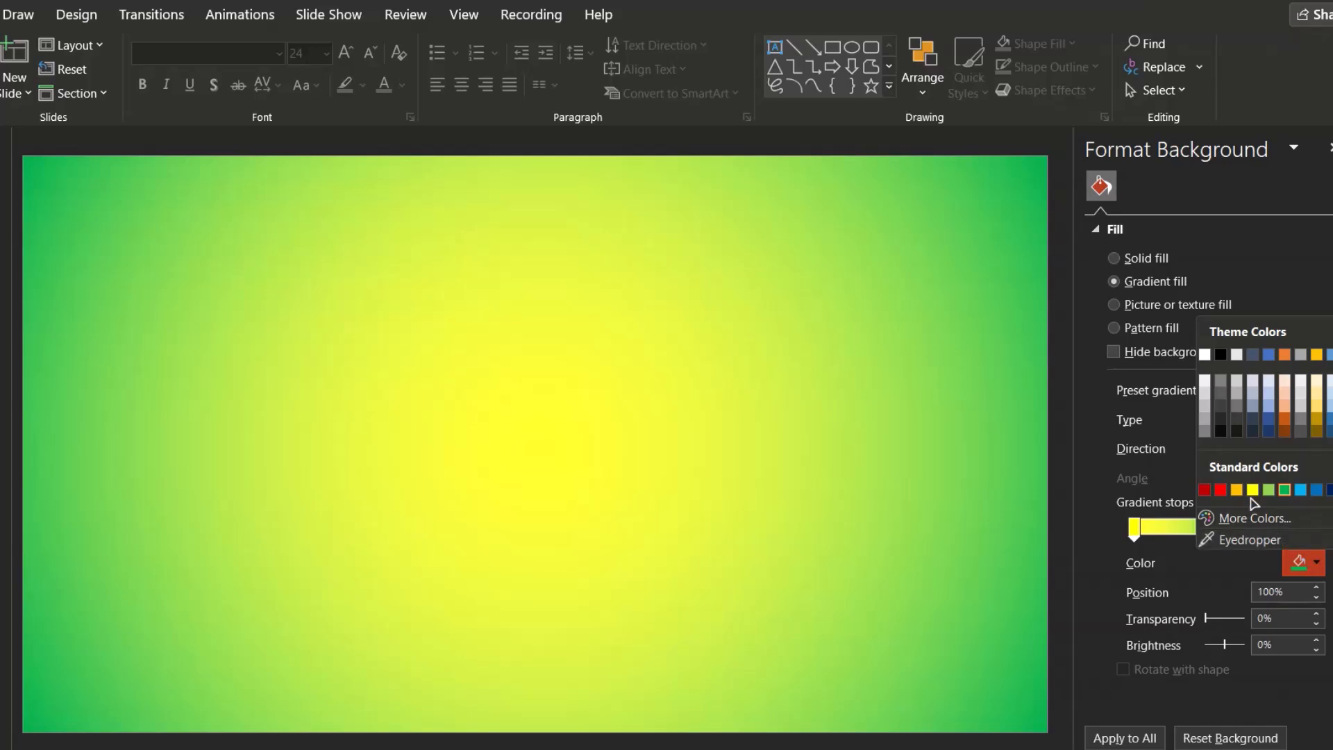
click(1221, 489)
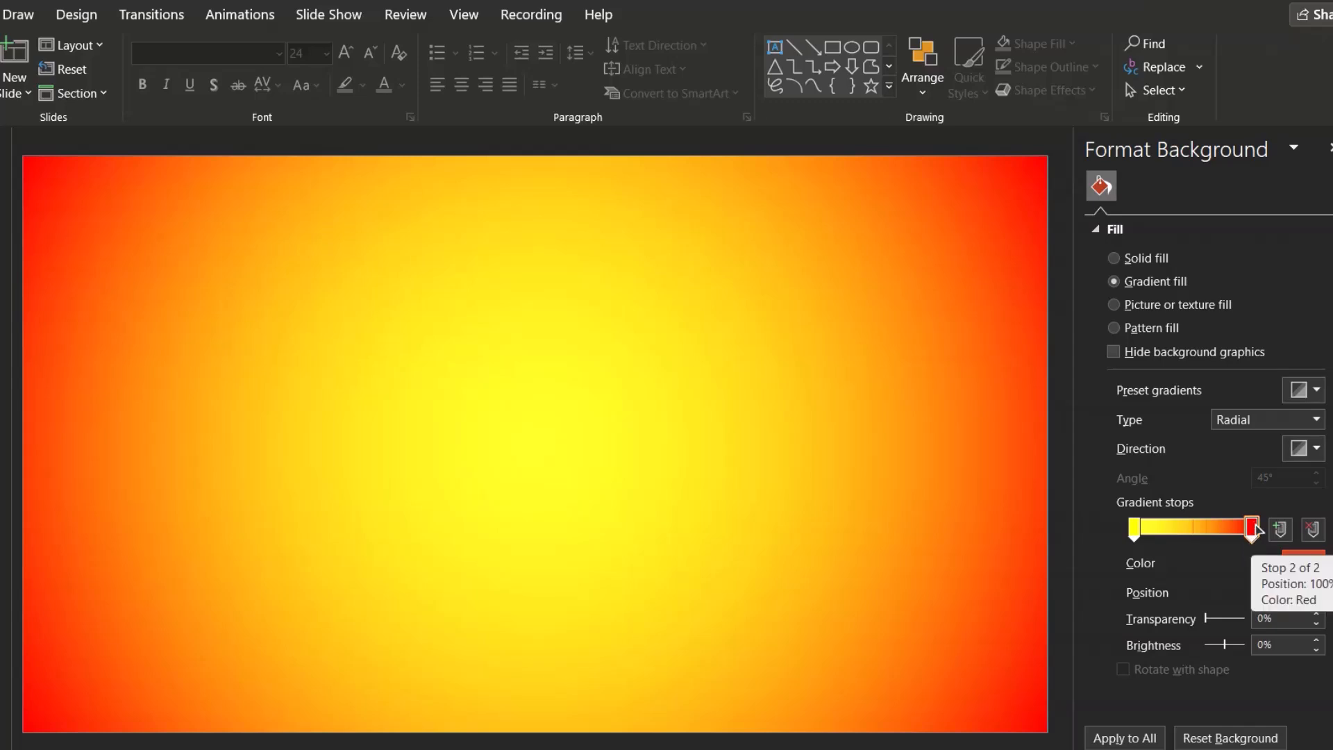
Set the 0% stop's colour to the standard Red
click(1135, 527)
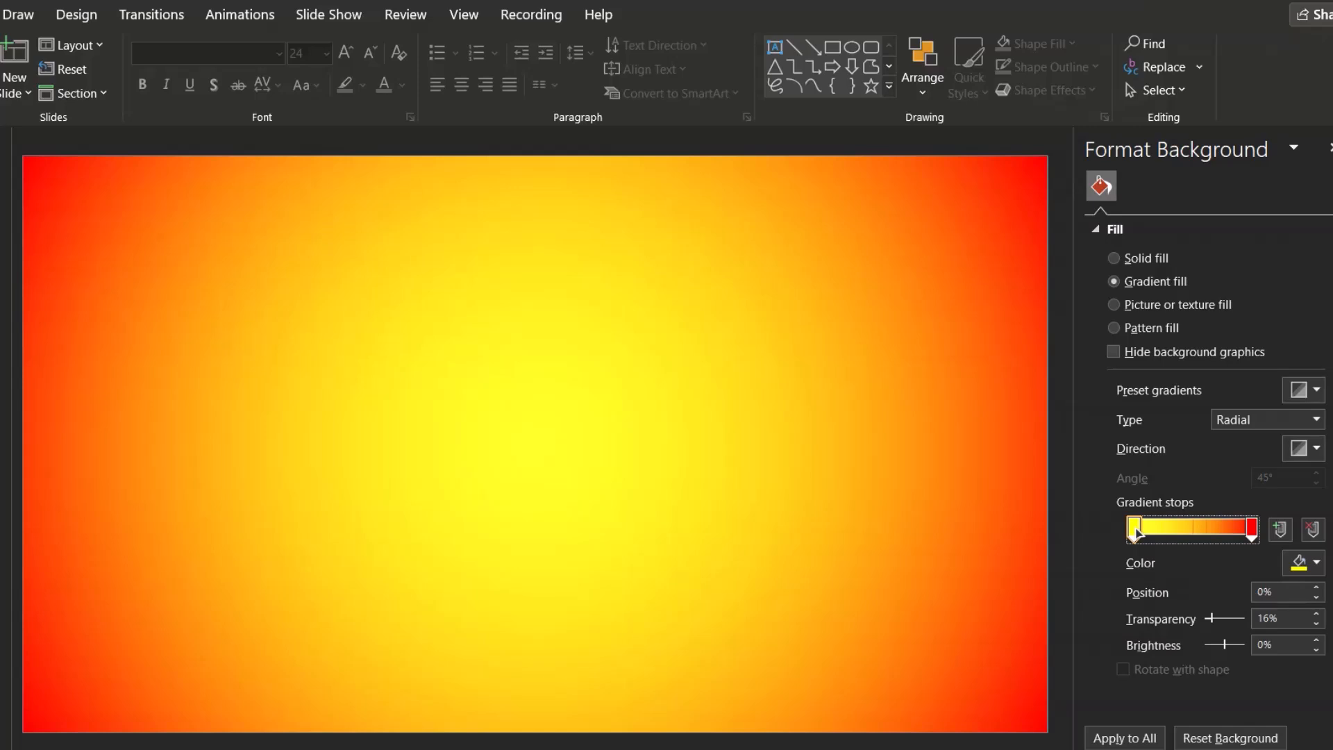
click(1305, 563)
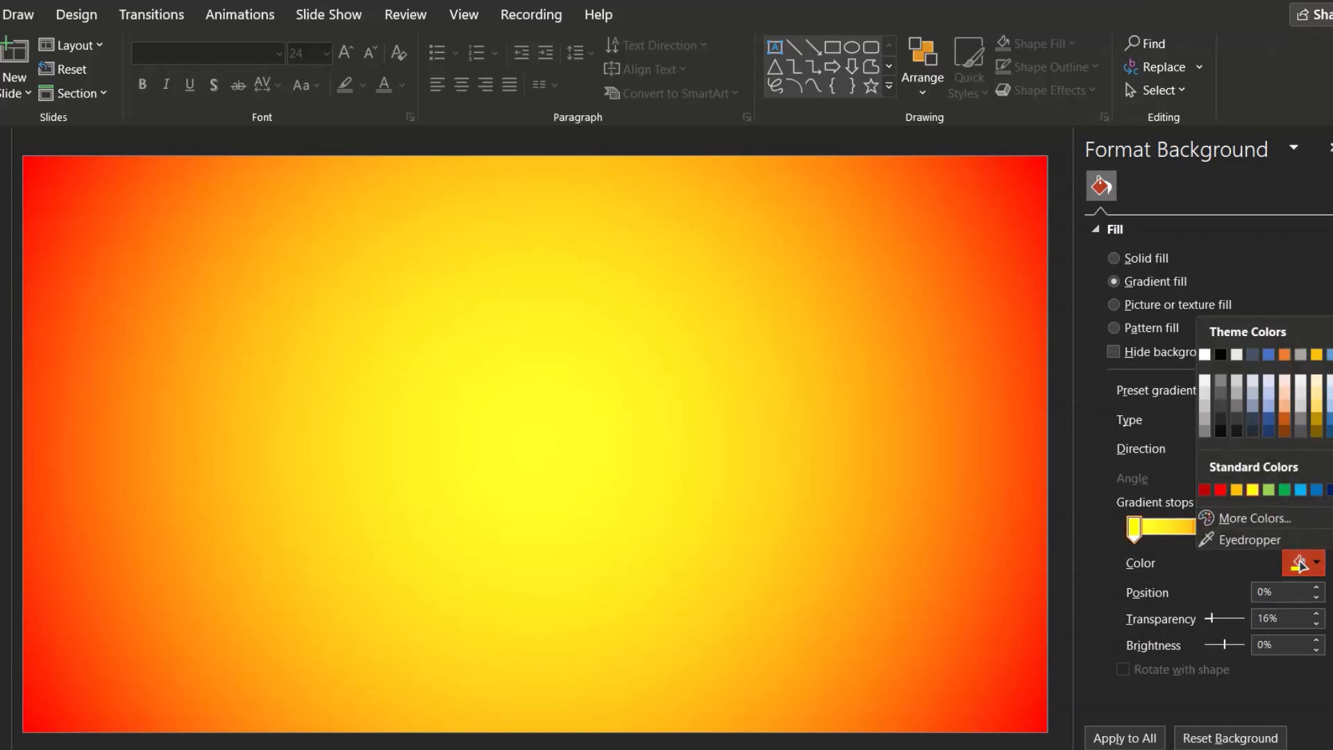
click(1221, 490)
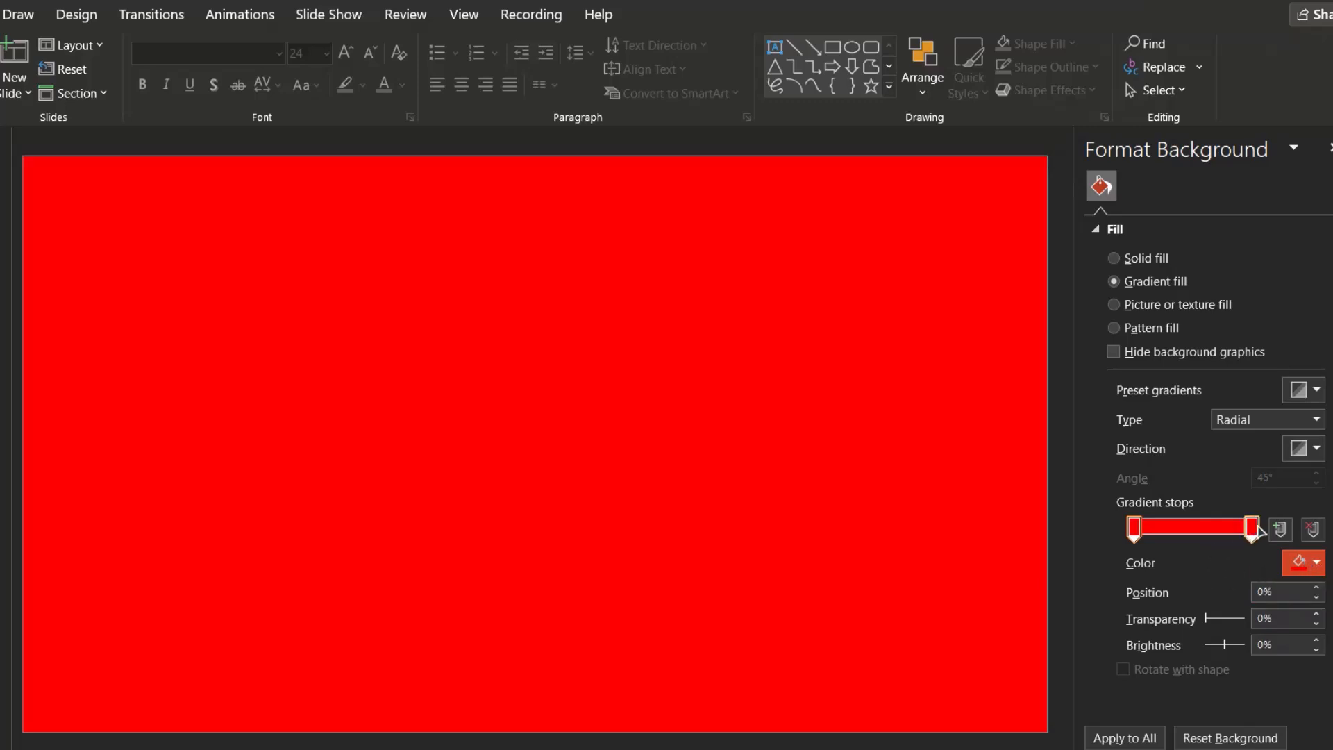
Set the 100% stop's colour to a custom dark red with RGB 150, 0, 0 (#960000)
click(1253, 530)
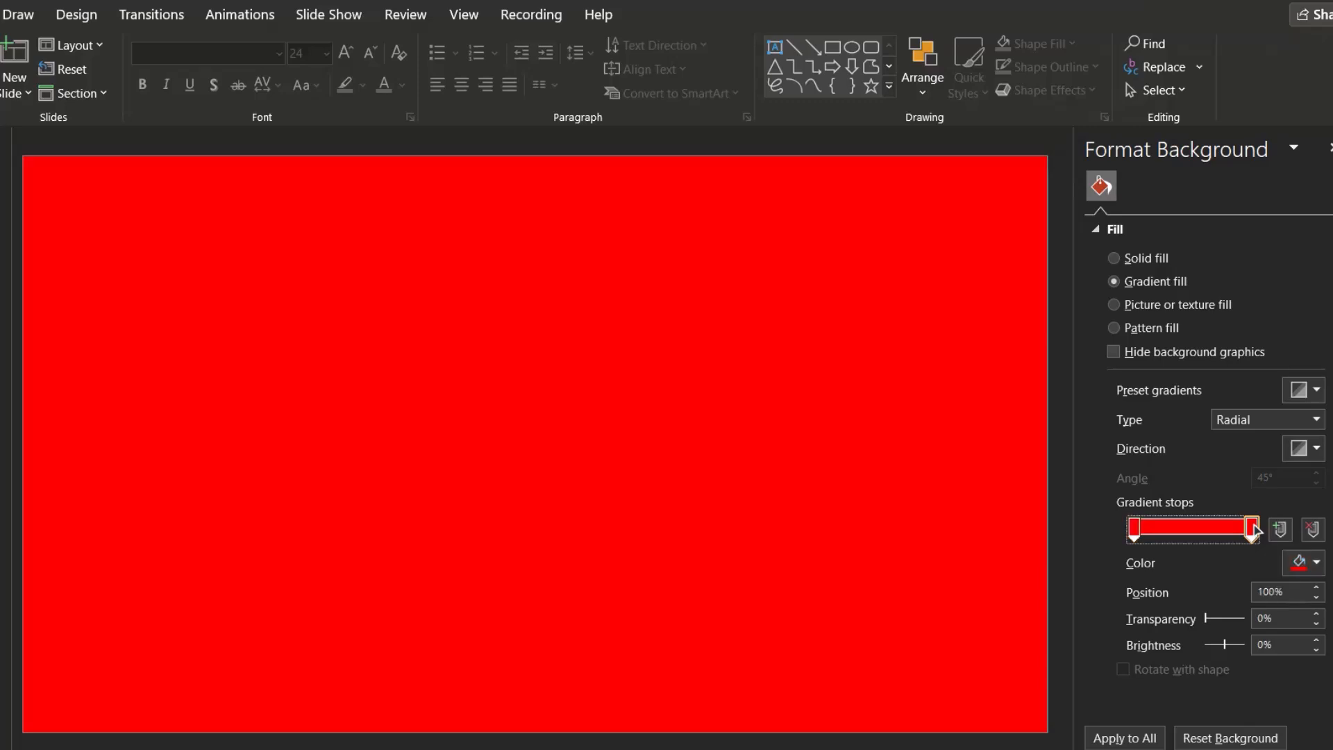
click(1305, 565)
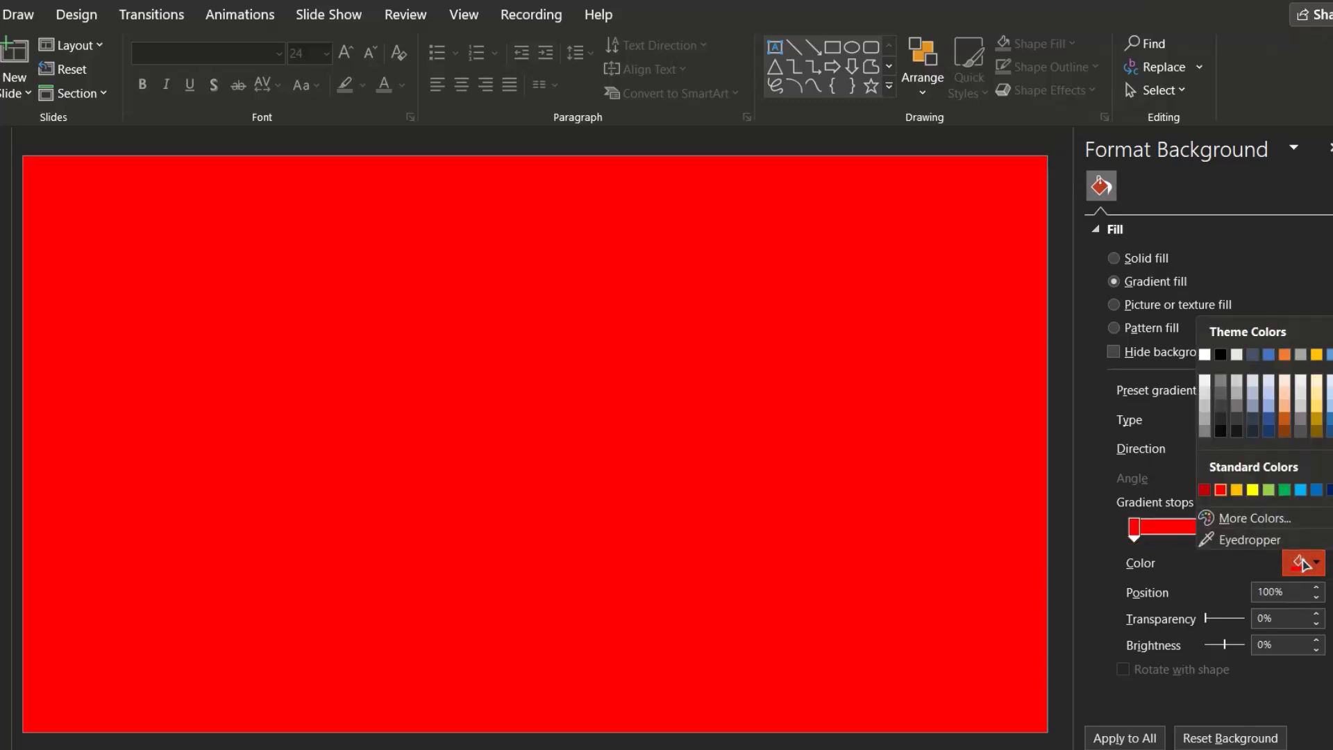
click(1239, 523)
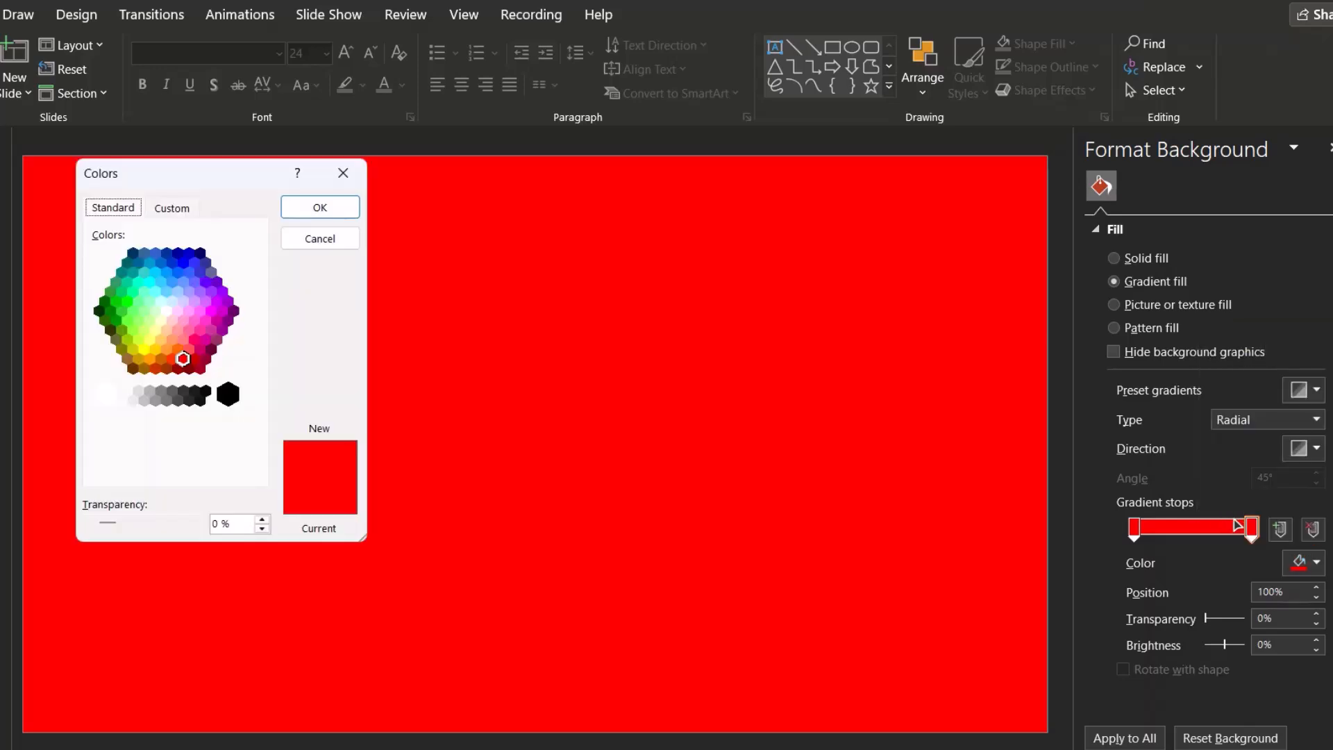
click(170, 209)
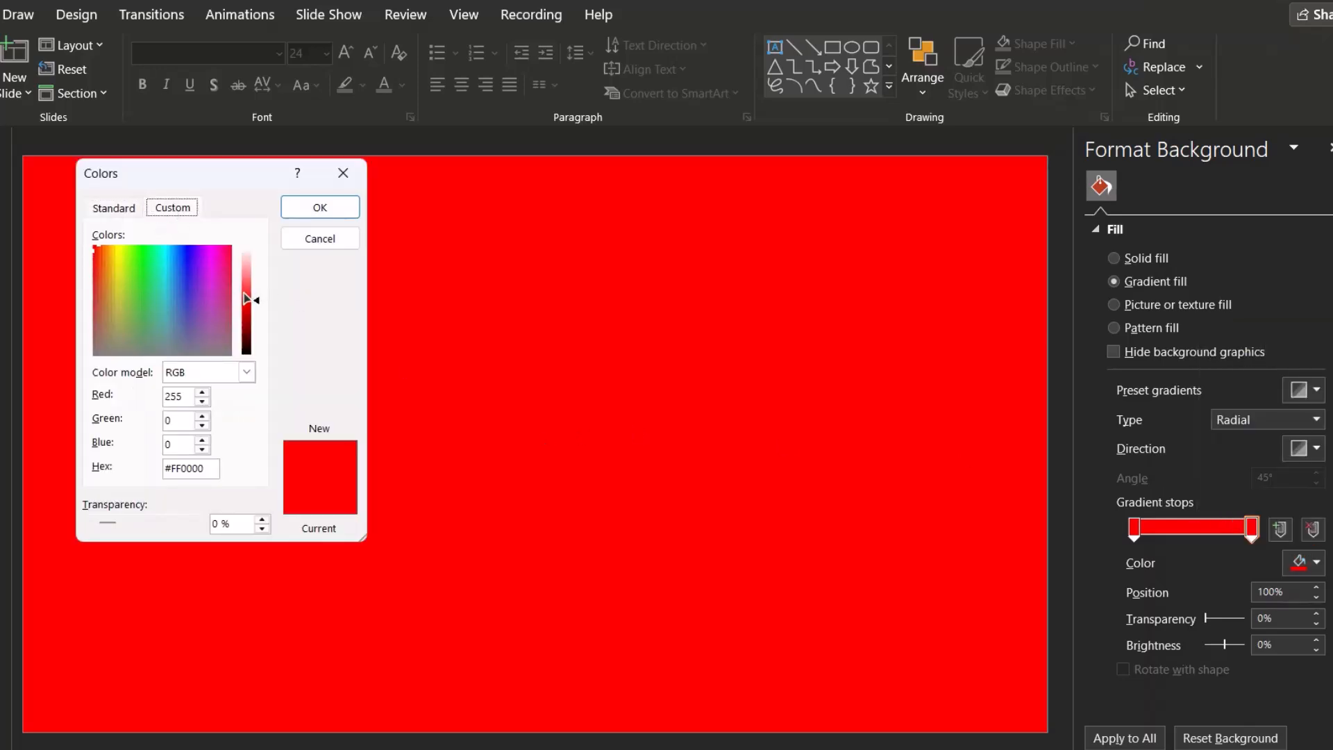
drag(258, 302, 258, 327)
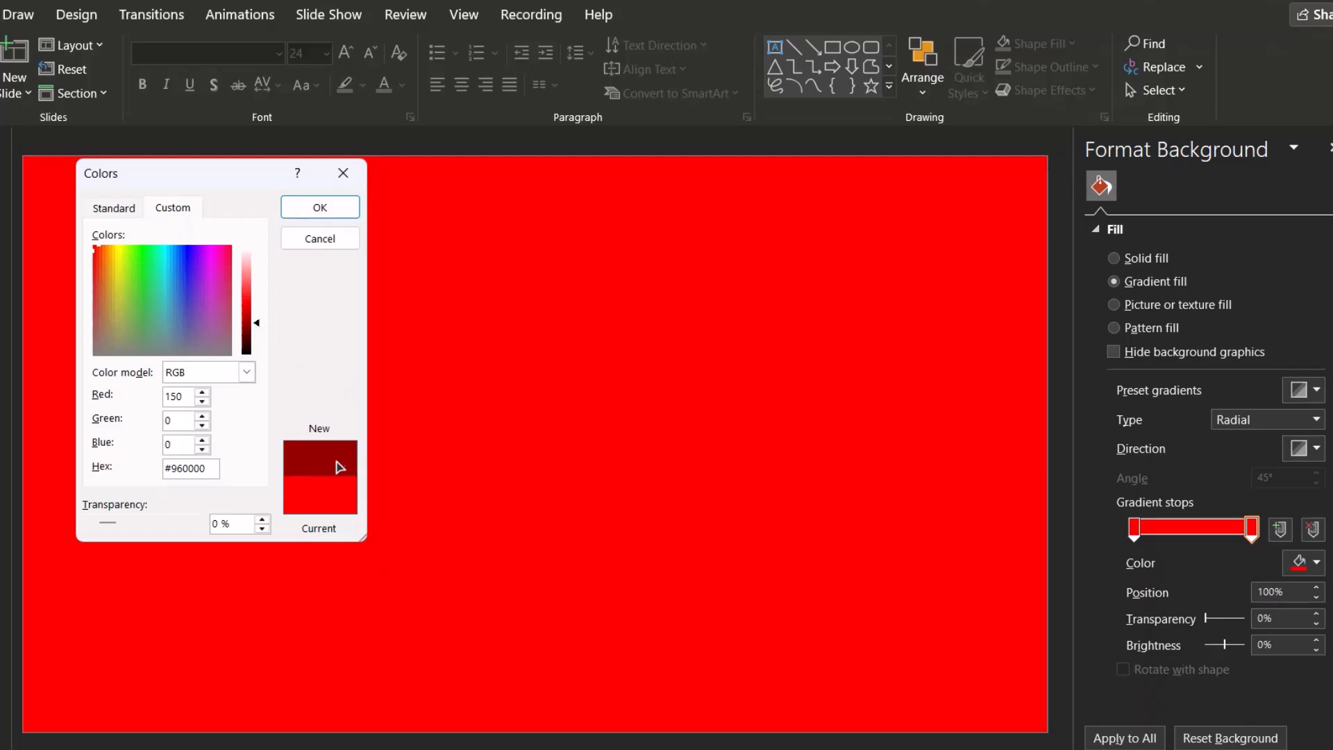
click(294, 212)
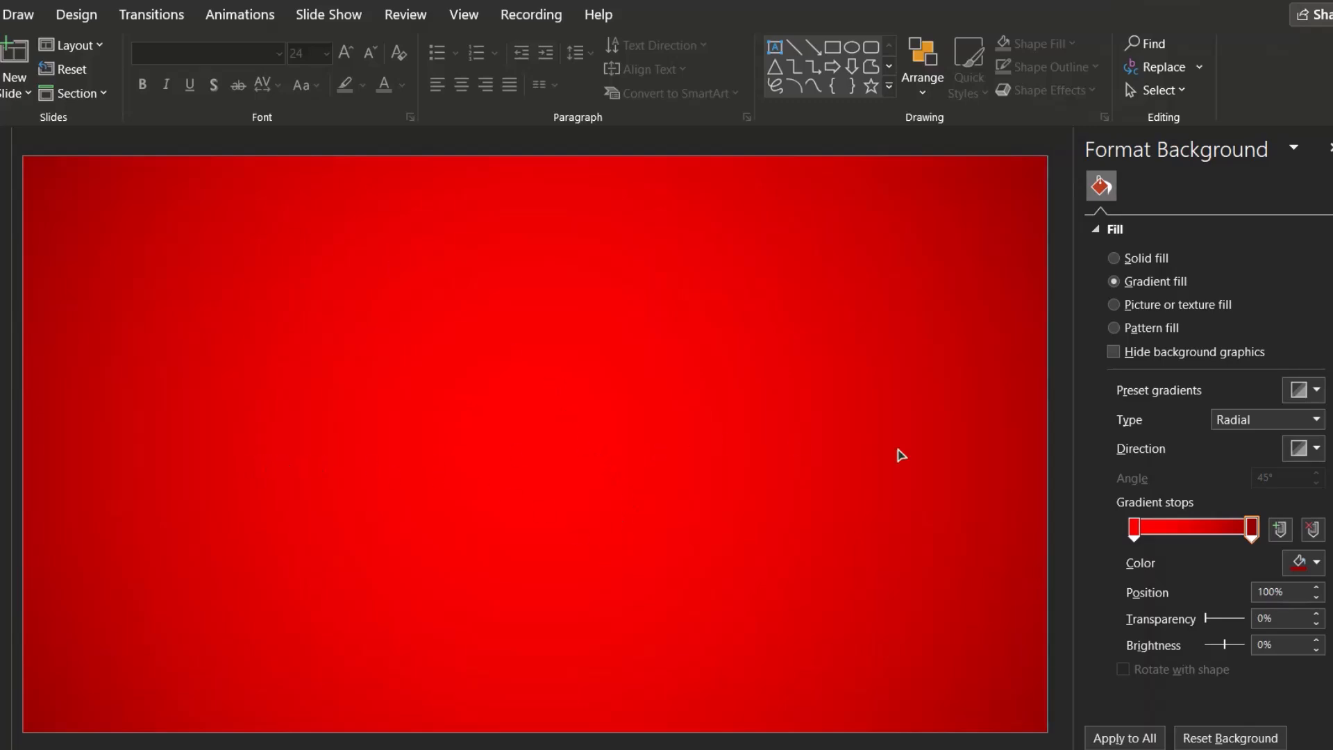
Switch the gradient type to Linear and set the 100% stop's brightness to -100%
click(1249, 419)
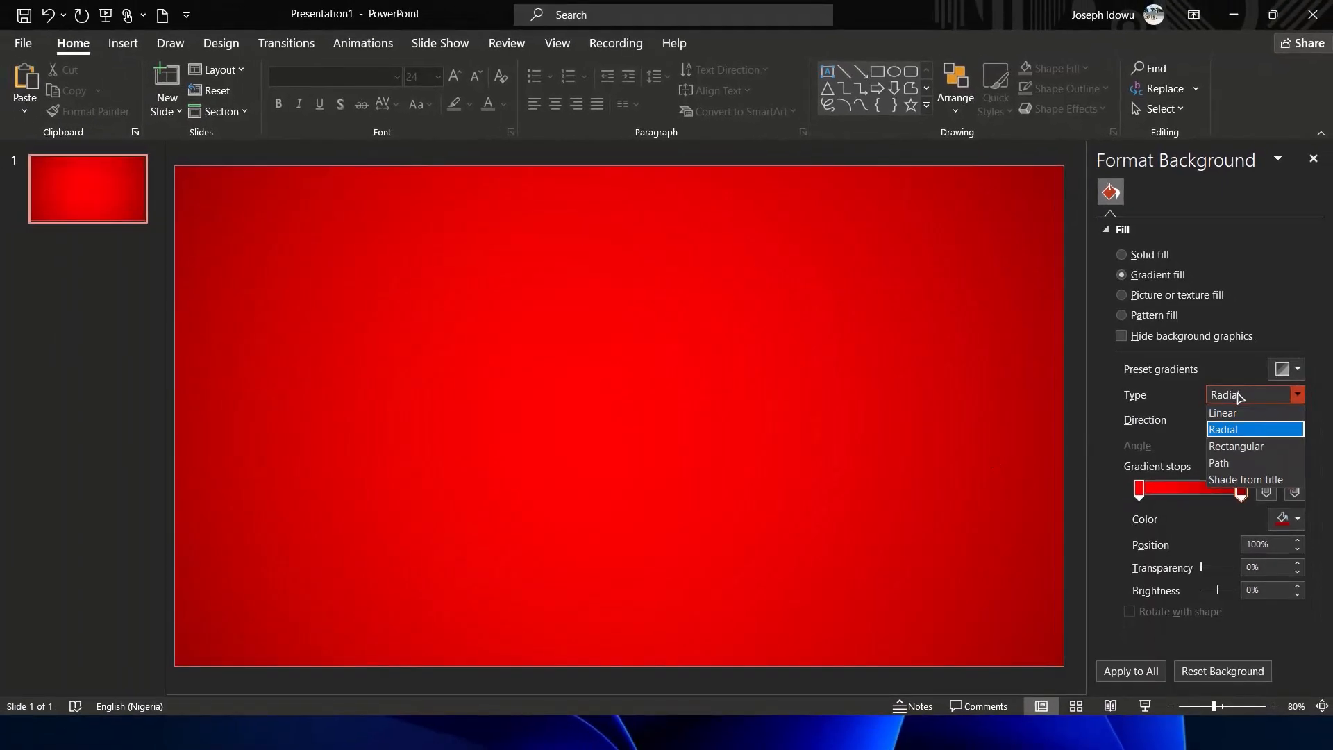
click(1224, 415)
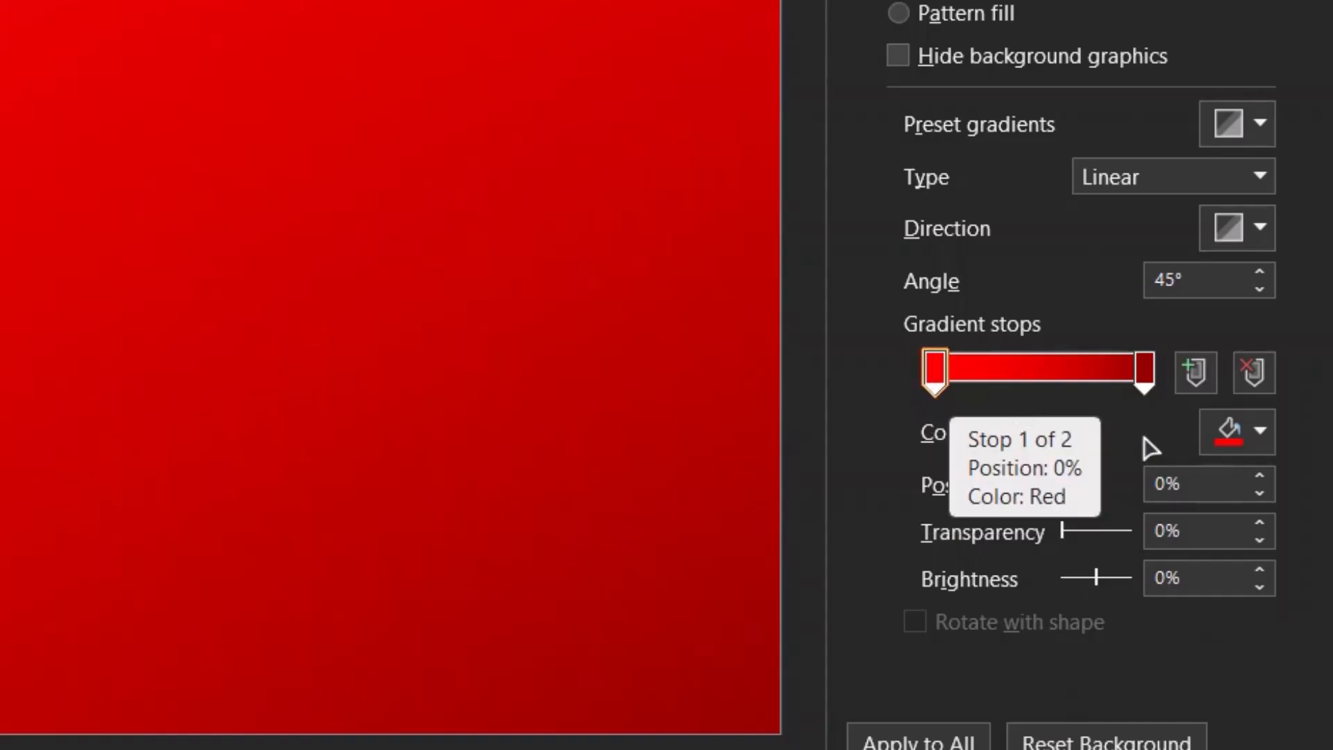
click(1141, 375)
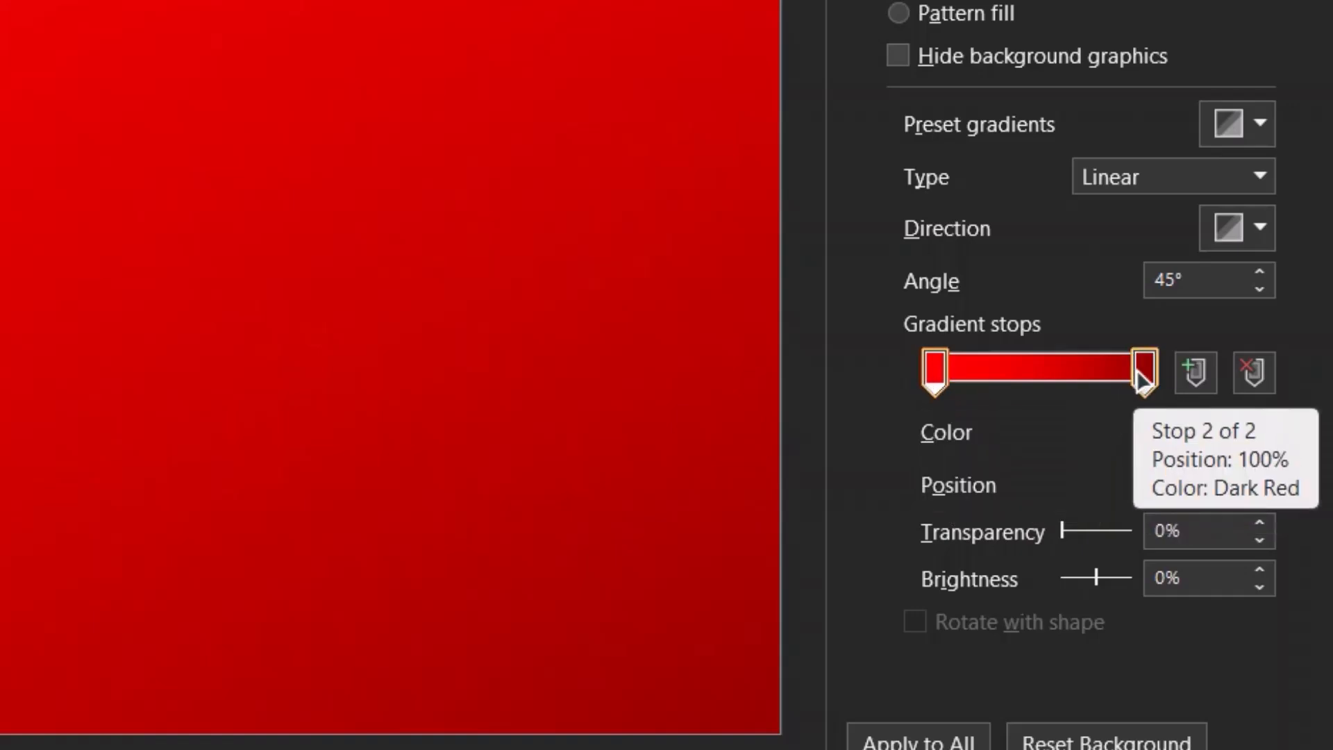
click(1144, 378)
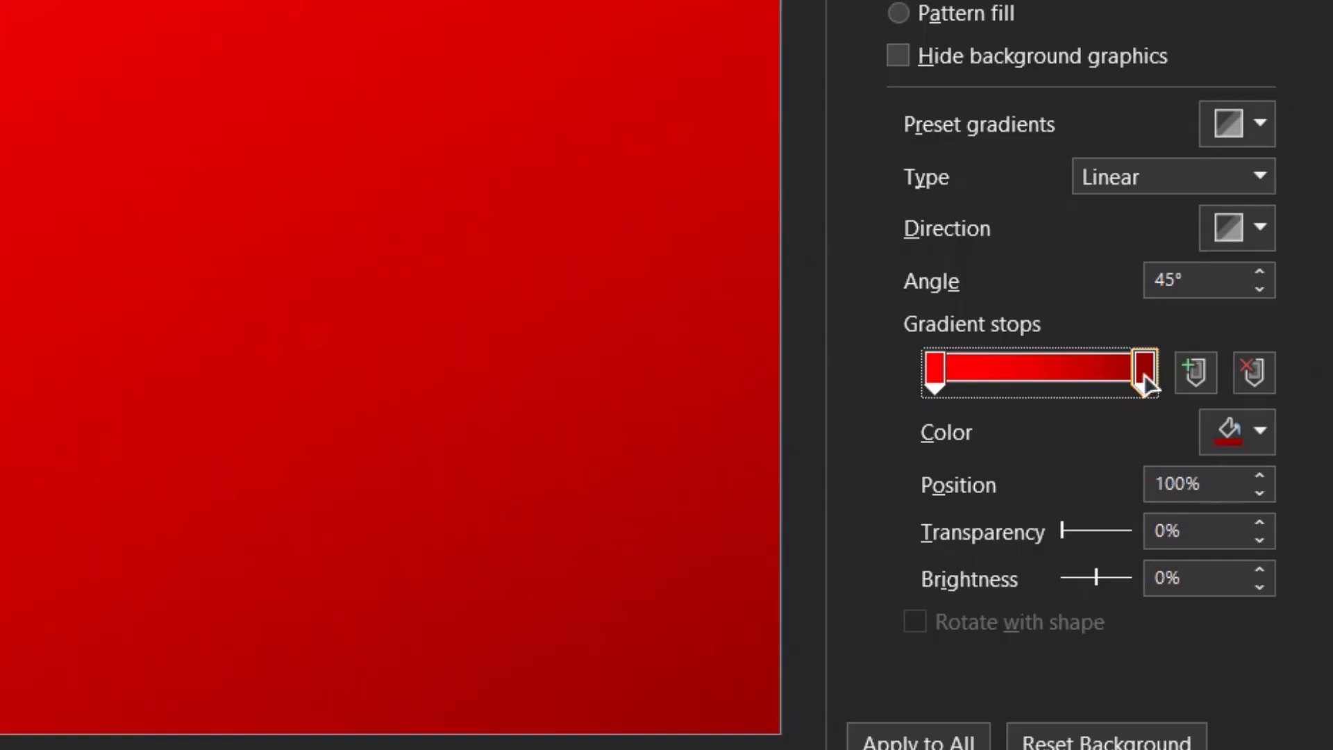
click(1097, 580)
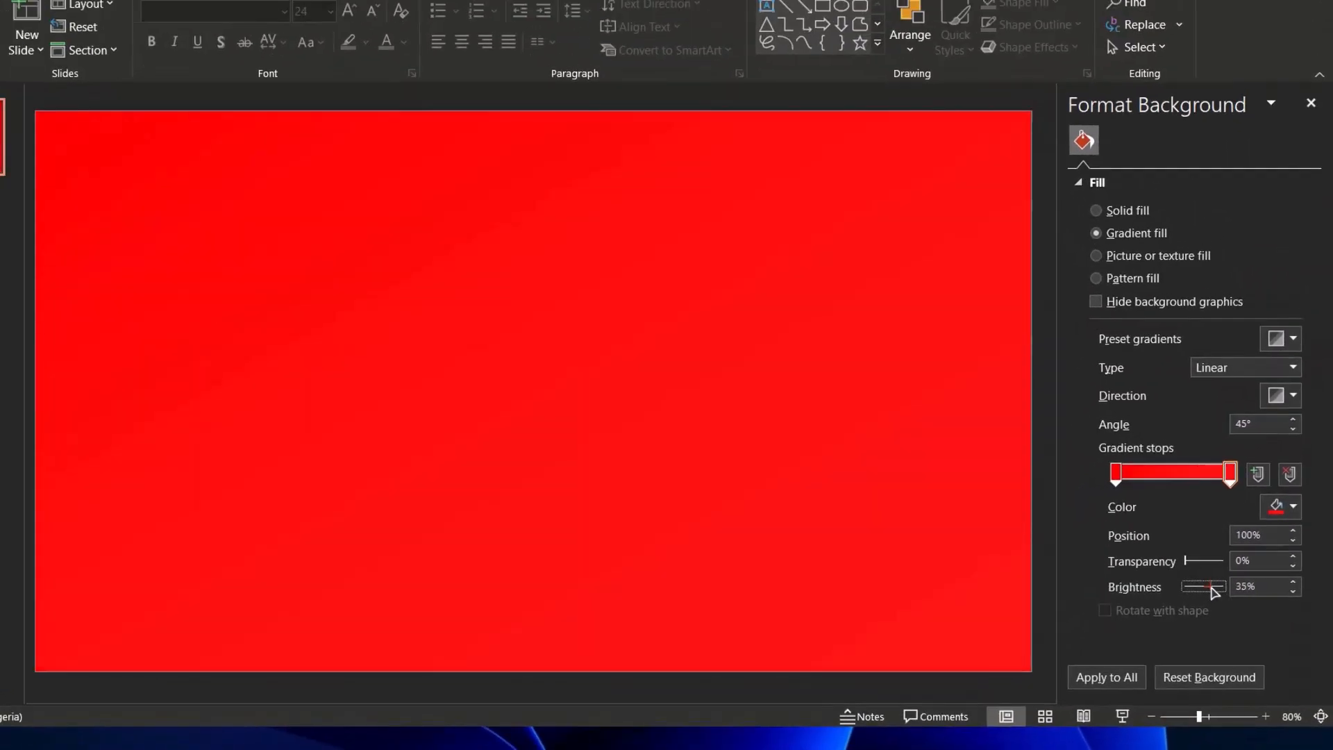
drag(1104, 589, 1132, 587)
drag(1223, 591, 1228, 594)
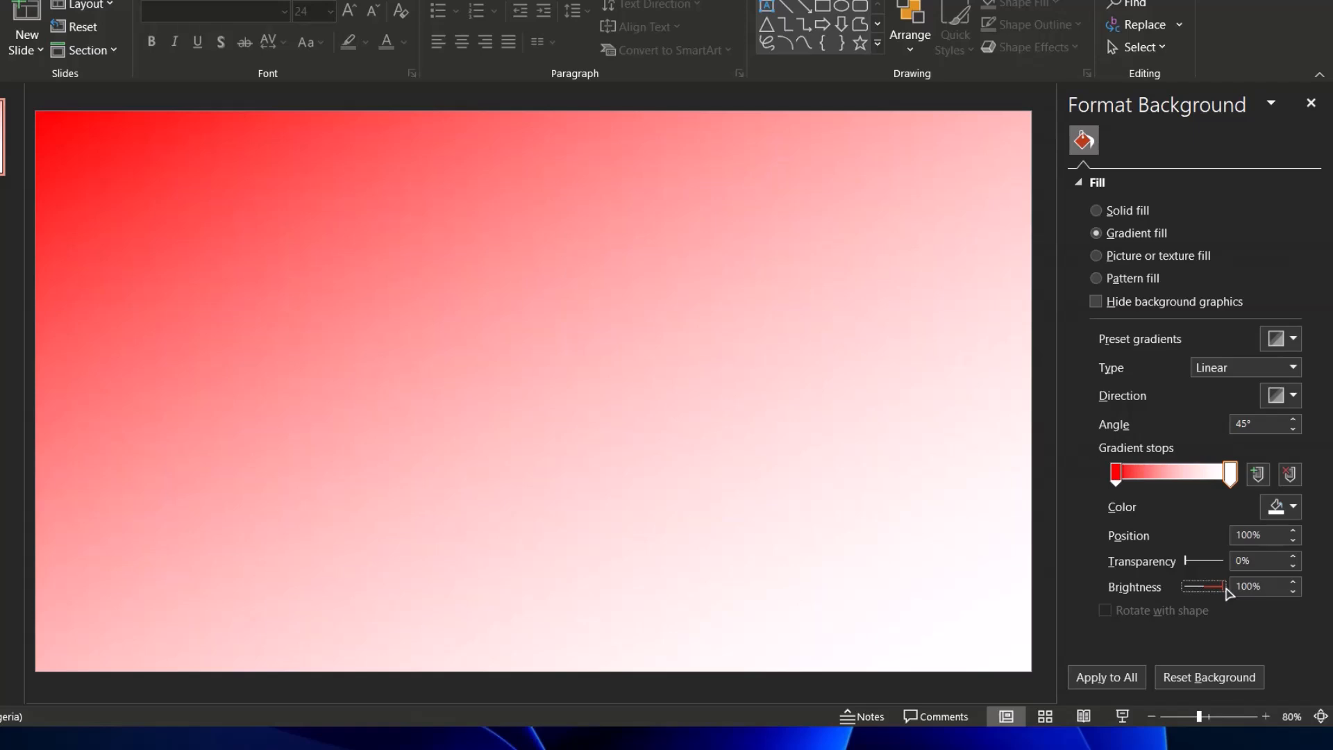
drag(1224, 594, 1180, 596)
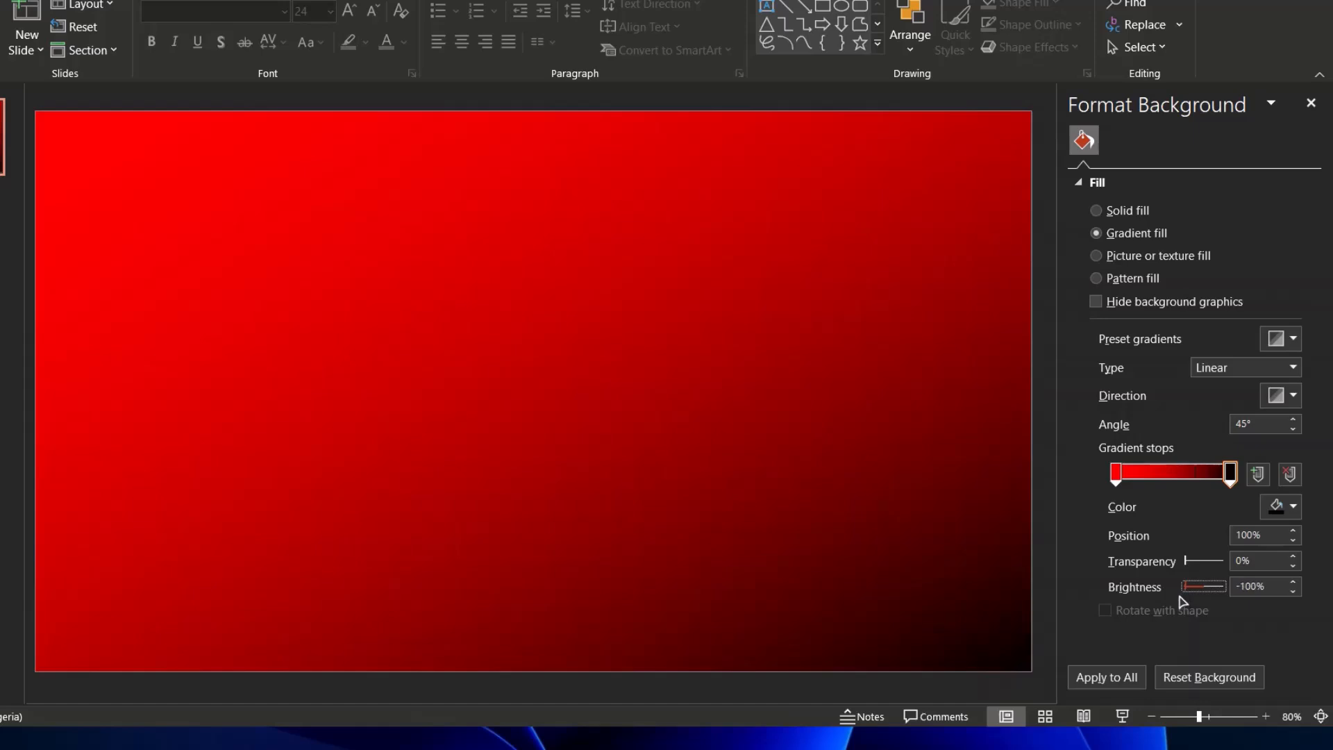
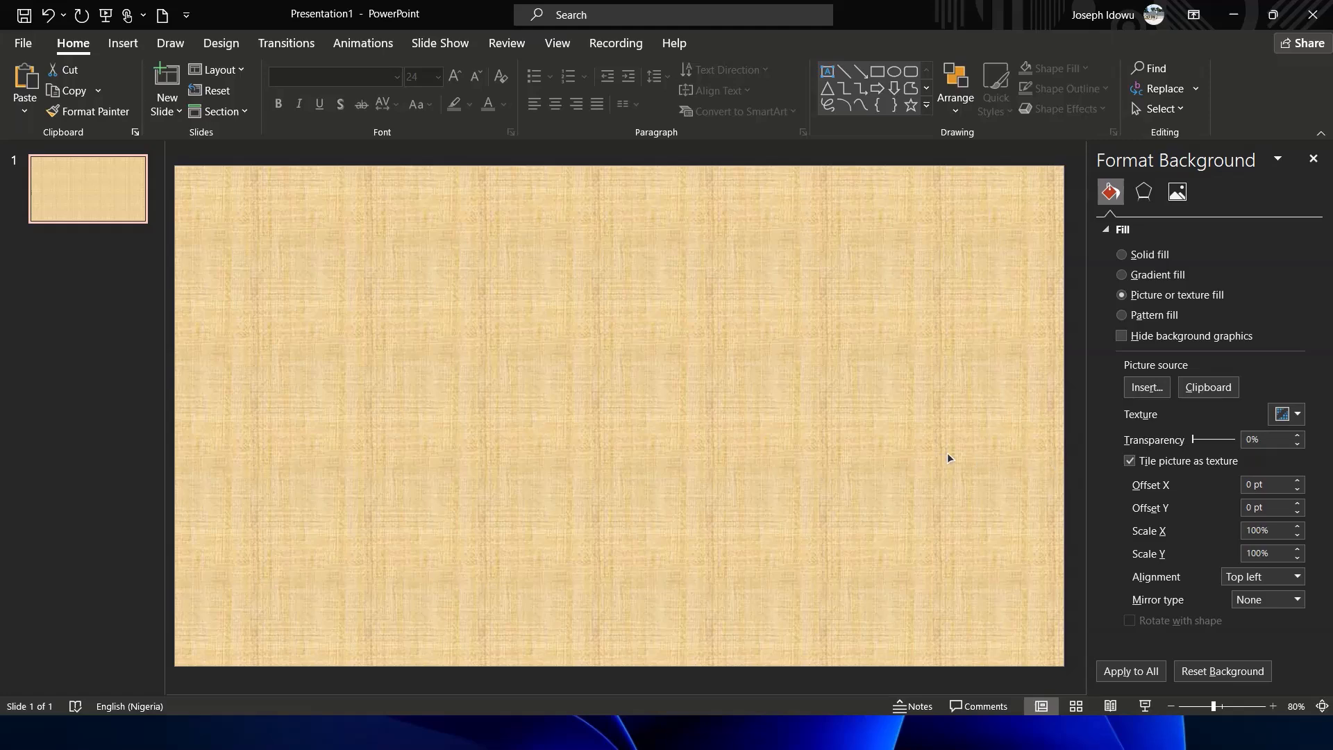
Fill the slide background with the fish fossil texture from the texture gallery
click(1288, 415)
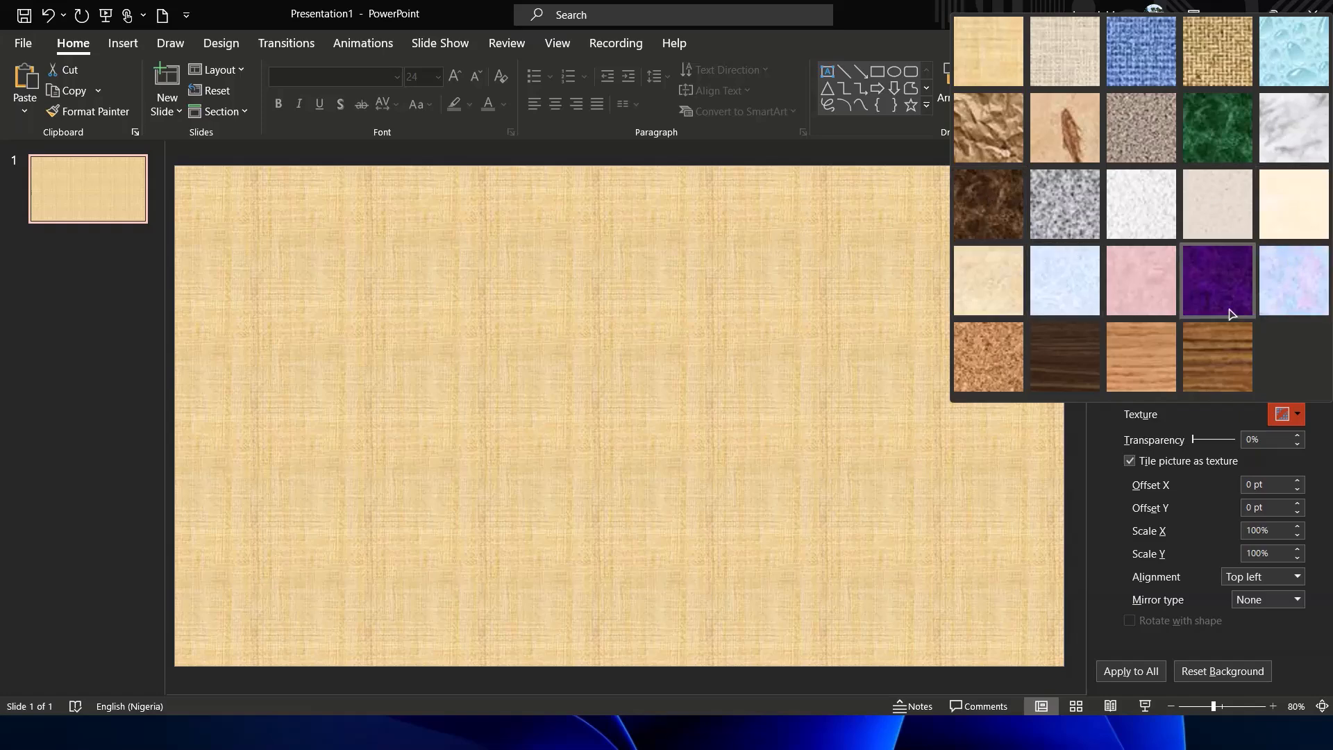
click(984, 117)
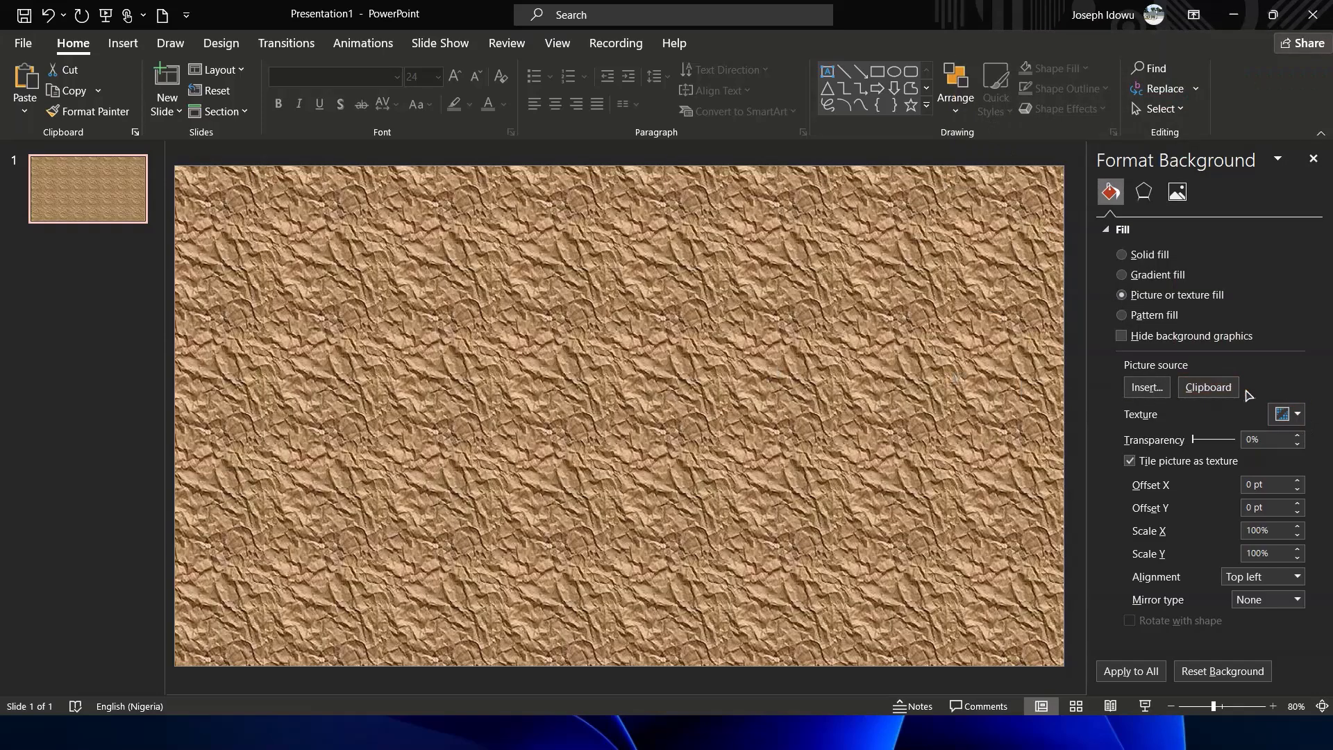
click(1287, 415)
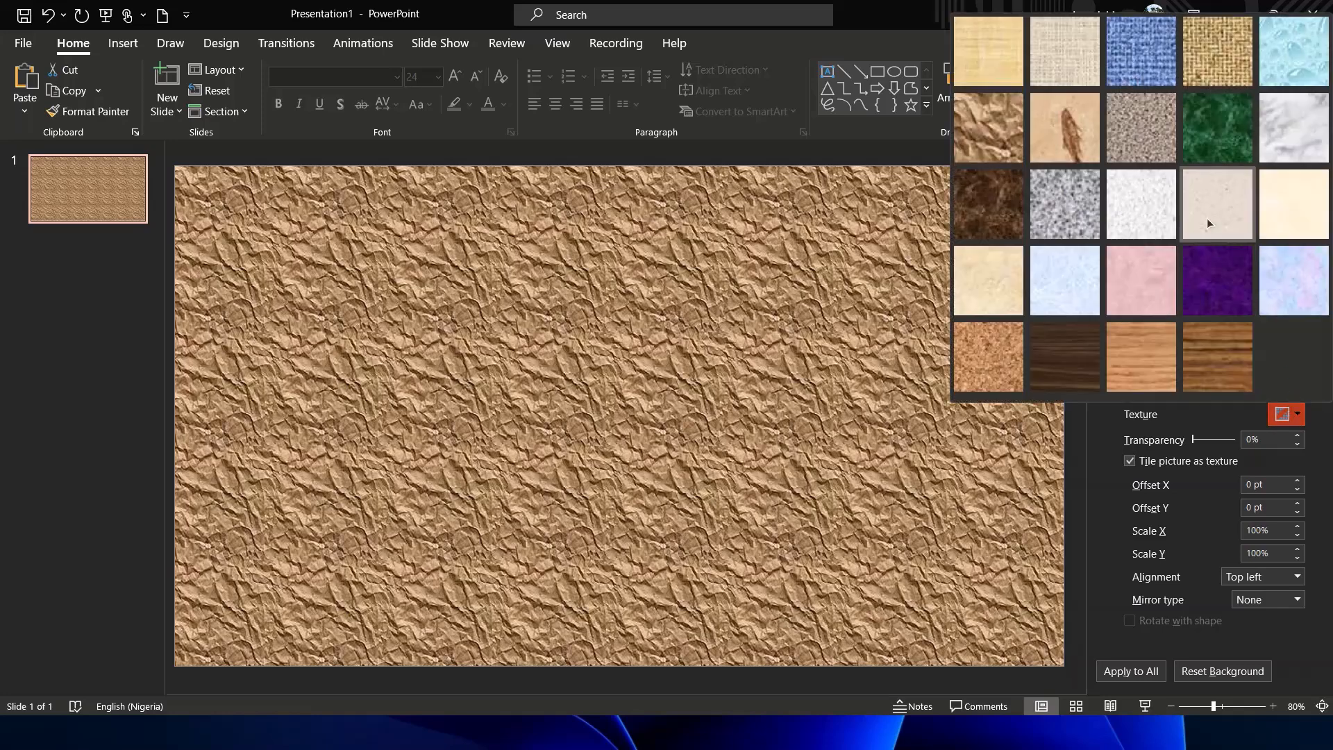
click(1060, 123)
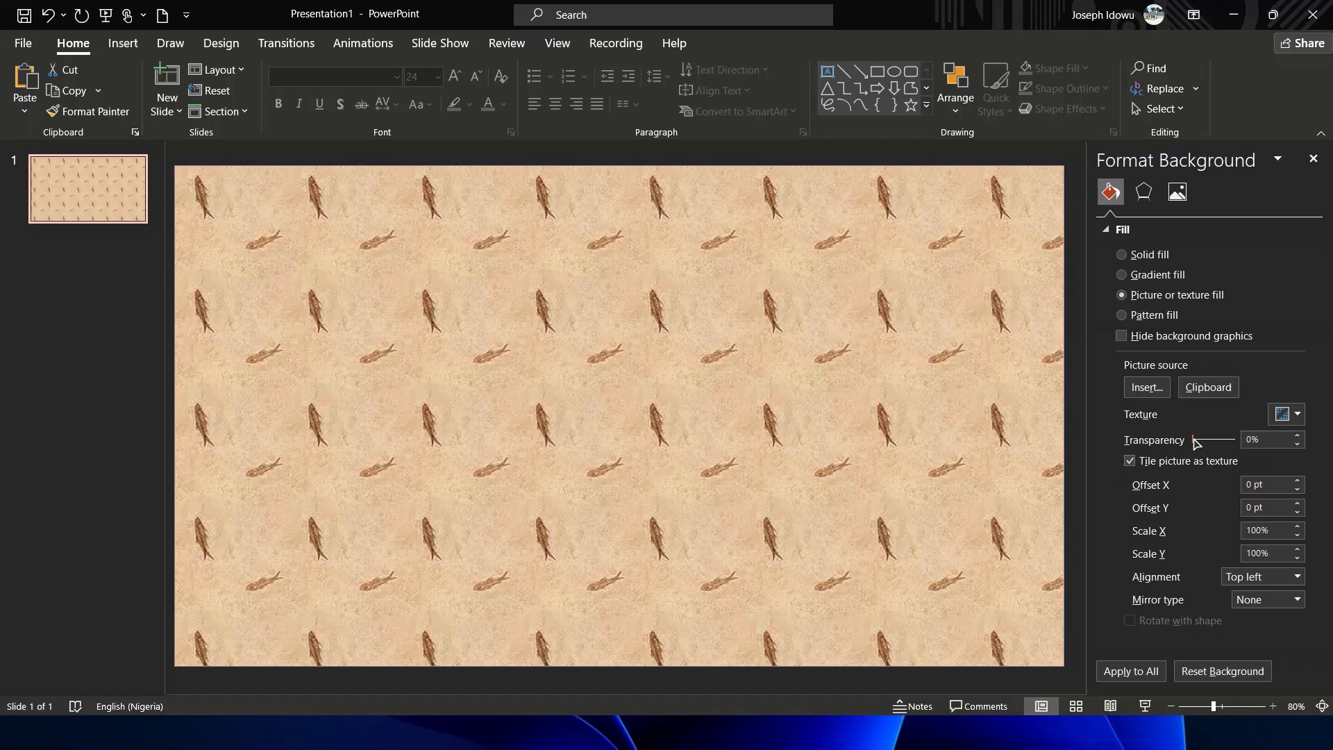
Set the texture's transparency to about 56%
drag(1193, 439, 1230, 443)
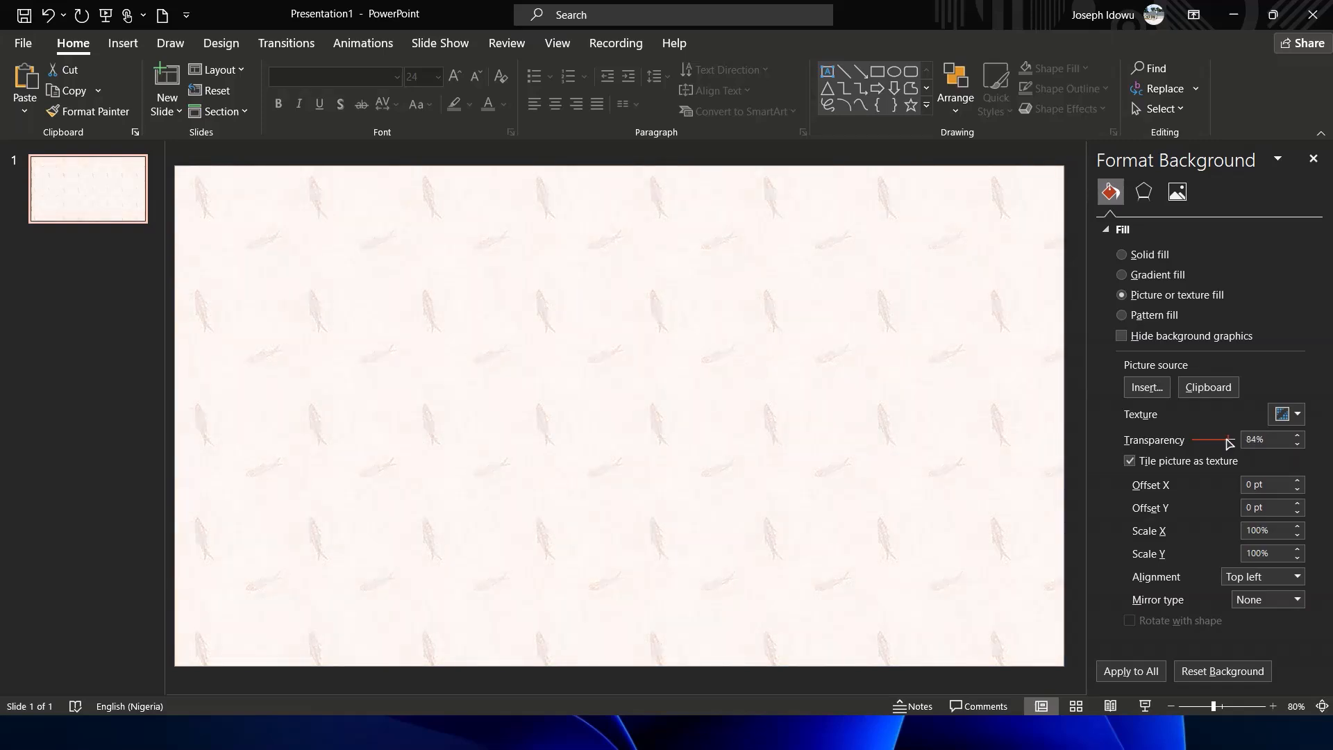
mouse_move(1229, 443)
mouse_down()
mouse_move(1245, 443)
mouse_move(1227, 446)
mouse_up()
drag(1226, 446, 1217, 450)
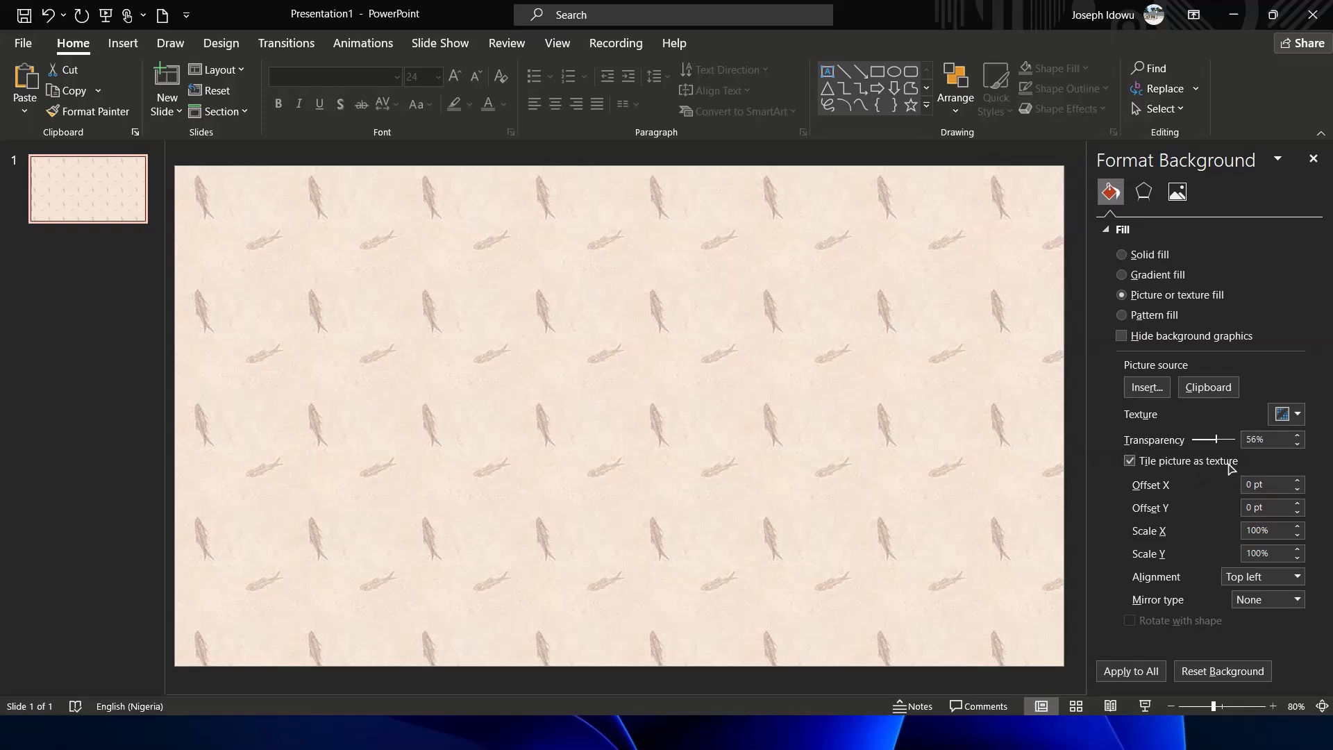
Turn off tiling the picture as texture, then turn it back on
click(1130, 462)
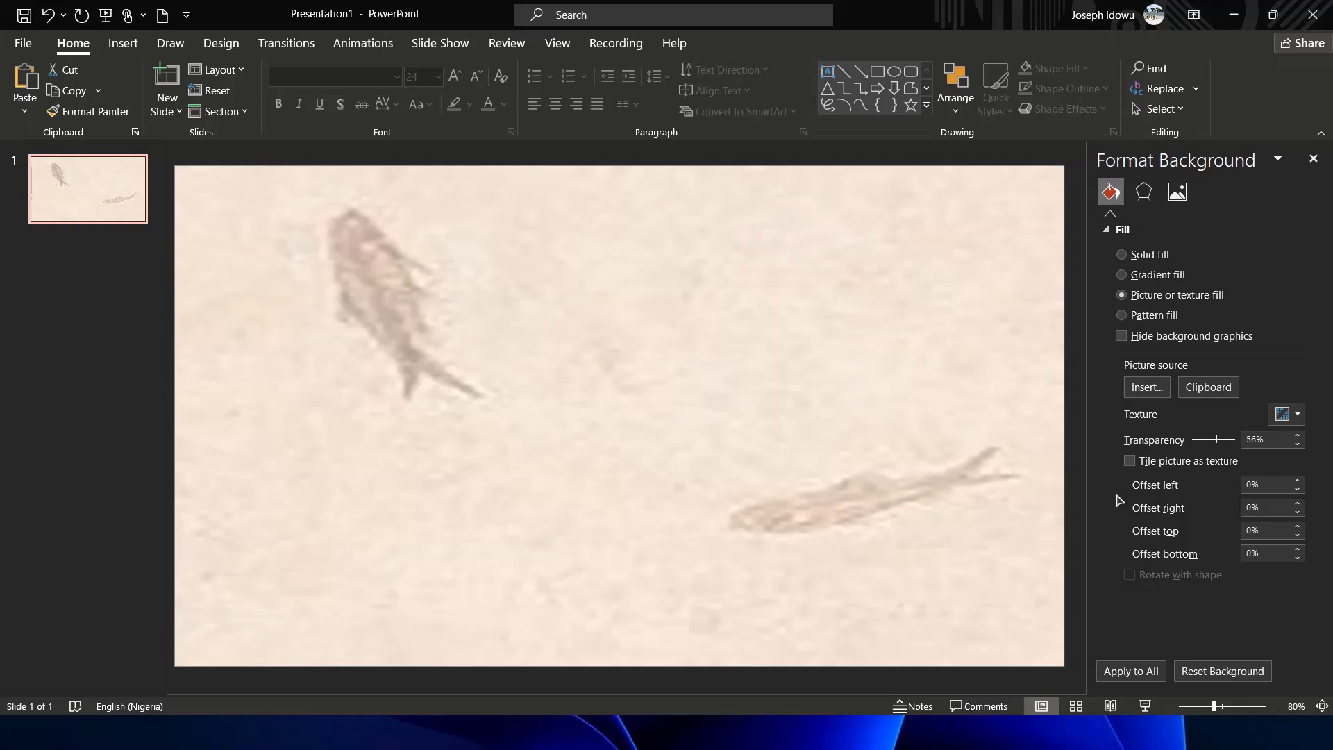
click(1130, 461)
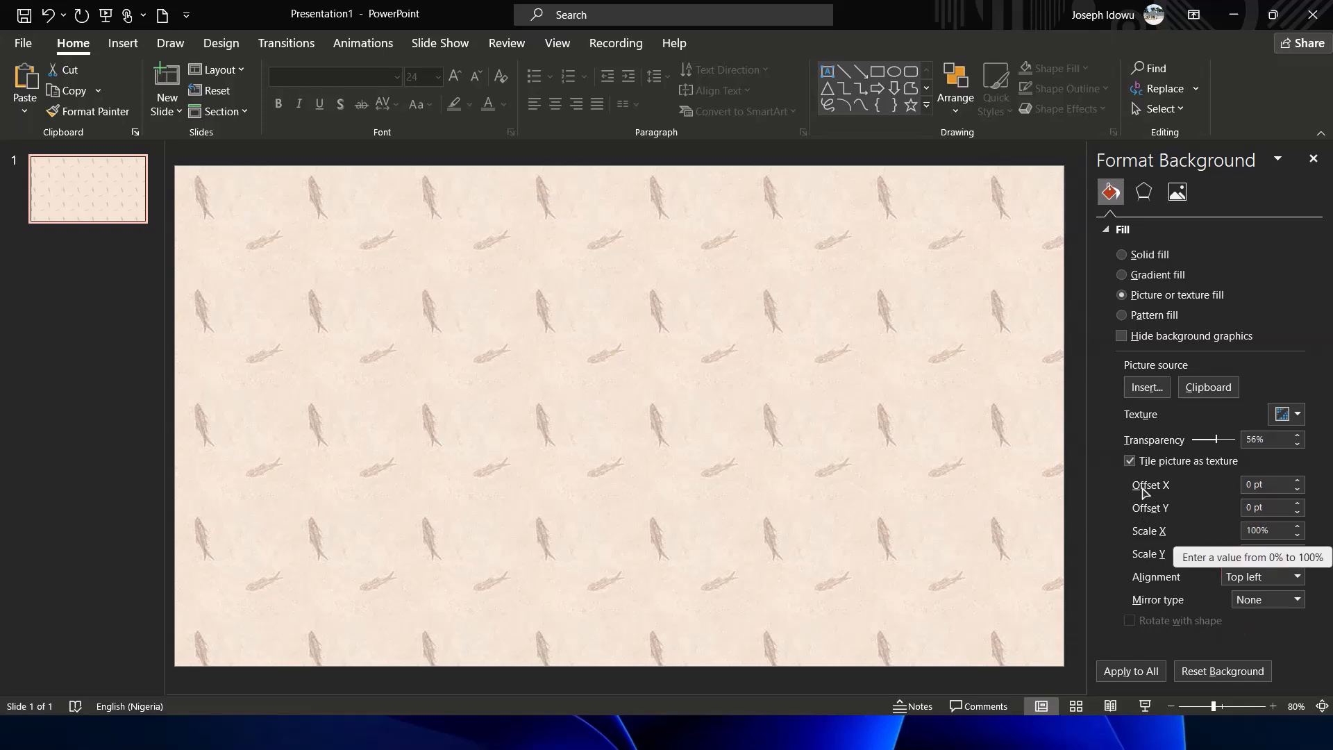
Set the texture's Offset X to 9.5 pt and Offset Y to -18.5 pt
click(1299, 482)
click(1299, 482)
click(1299, 482)
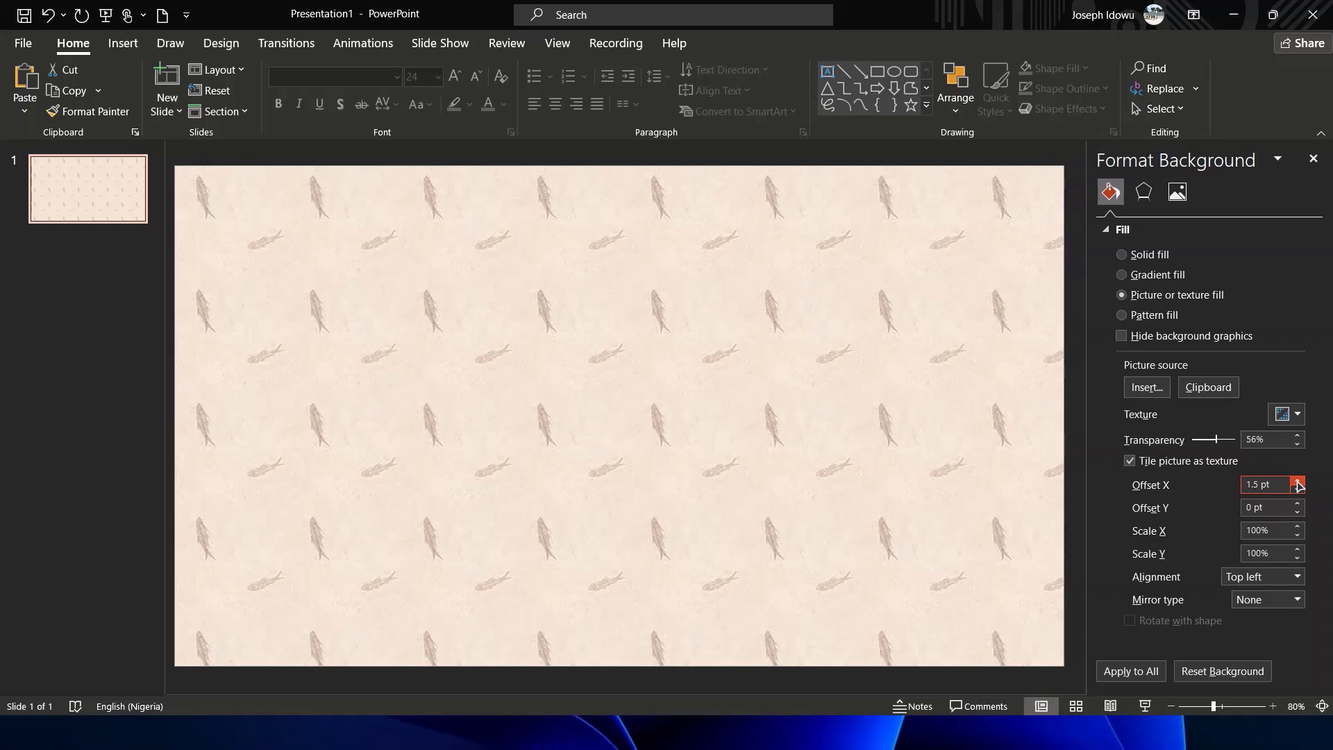
drag(1298, 484, 1298, 484)
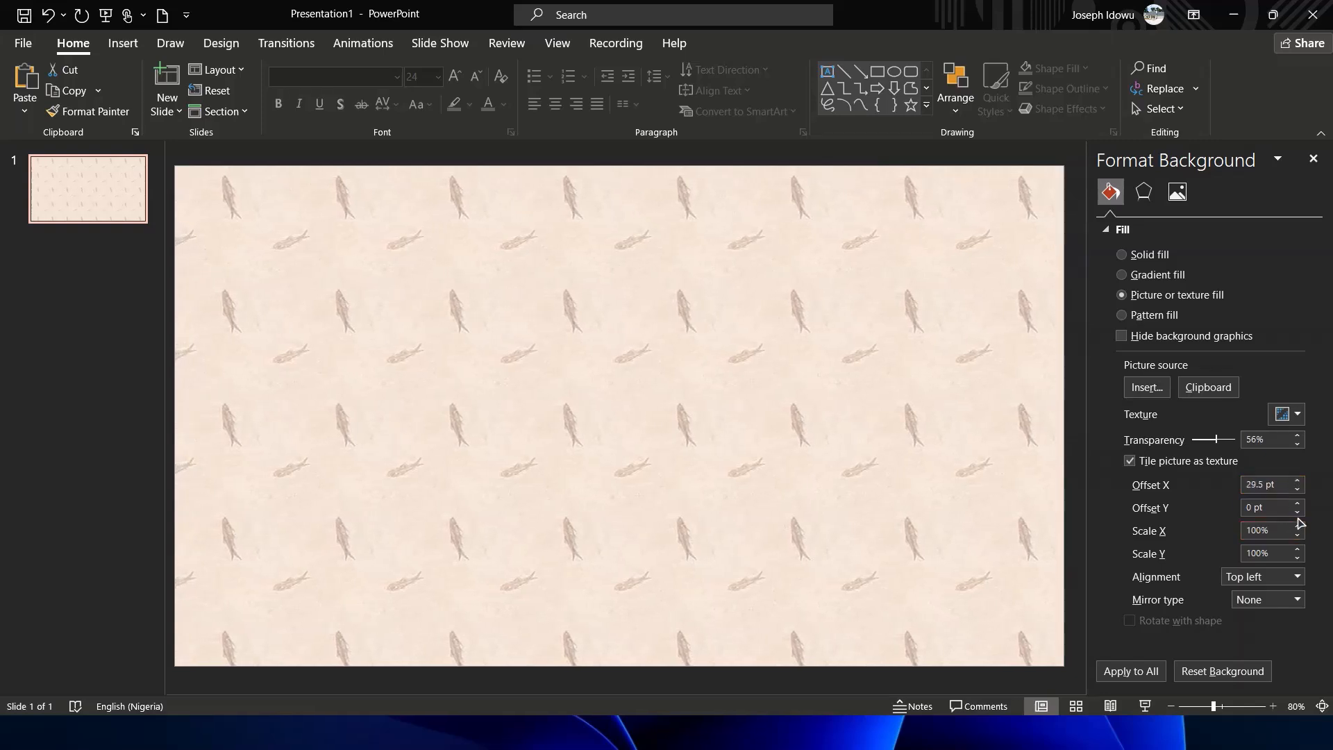
drag(1298, 491, 1298, 490)
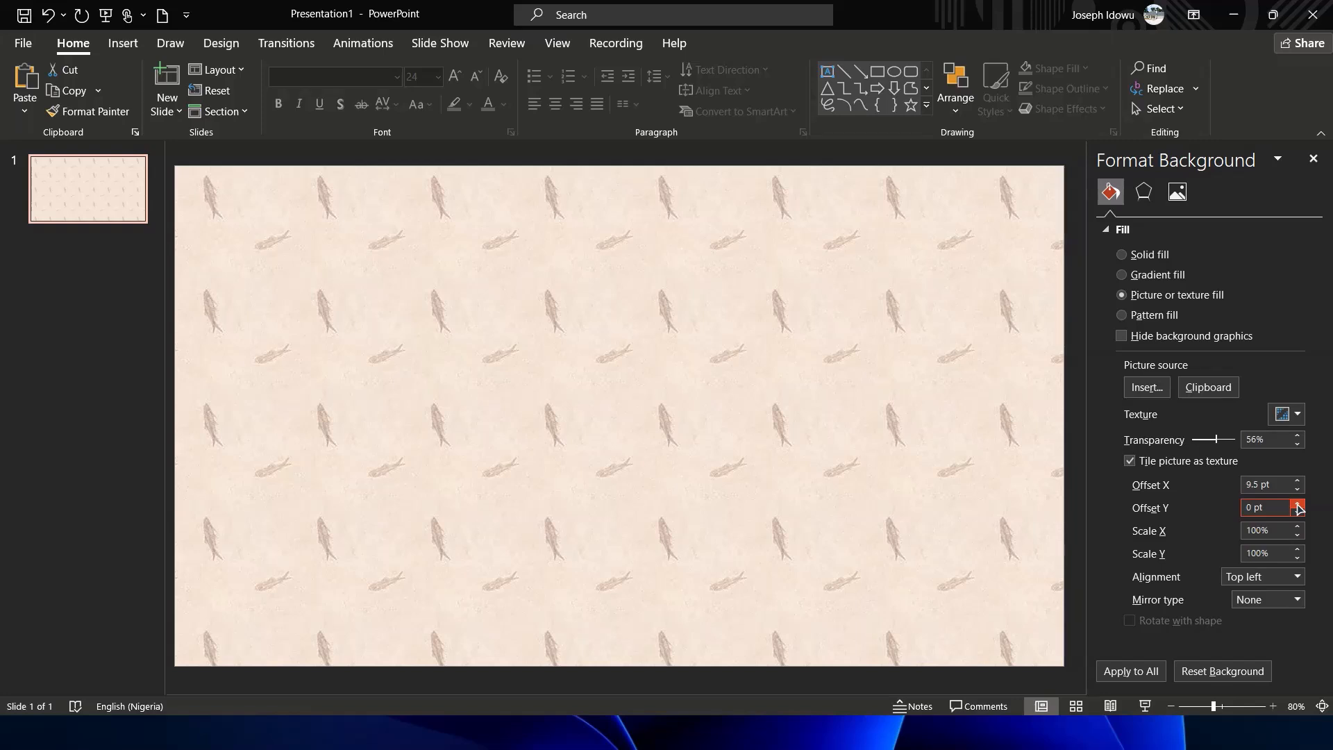
drag(1298, 504, 1298, 515)
click(1298, 515)
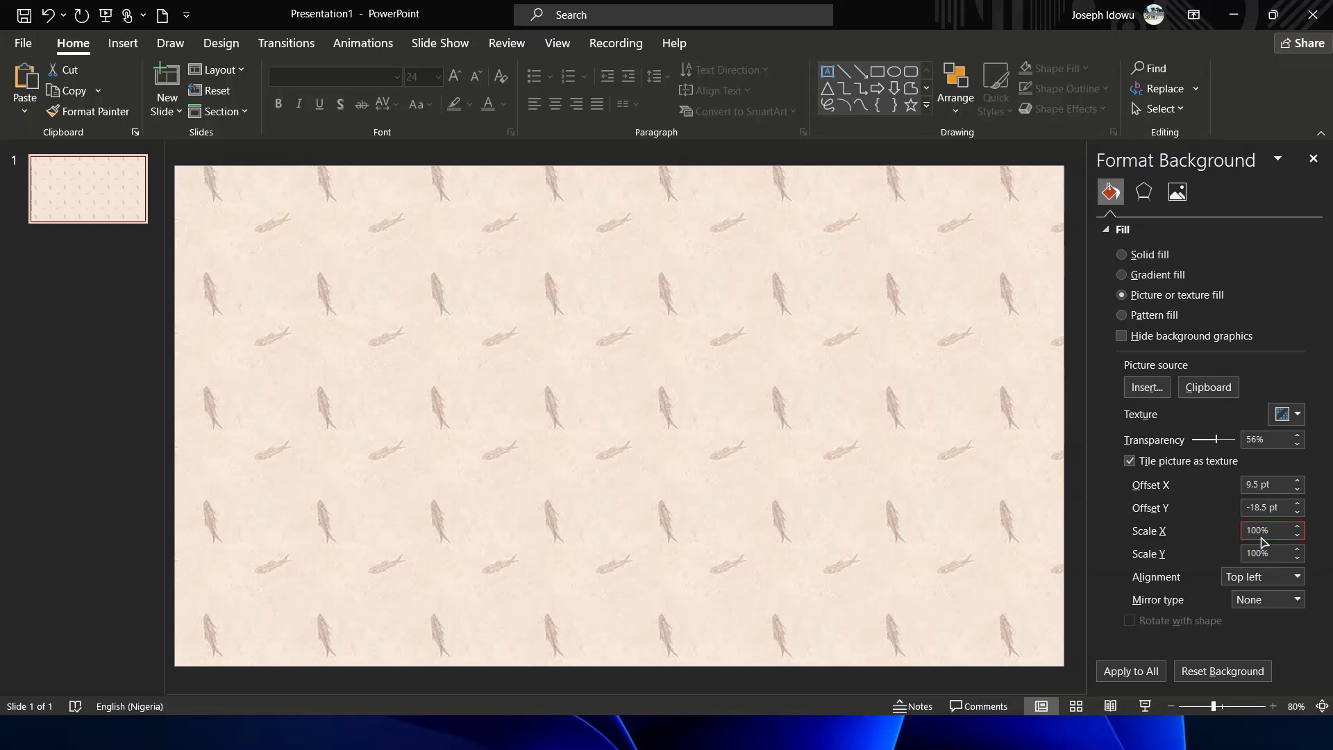
Set the texture's Scale X and Scale Y to 50%
drag(1278, 531, 1220, 540)
text(5)
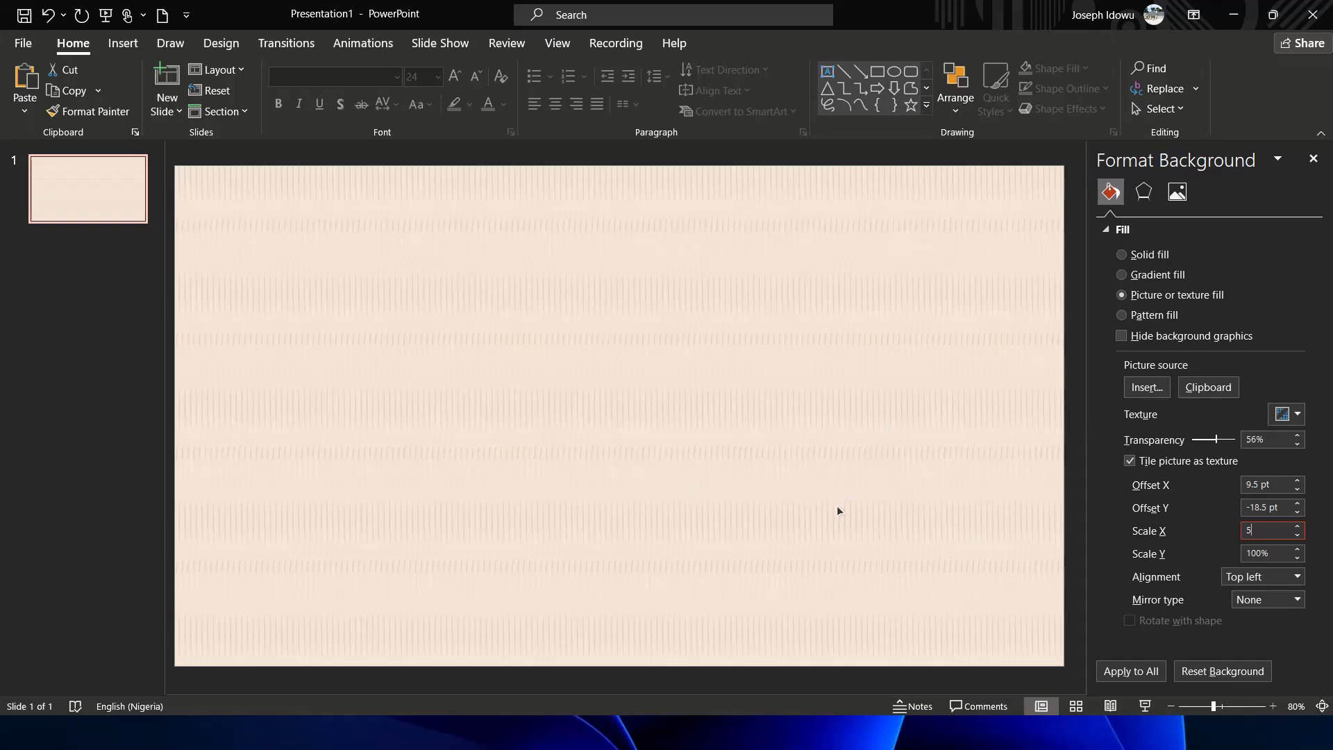
text(0)
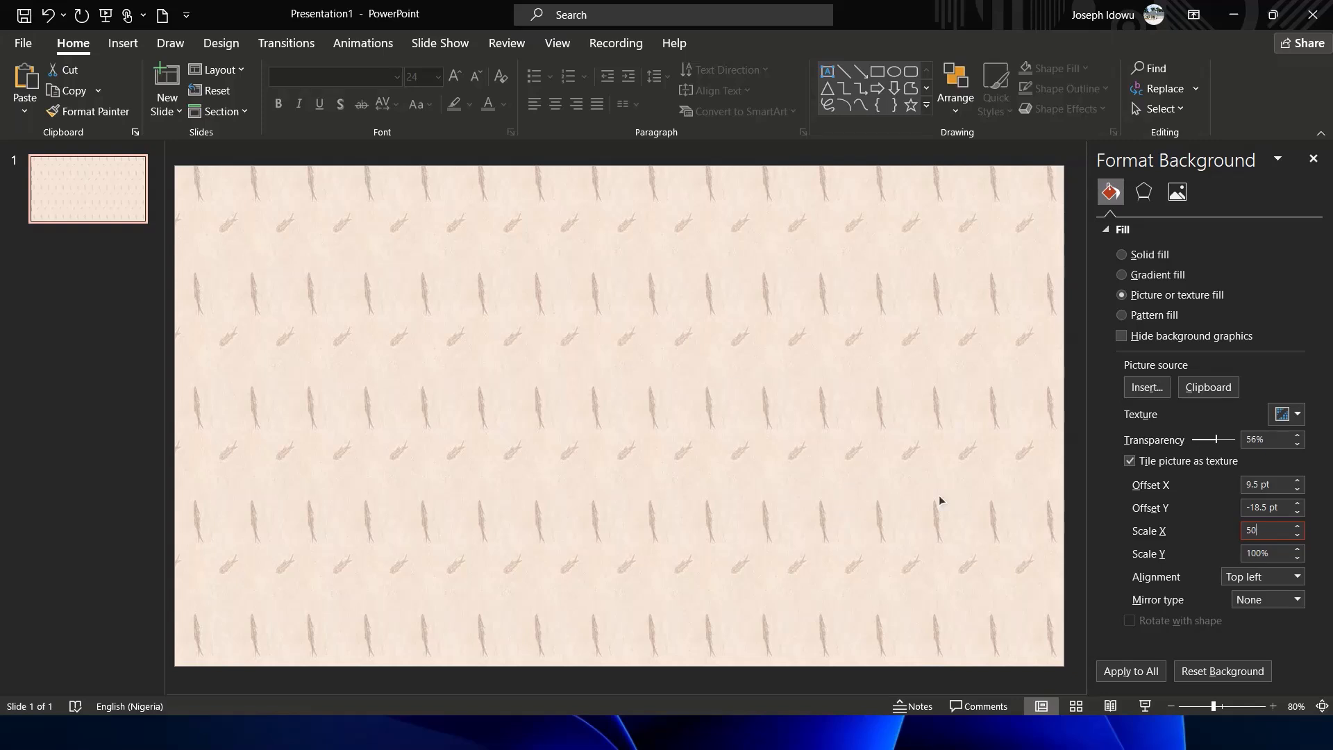
key(Tab)
text(5)
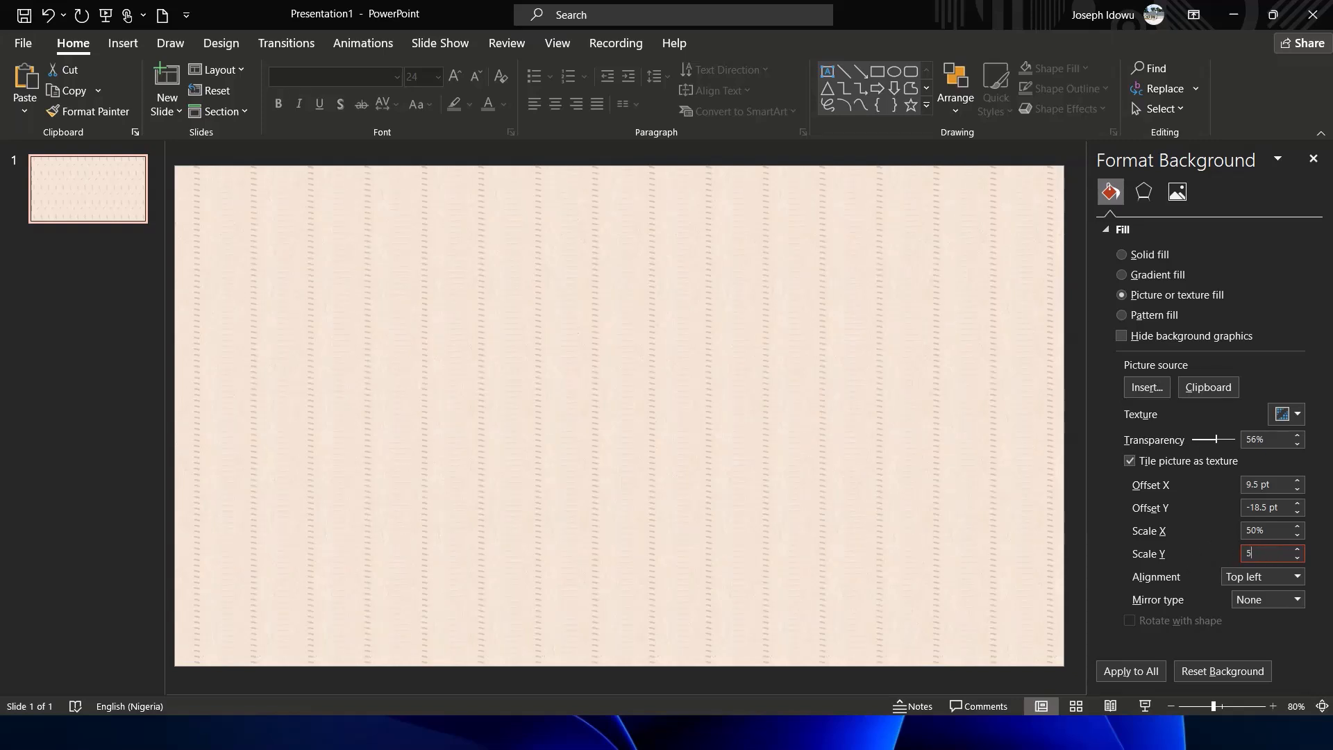
text(0)
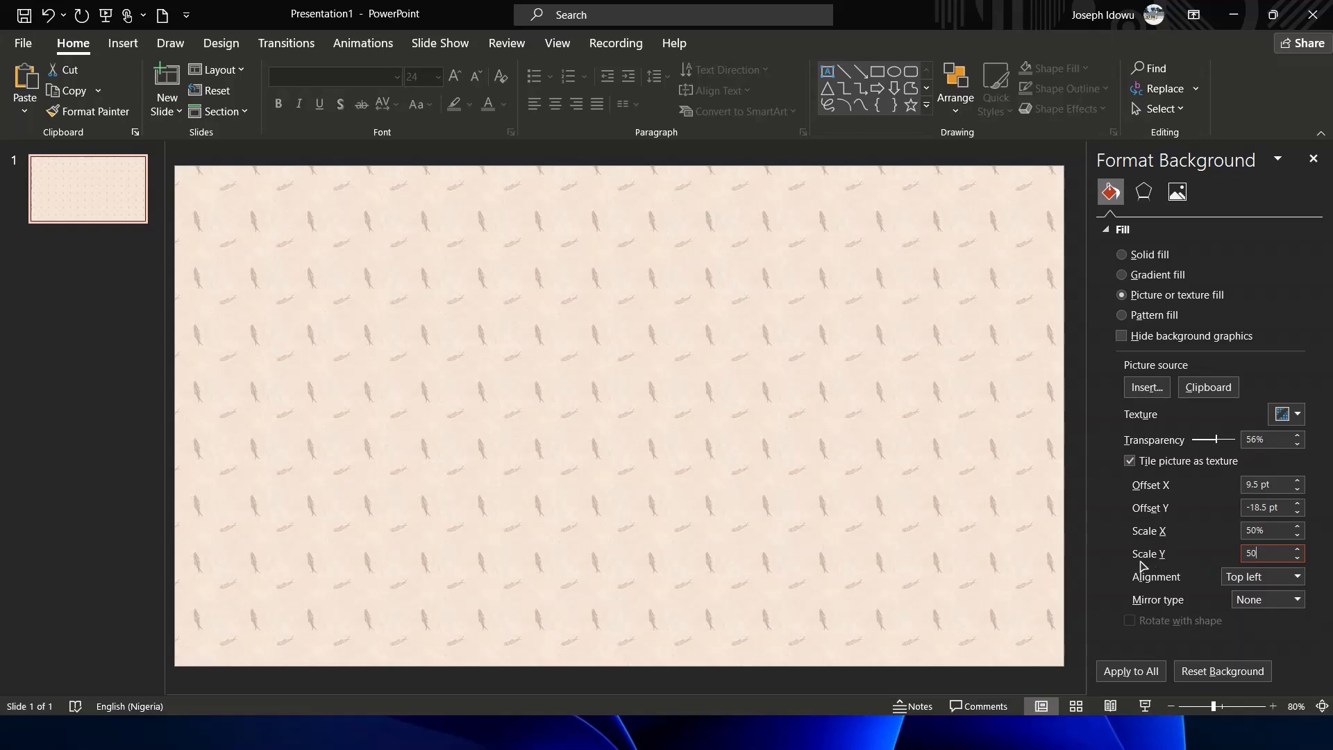
drag(1277, 531, 1247, 531)
click(1284, 550)
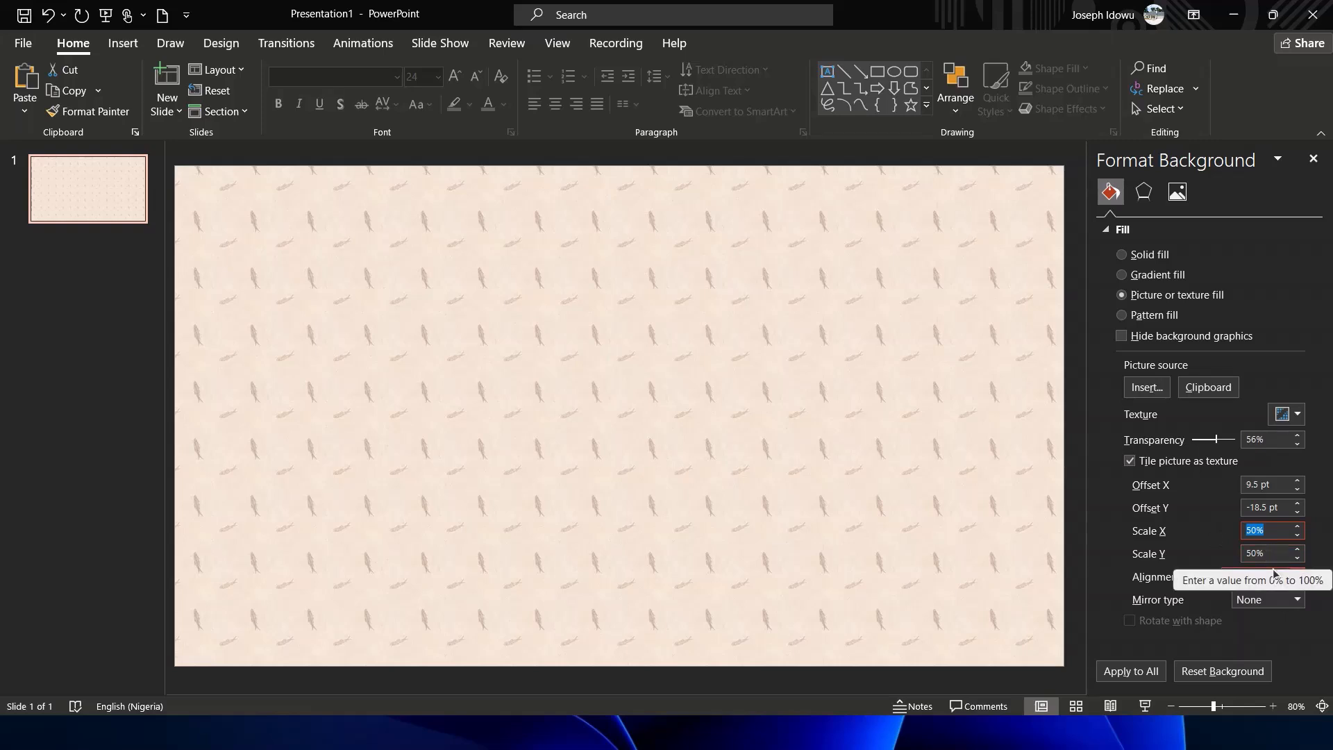
click(1272, 530)
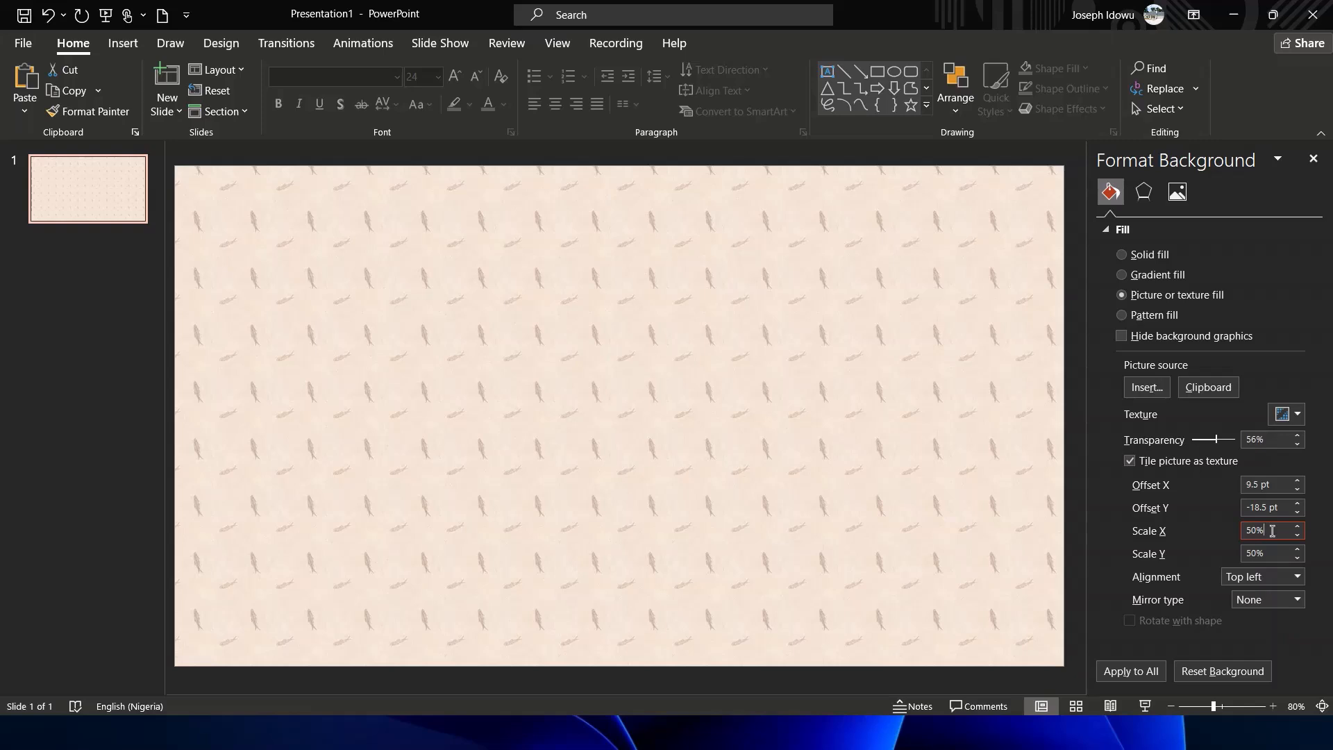
click(1268, 553)
Set the texture alignment to Center, trying Top and Bottom right first
click(1328, 570)
click(1235, 582)
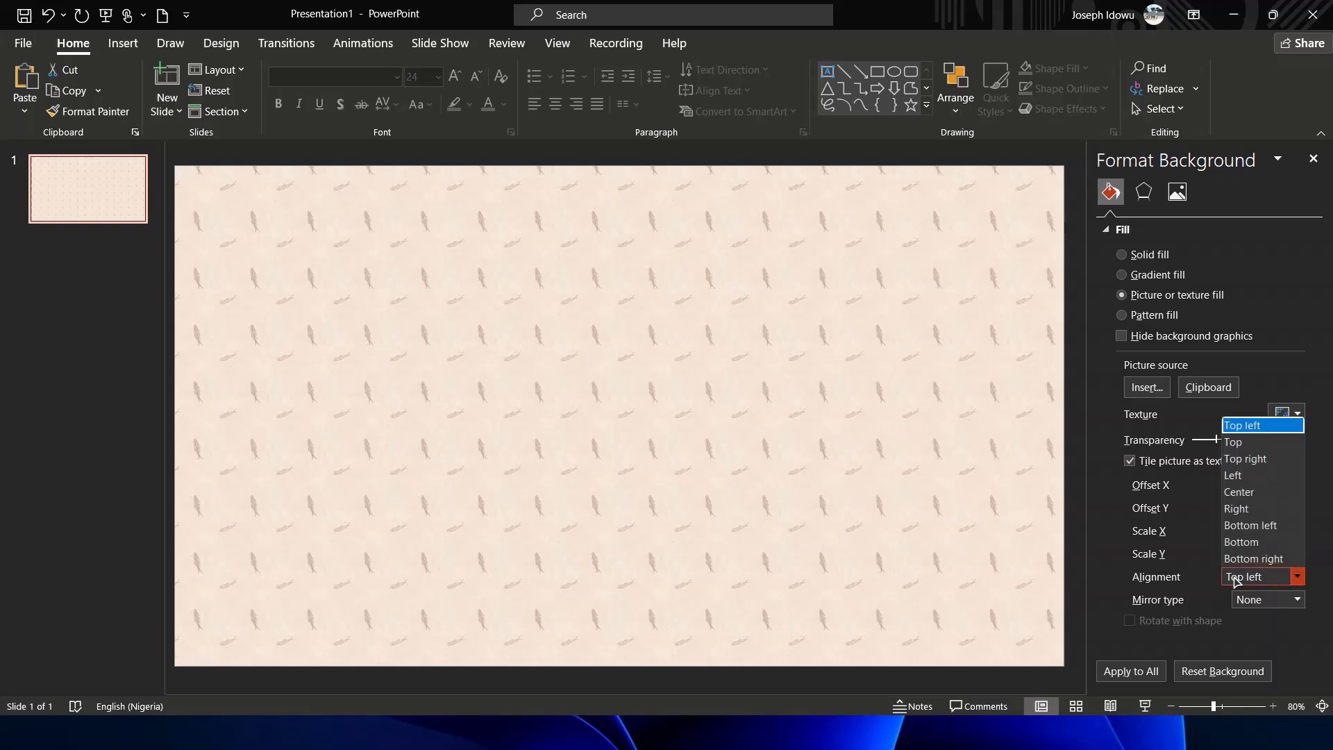
click(1235, 443)
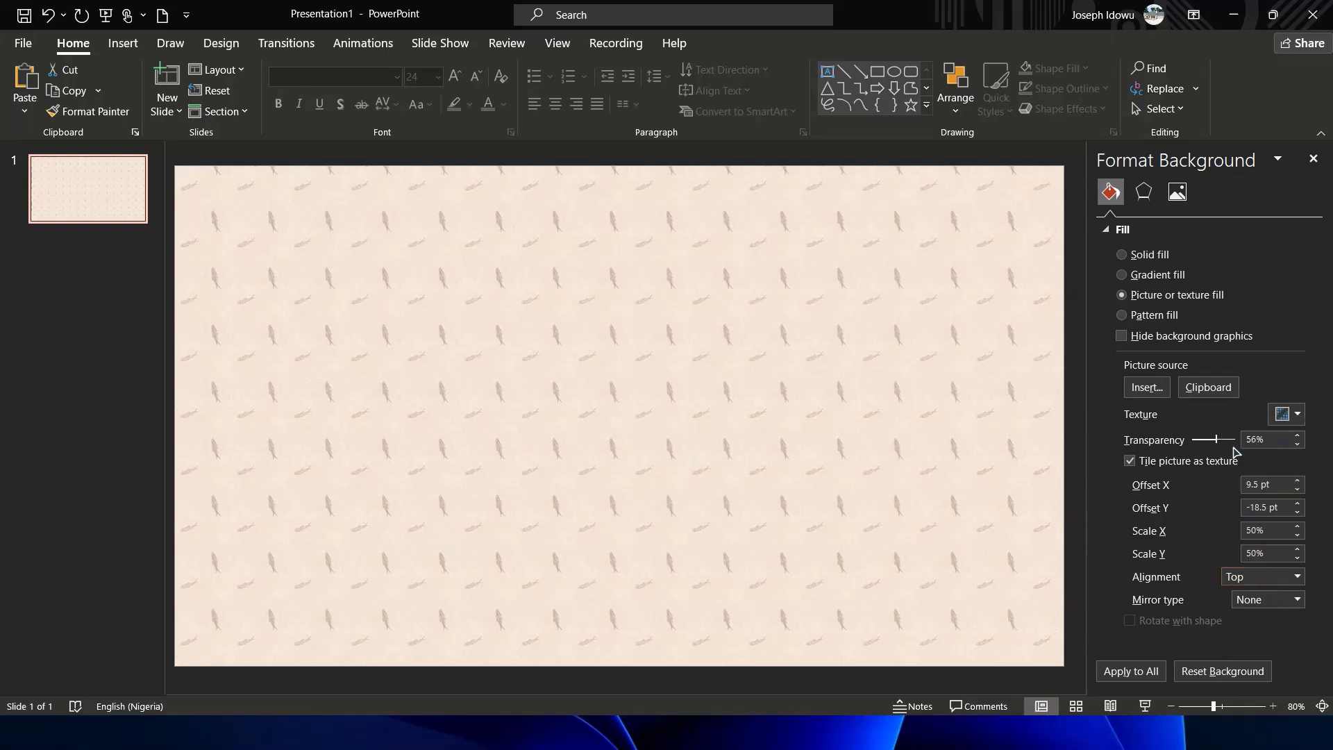
click(1261, 579)
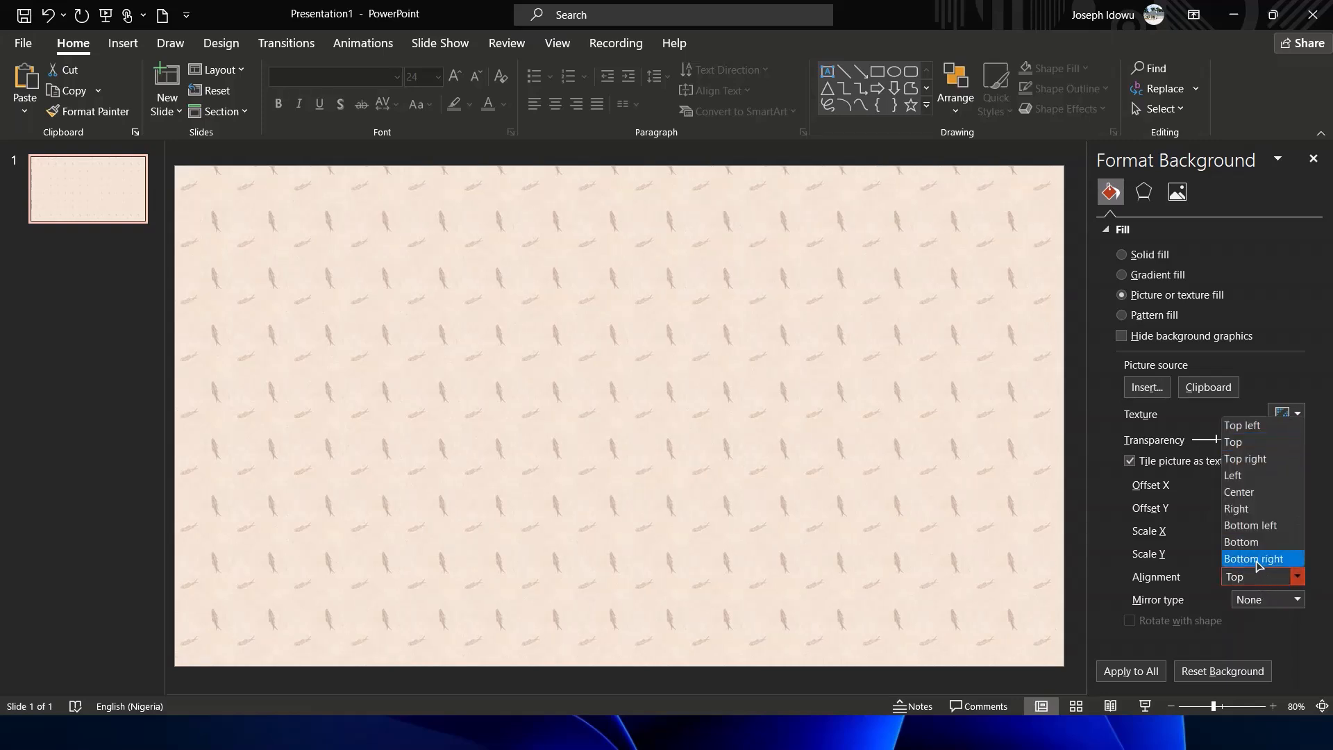
click(1257, 561)
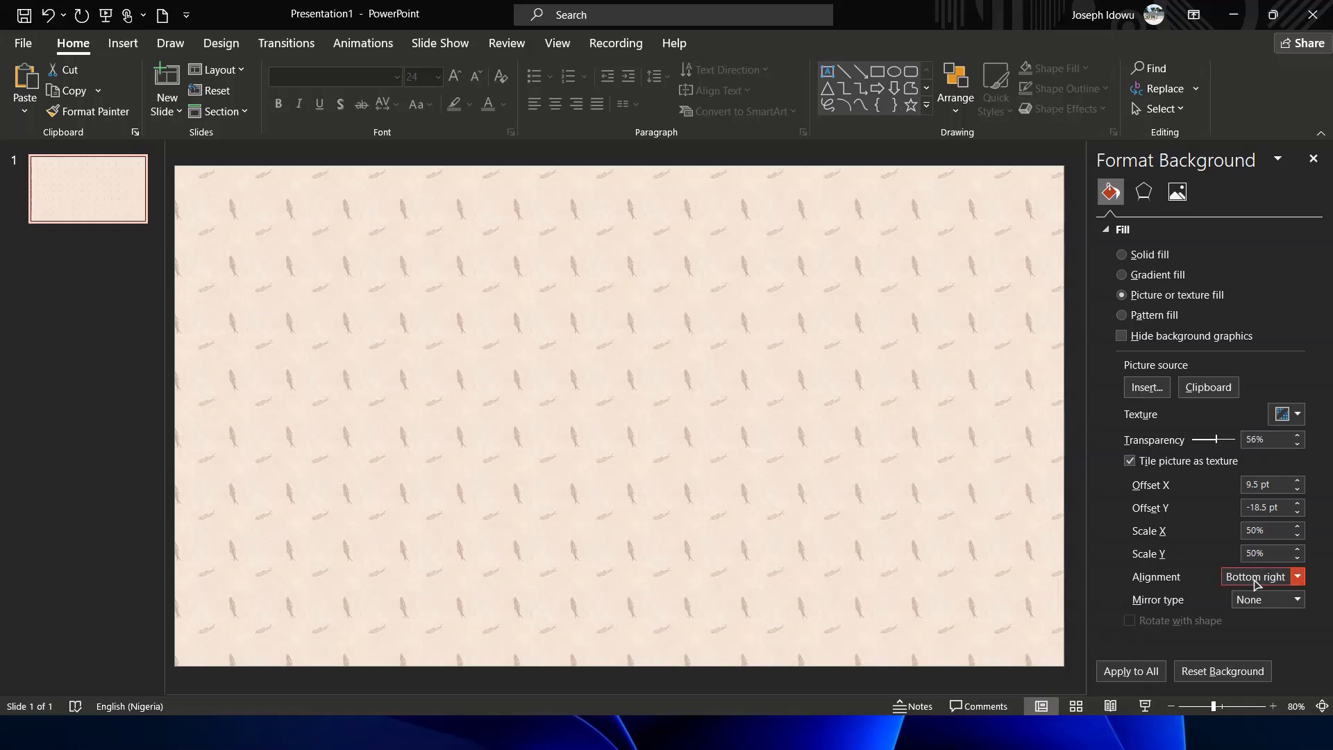
click(1260, 584)
click(1258, 494)
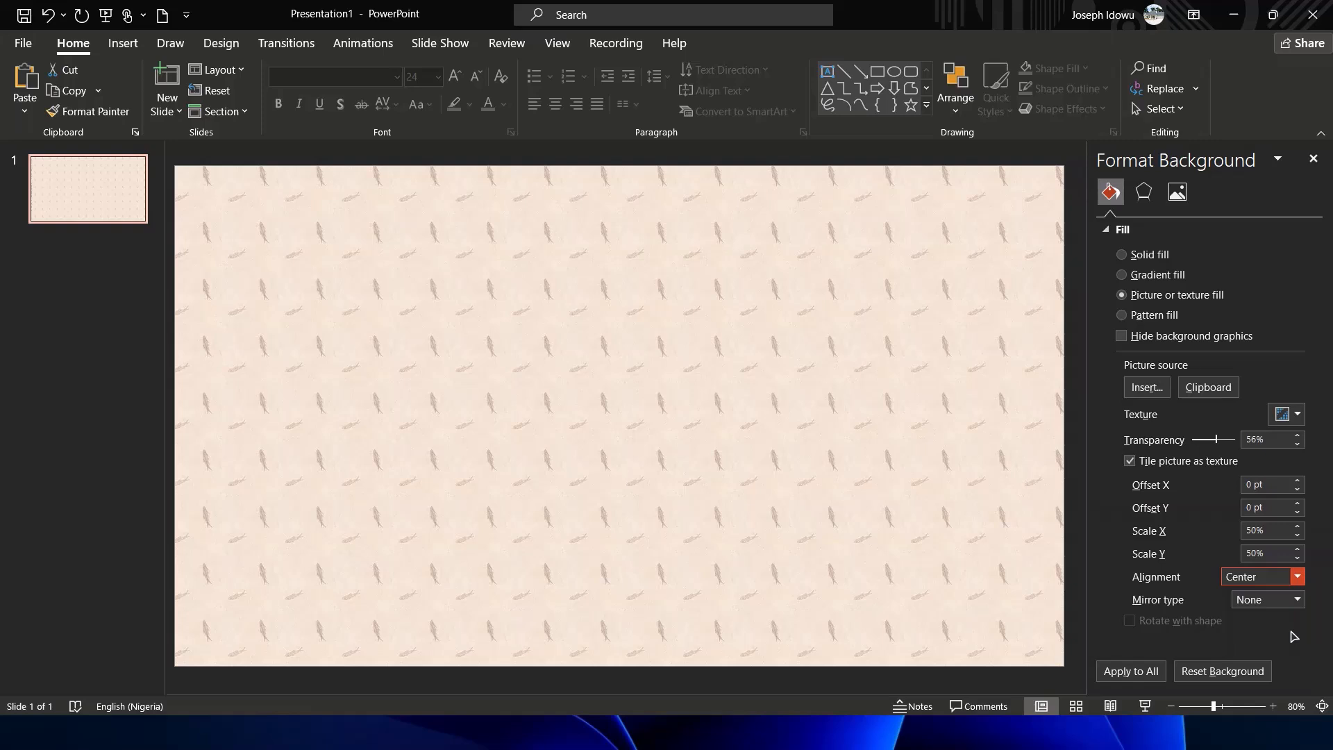
Set the mirror type to Both and apply the background to all slides
click(1270, 604)
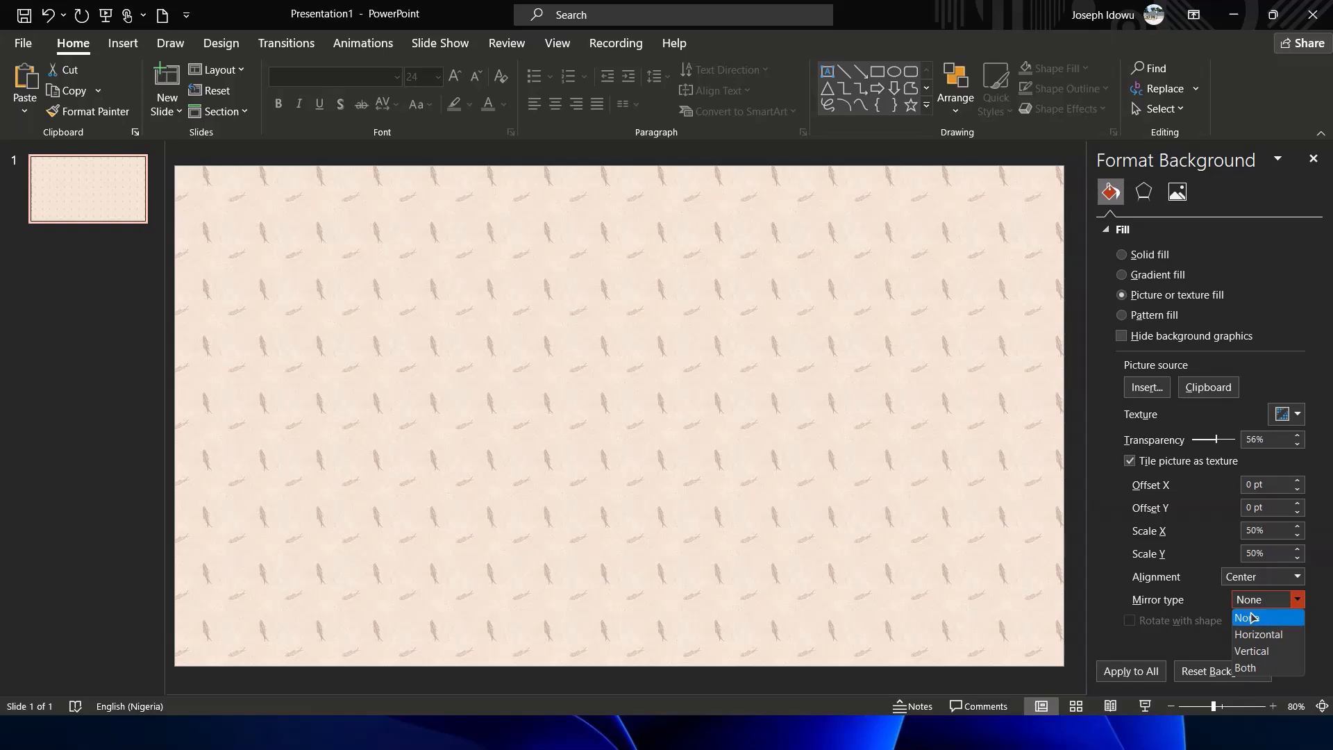
click(1269, 636)
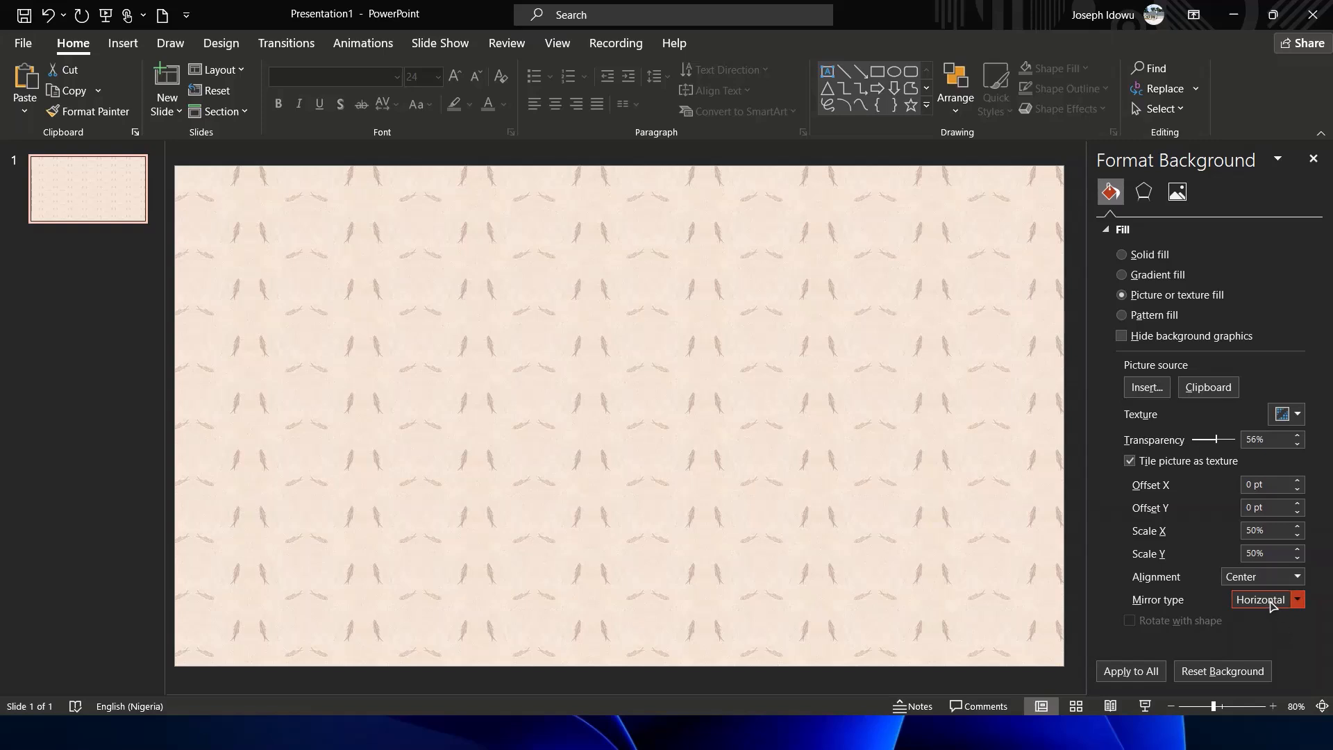
click(1297, 600)
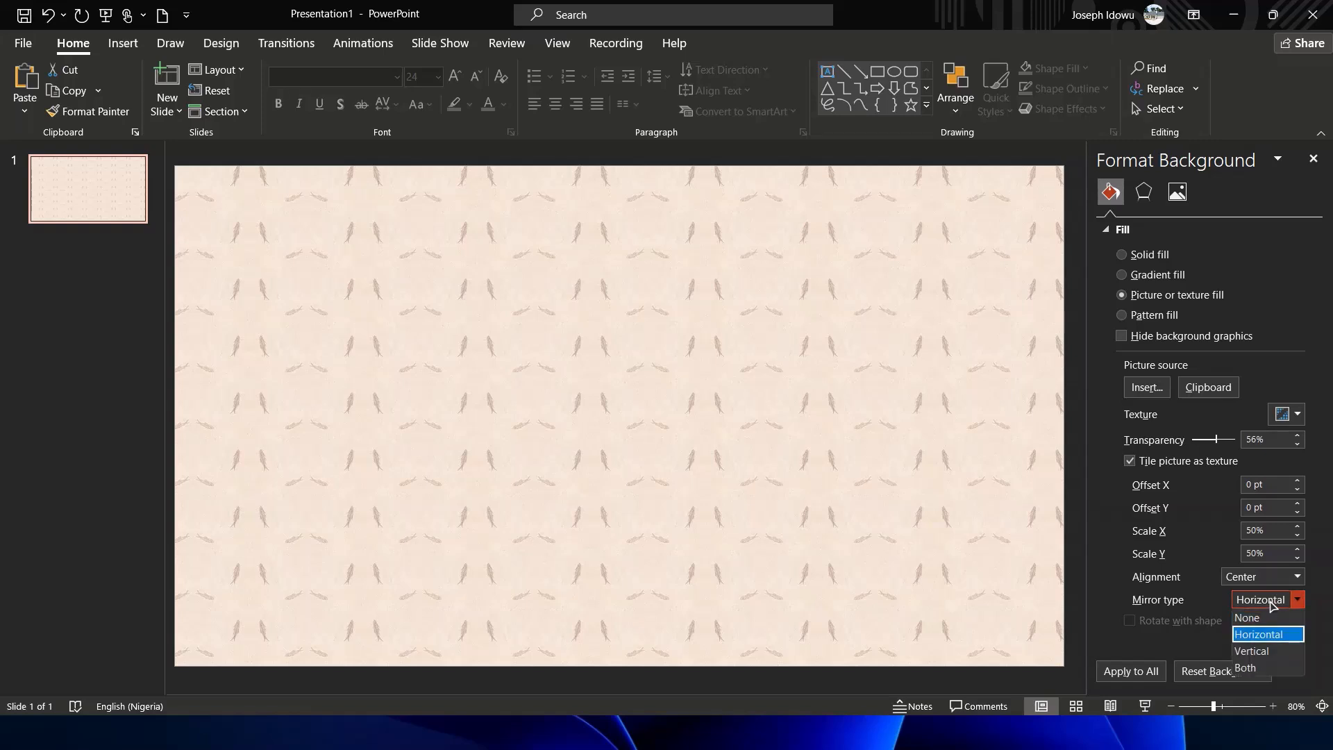
click(1271, 653)
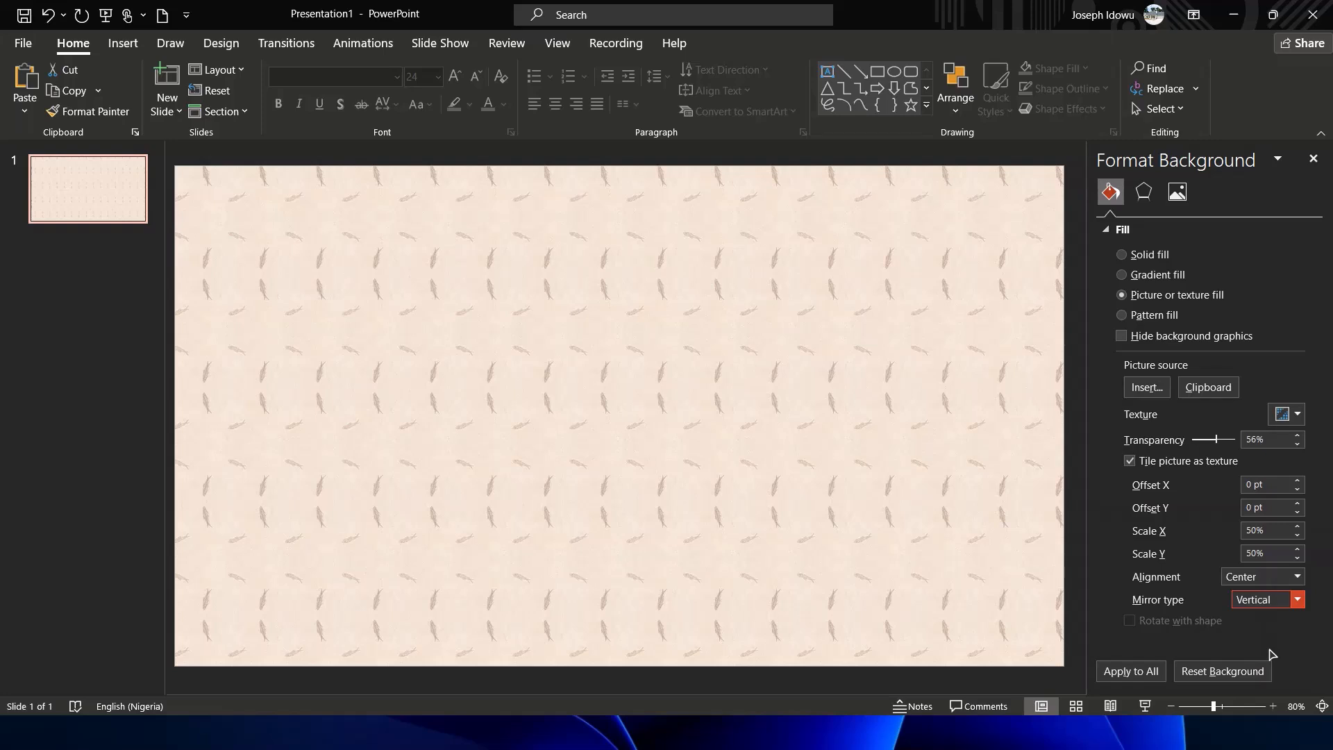
click(1282, 601)
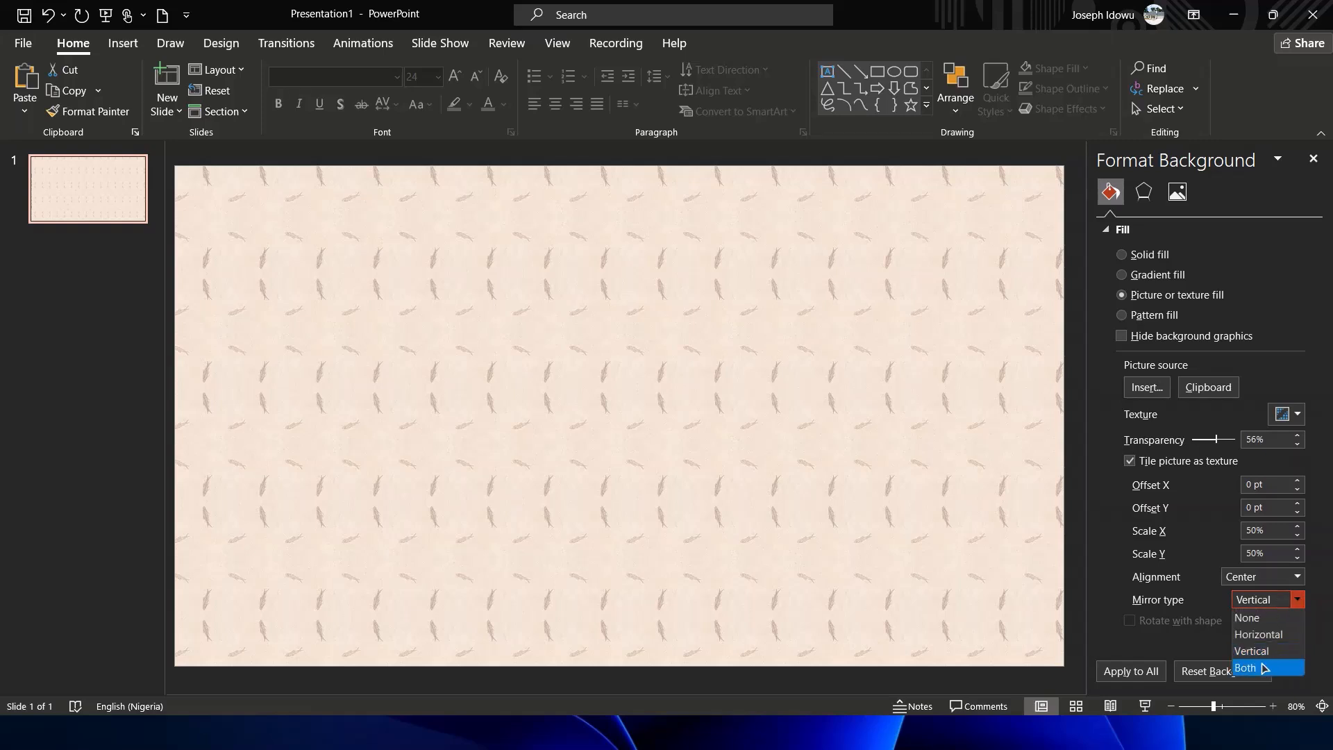
click(1264, 668)
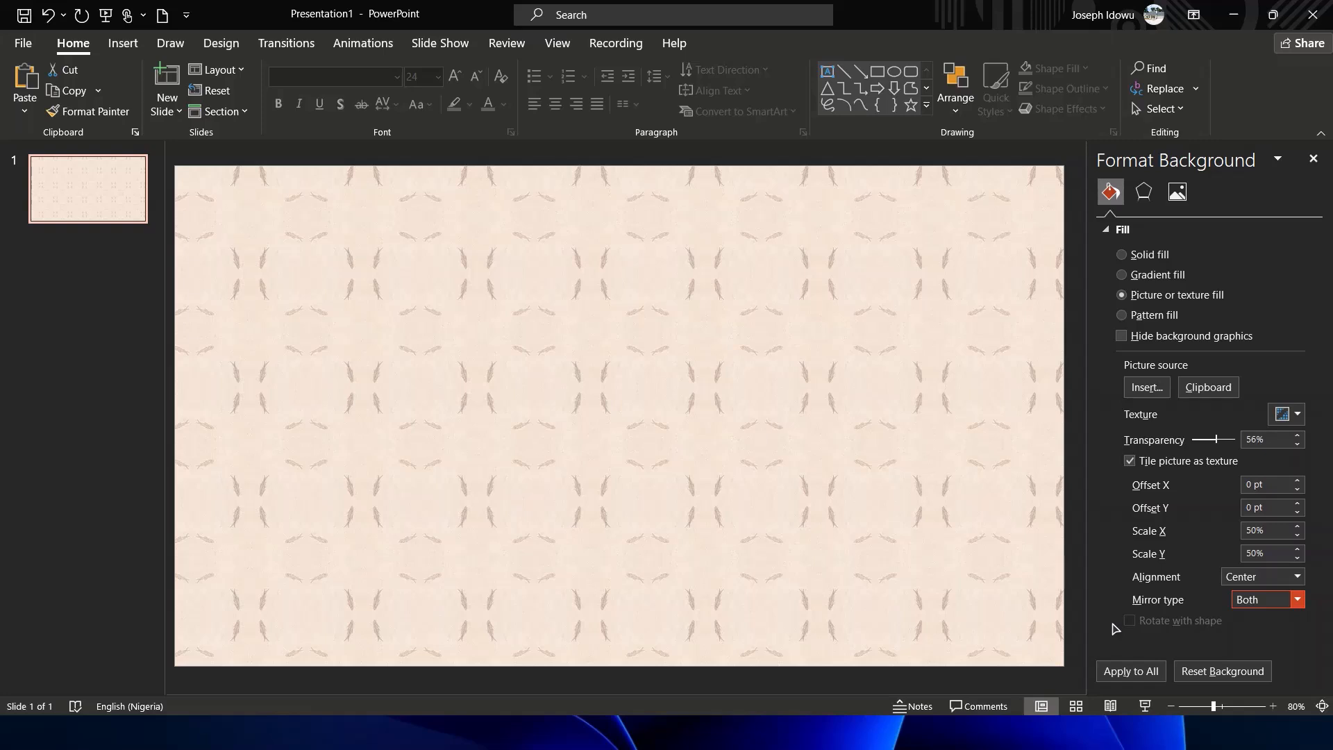
click(1132, 672)
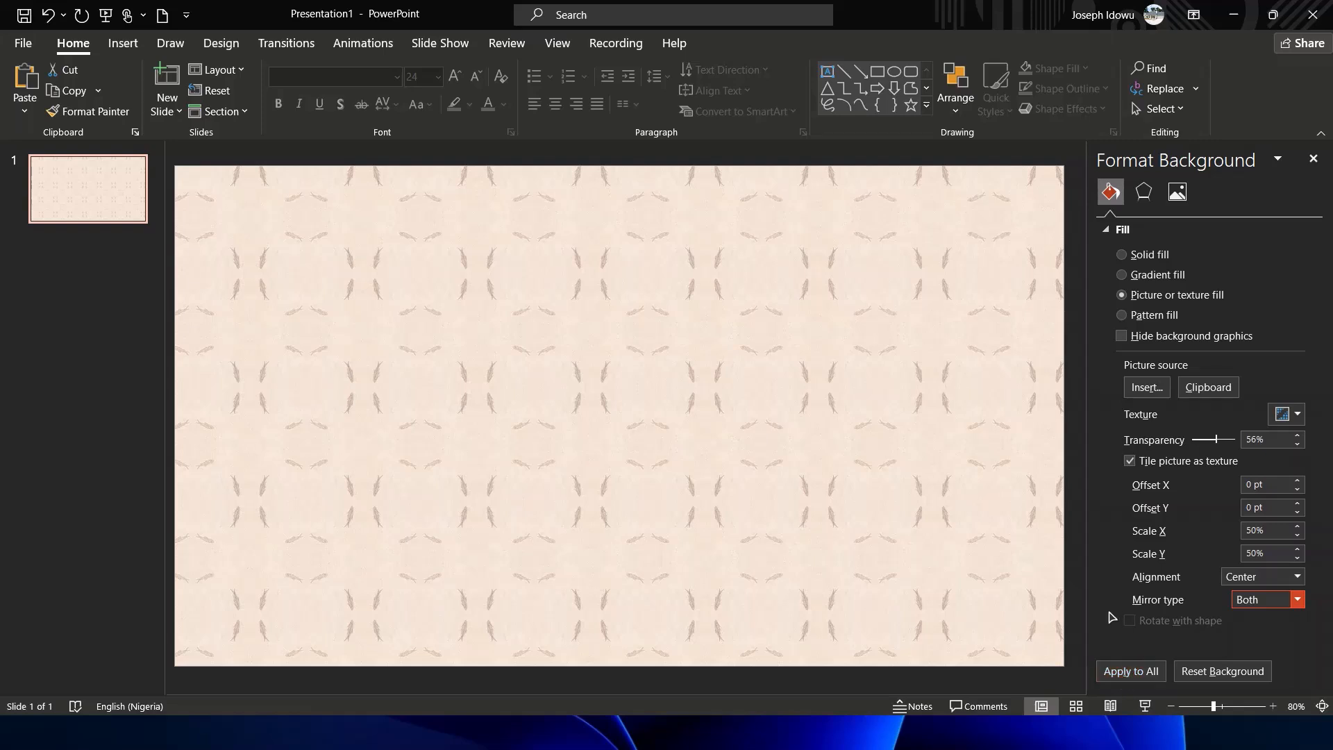